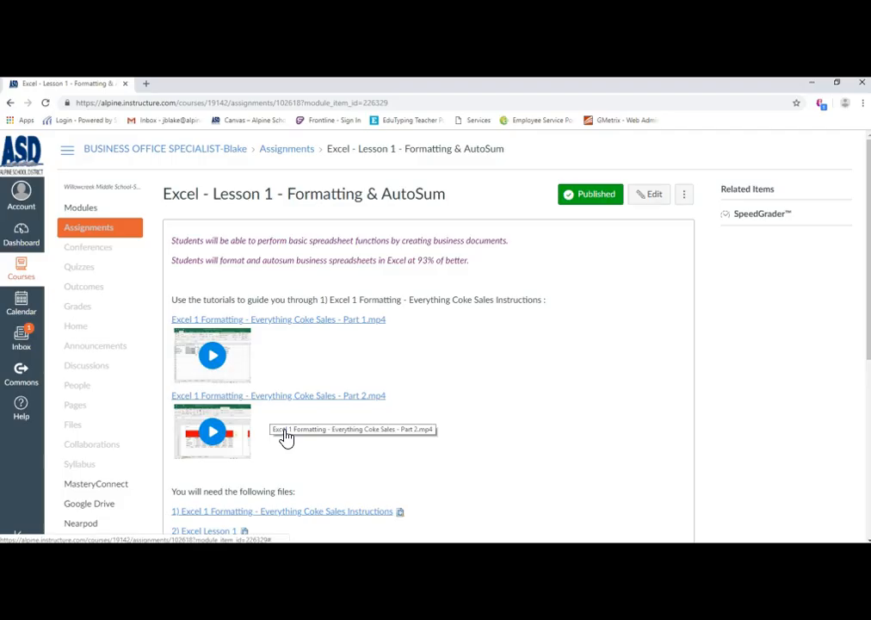
- Download the "2) Excel Lesson 1" workbook from the assignment's file list, open it and enable editing
scroll(279, 388, down, 5)
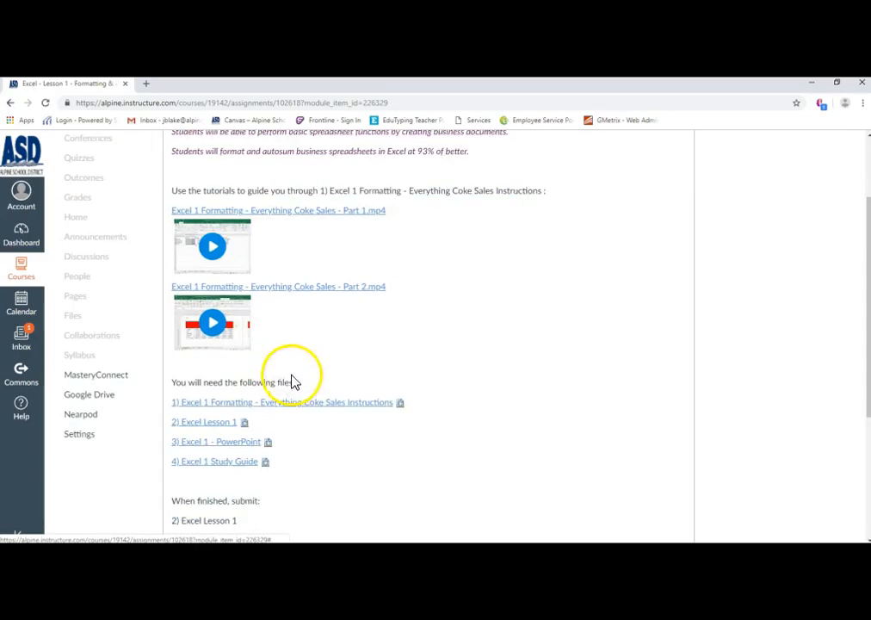
scroll(325, 361, down, 1)
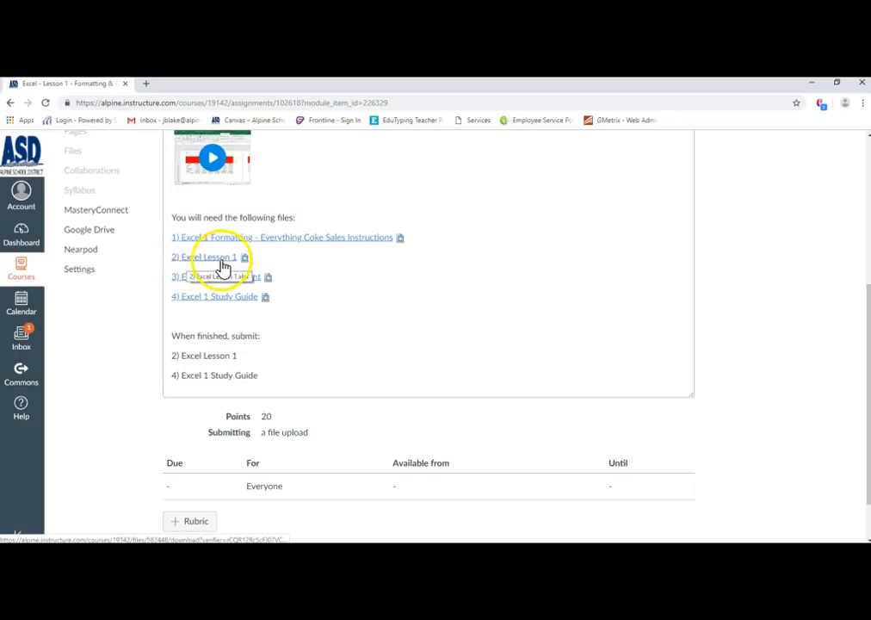
click(217, 260)
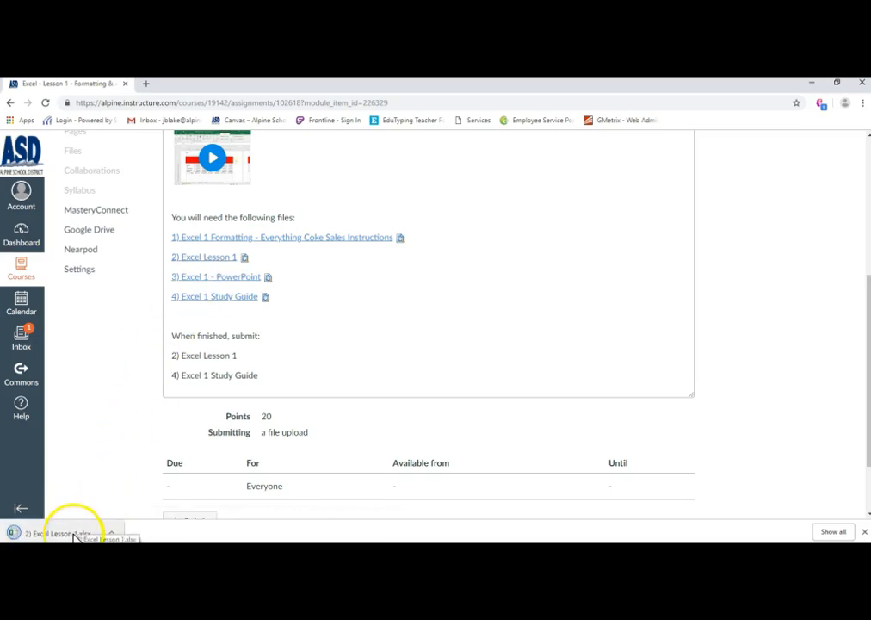
click(76, 534)
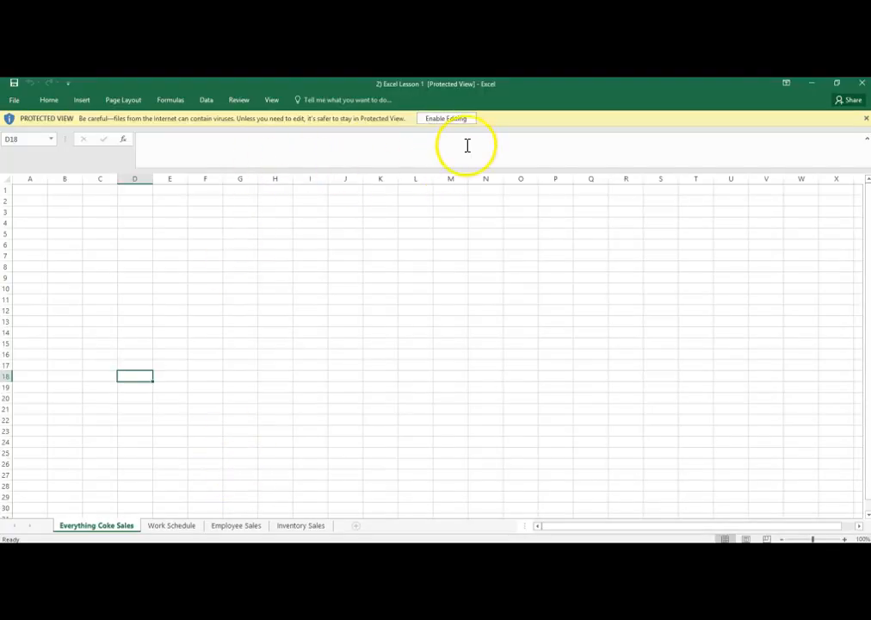
click(450, 122)
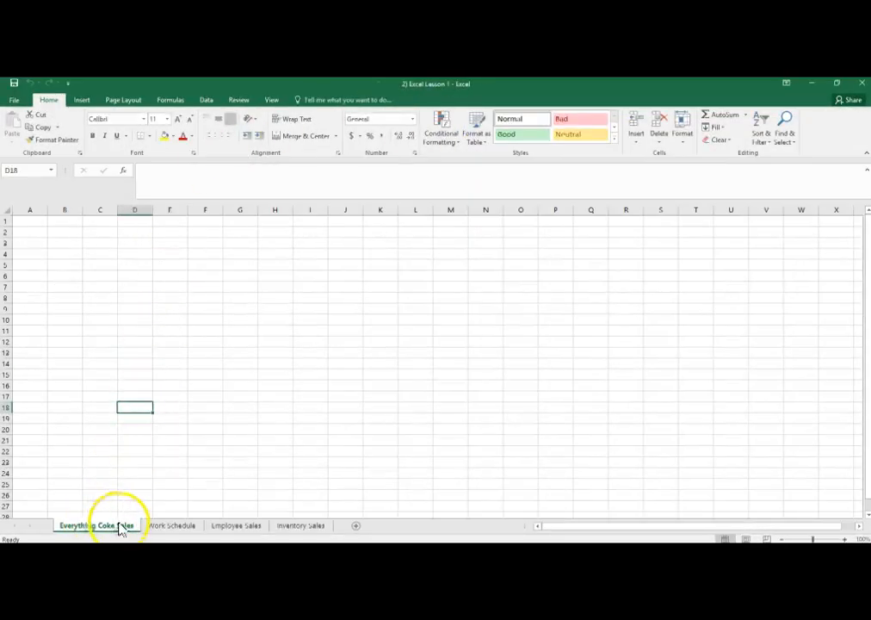
- Look through the Work Schedule, Employee Sales and Inventory Sales sheets and return to Everything Coke Sales
click(172, 527)
click(236, 526)
click(304, 527)
click(232, 526)
click(176, 526)
click(109, 527)
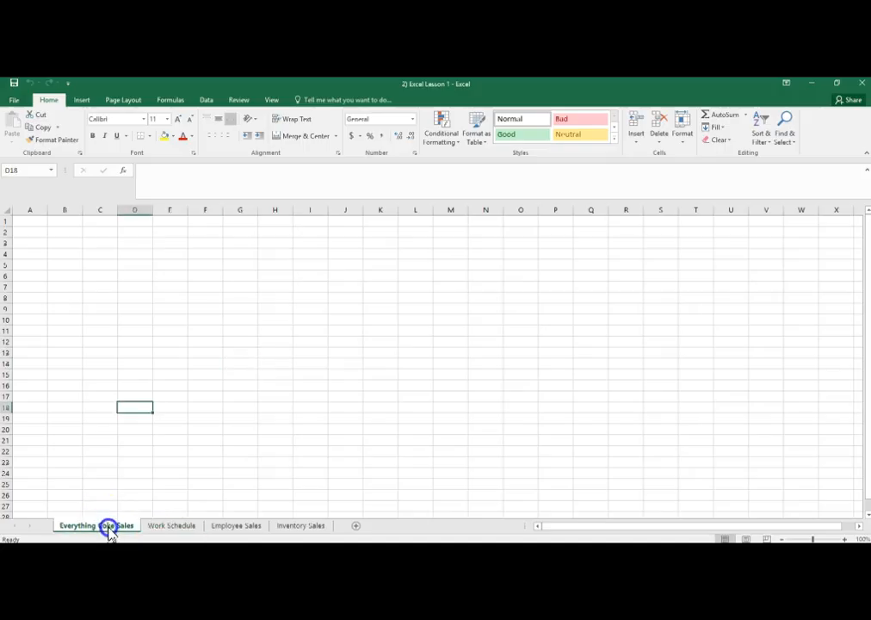
- Return to the assignment page in the browser and review its tutorial videos and required files
click(816, 88)
click(301, 205)
scroll(258, 224, up, 2)
click(195, 251)
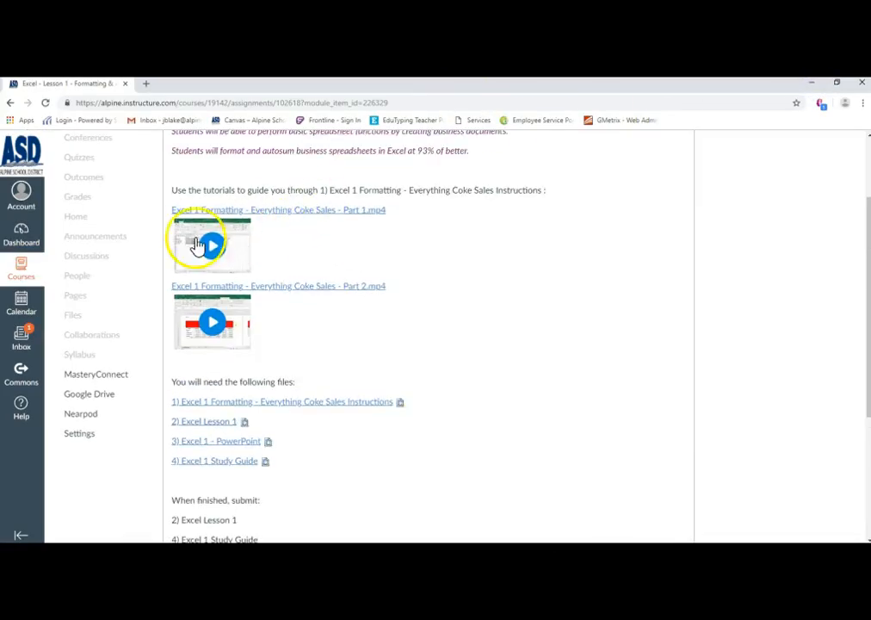
scroll(233, 266, down, 2)
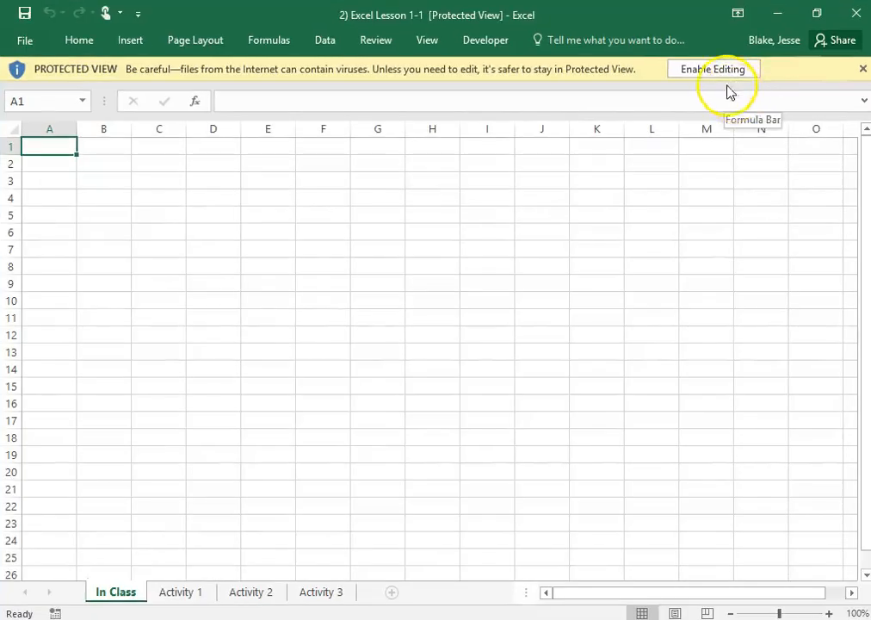
- Enable editing in the "2) Excel Lesson 1-1" workbook and bring up the Word activity instructions to view the required data
click(717, 70)
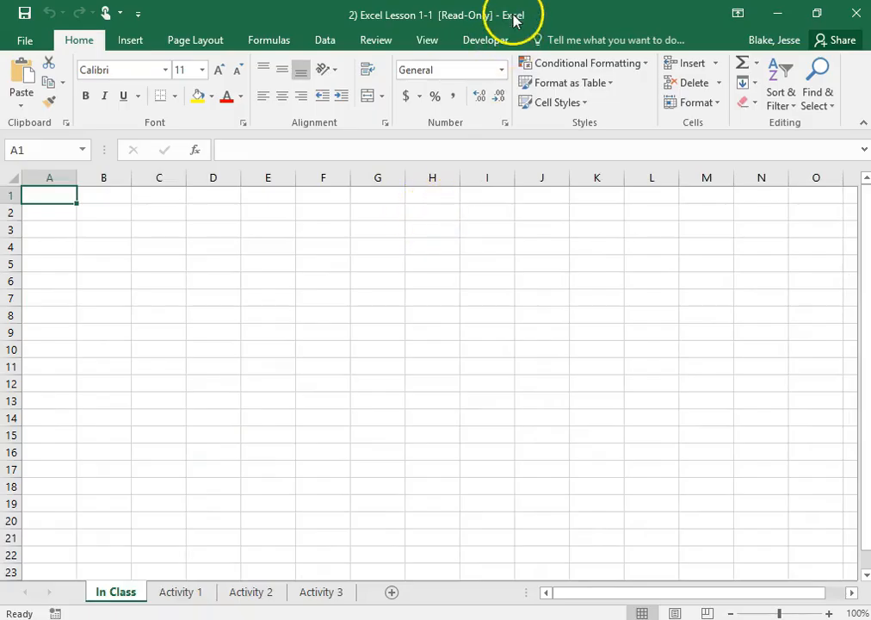
key(alt+Tab)
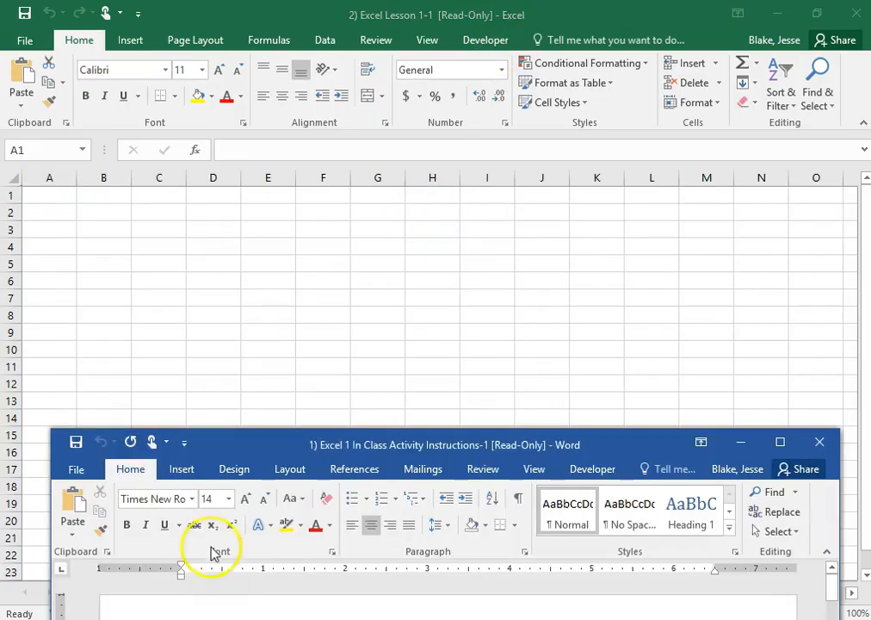
drag(319, 406, 294, 62)
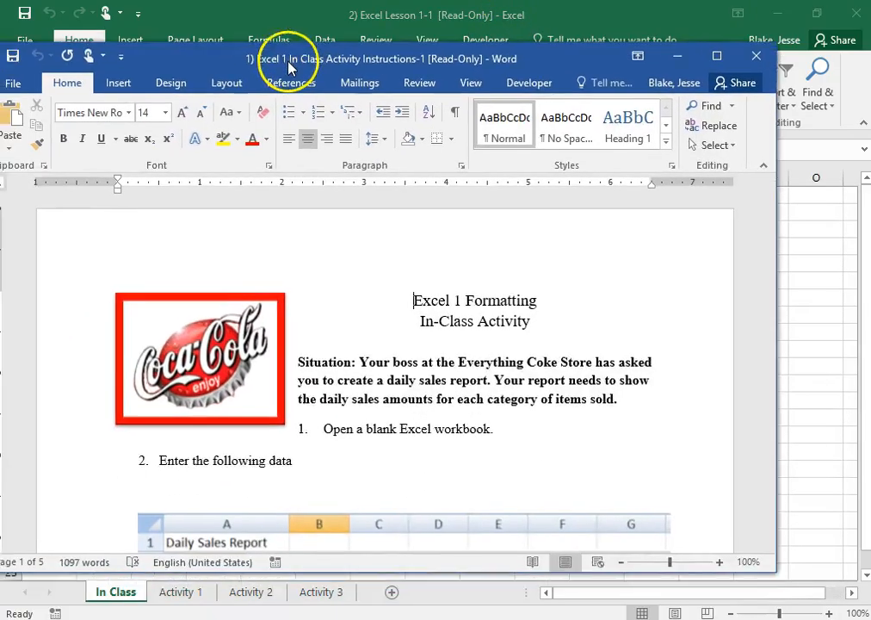
scroll(473, 344, down, 3)
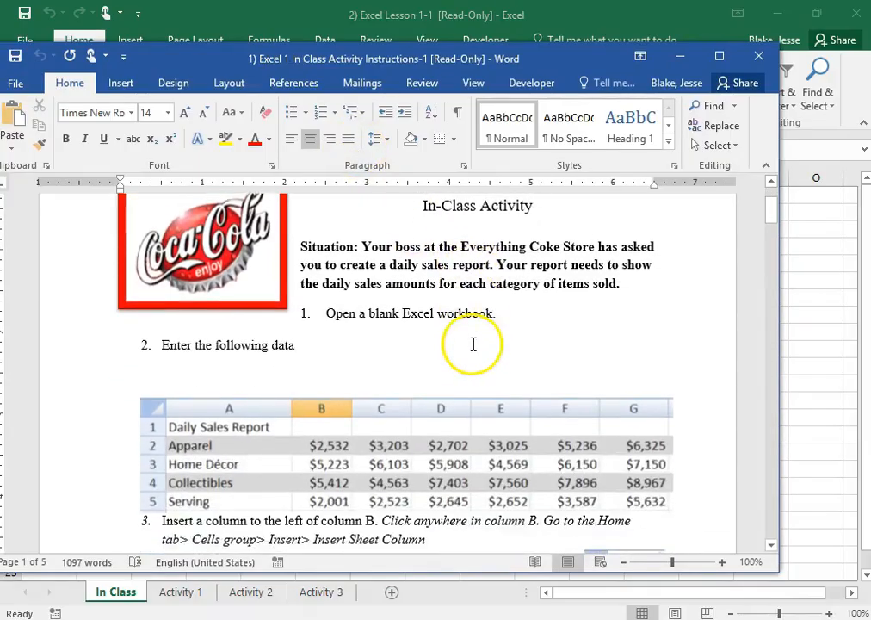
scroll(473, 332, up, 1)
drag(397, 59, 870, 55)
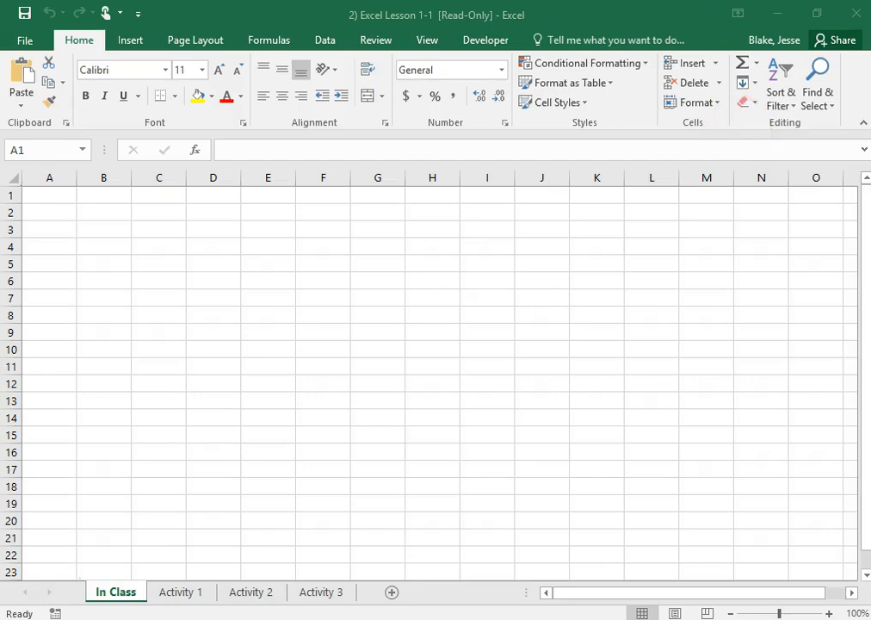
- Read the Daily Sales Report data table in the Word instructions and switch back to the Excel workbook
key(alt+Tab)
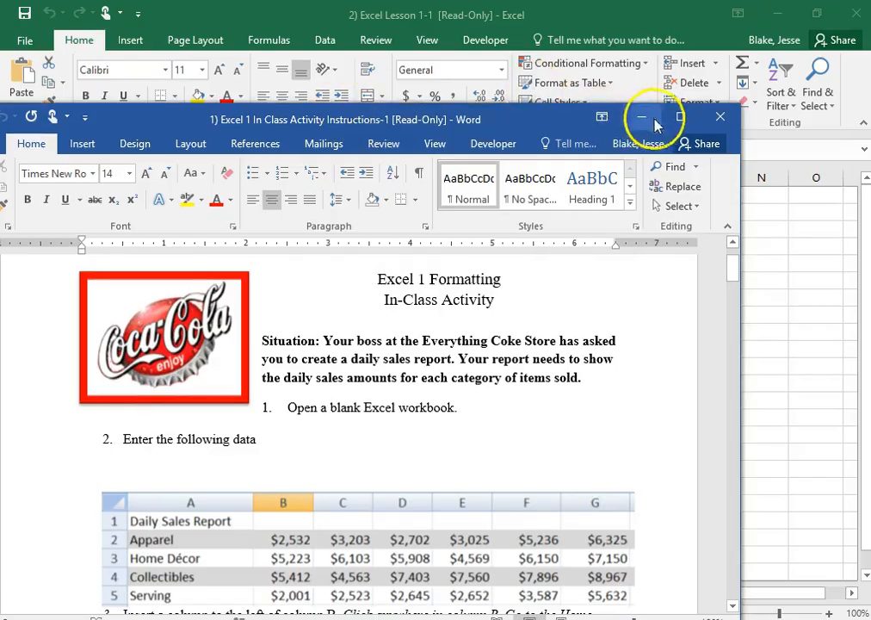
click(663, 122)
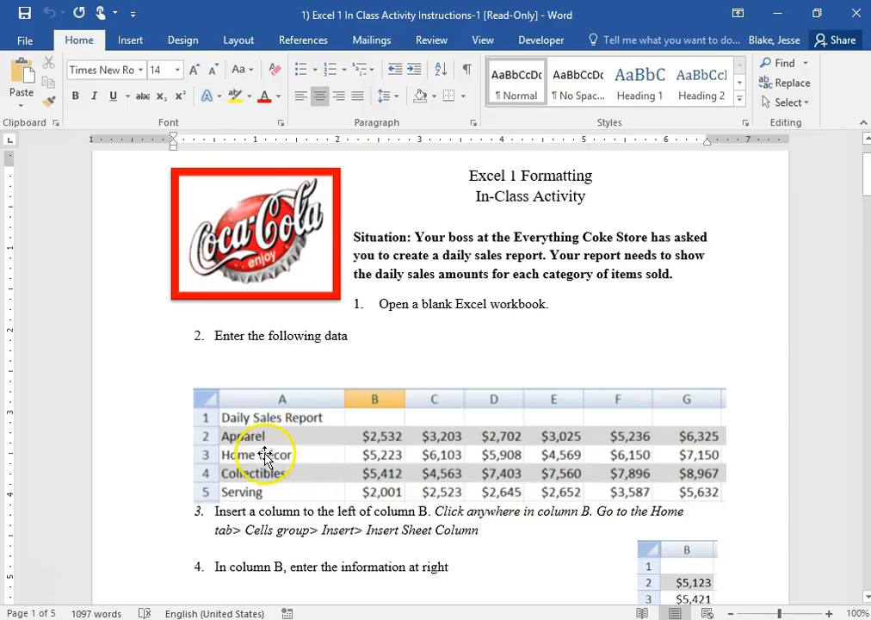
scroll(281, 454, down, 1)
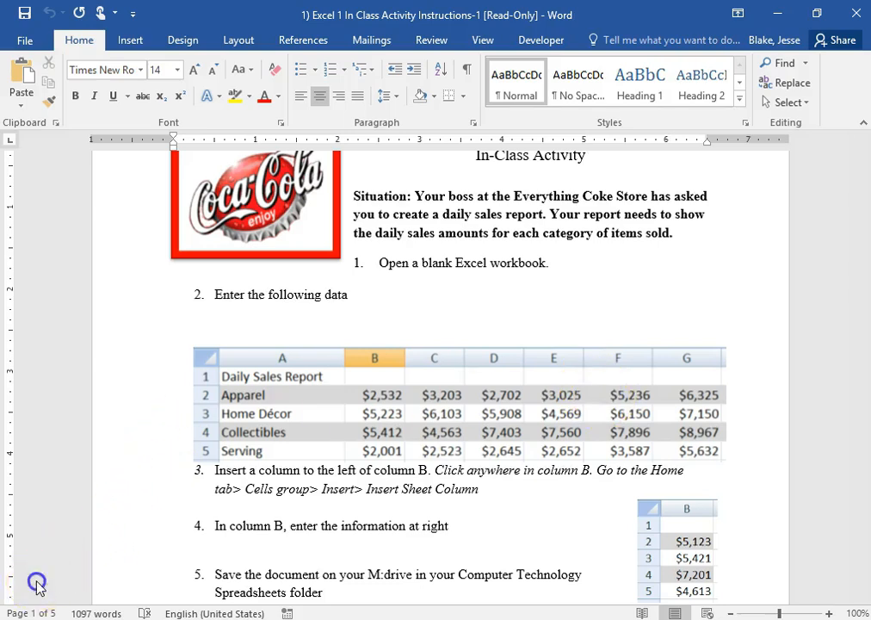
key(alt+Tab)
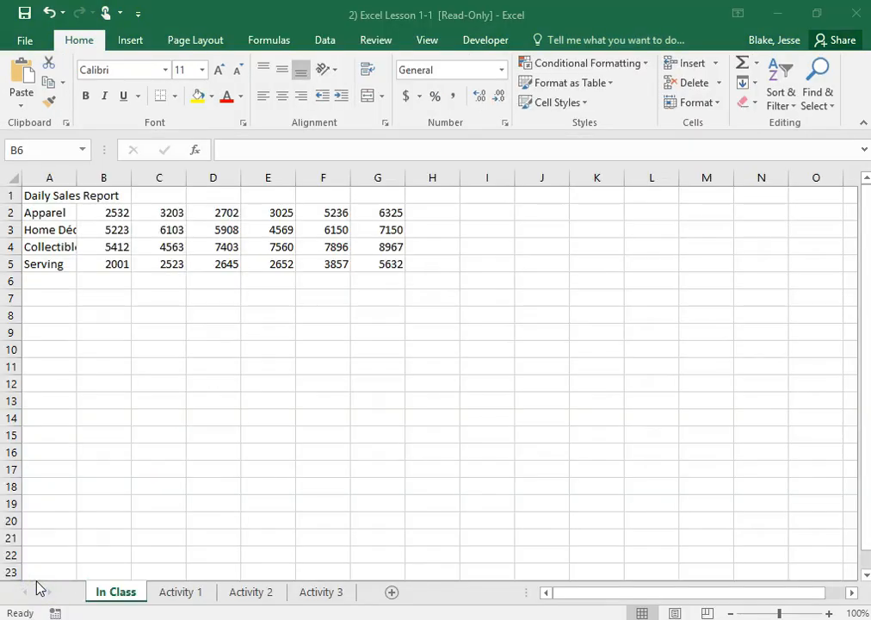
- Restore the Word instructions to a smaller window and place it below the worksheet data, showing its Daily Sales Report table
drag(870, 245, 592, 1)
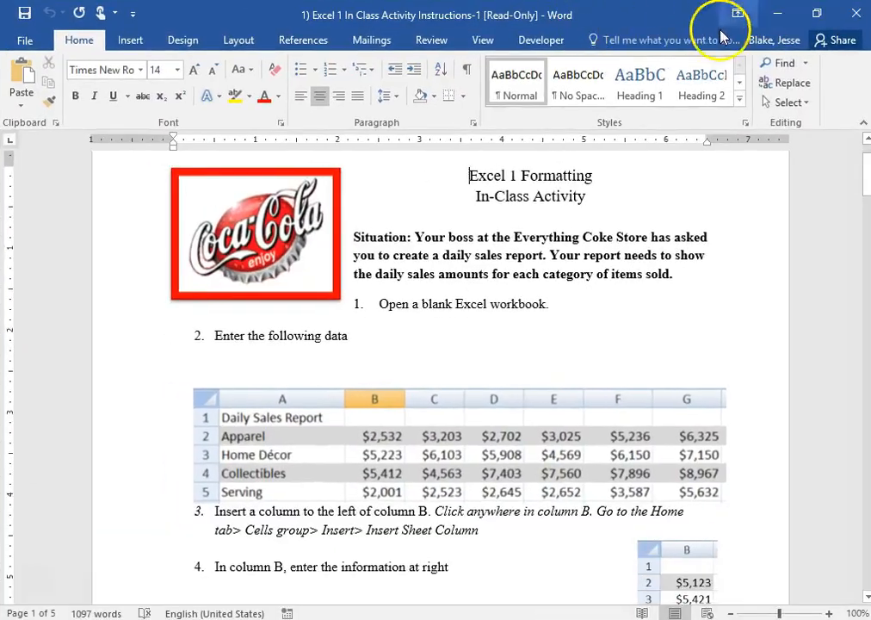
click(818, 12)
drag(594, 75, 585, 202)
scroll(595, 421, down, 5)
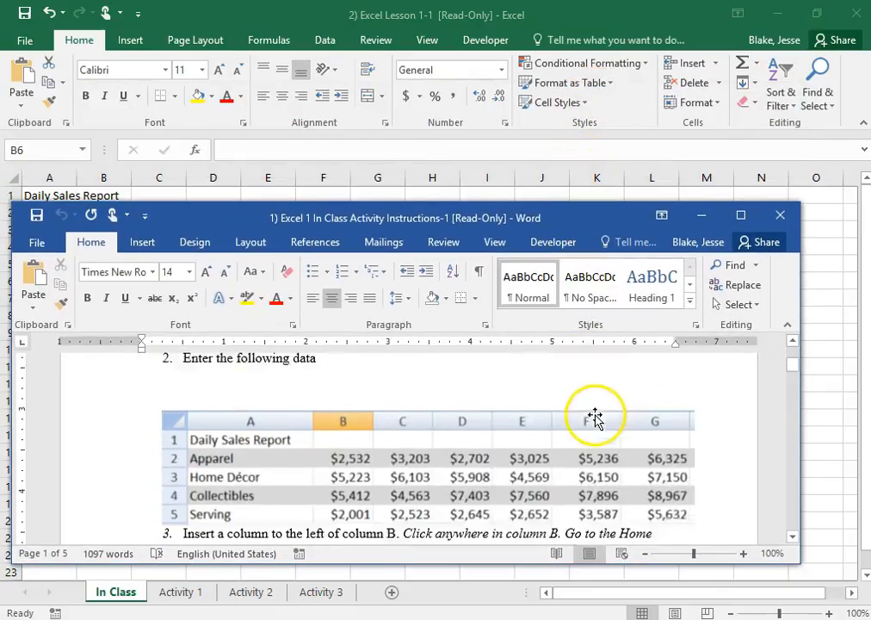
scroll(595, 419, down, 1)
drag(510, 216, 501, 300)
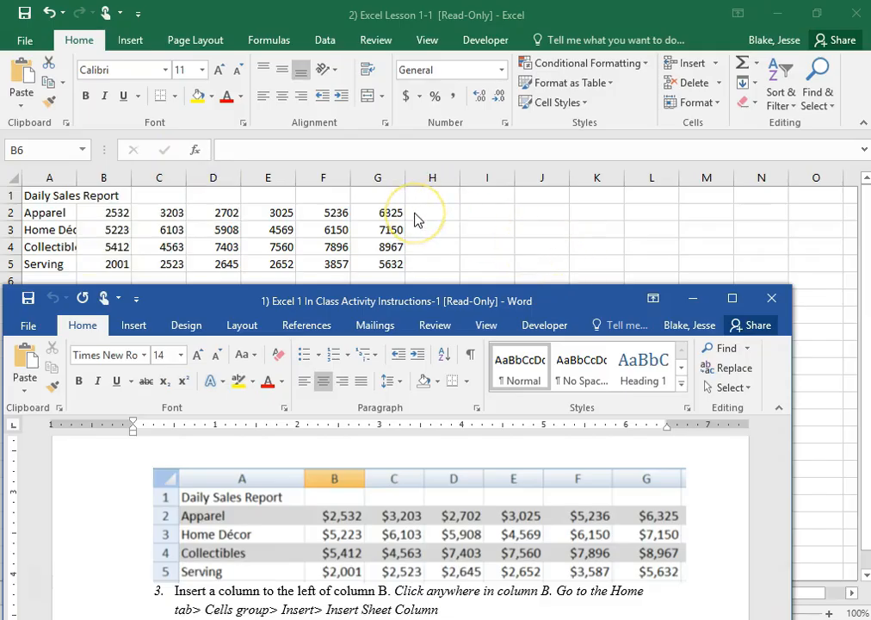
- Apply the Currency number format to the sales amounts in B2:G5 of the In Class sheet
click(118, 209)
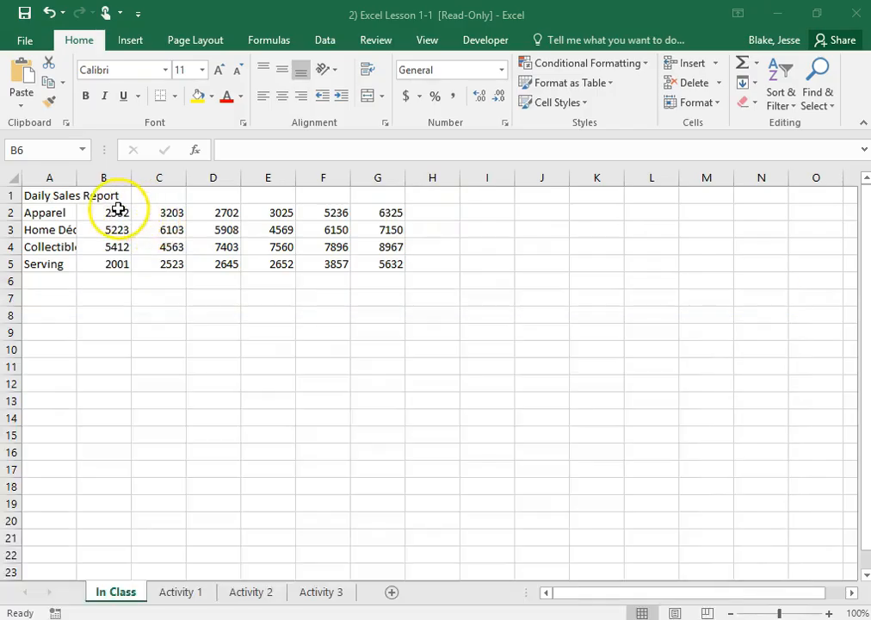
drag(115, 208, 388, 258)
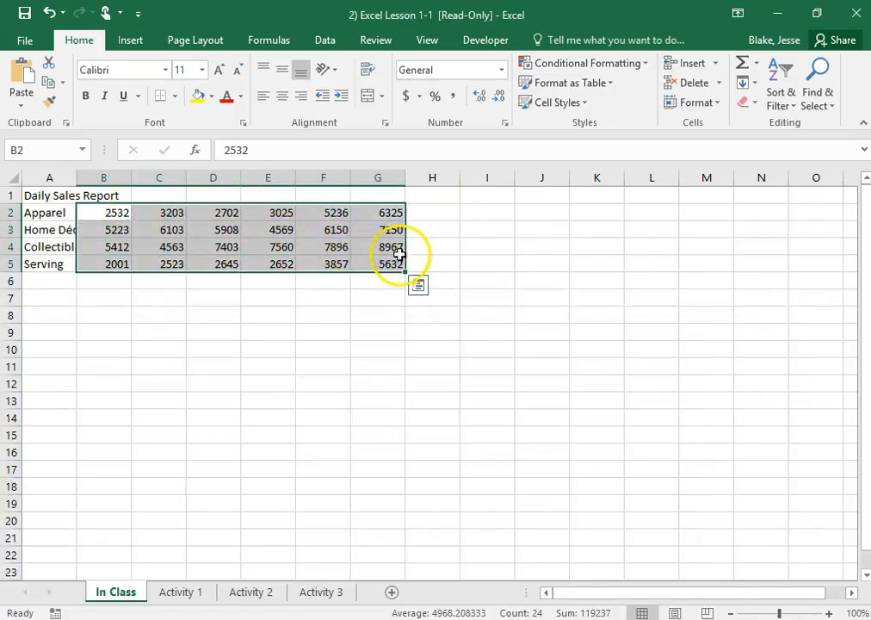
click(503, 70)
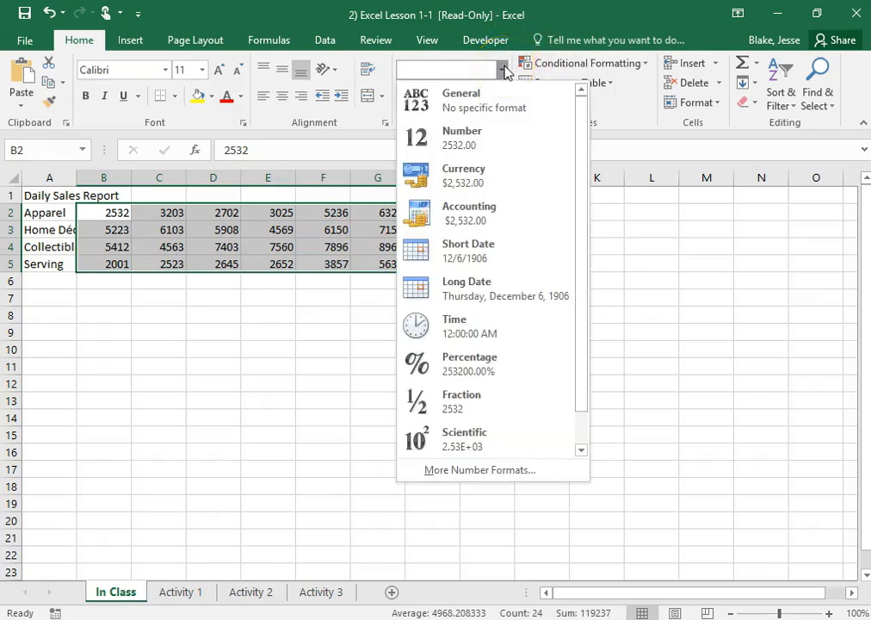
click(651, 93)
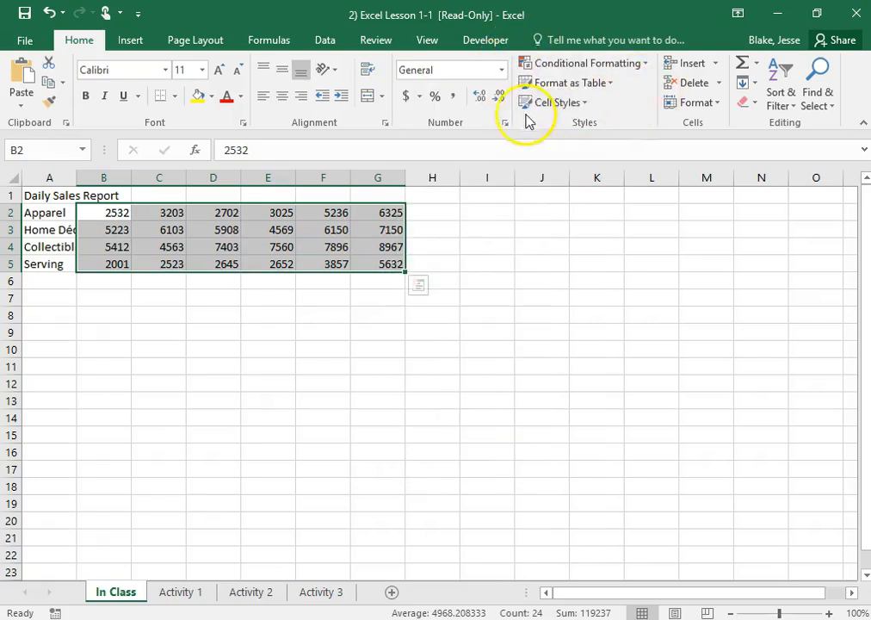
click(503, 71)
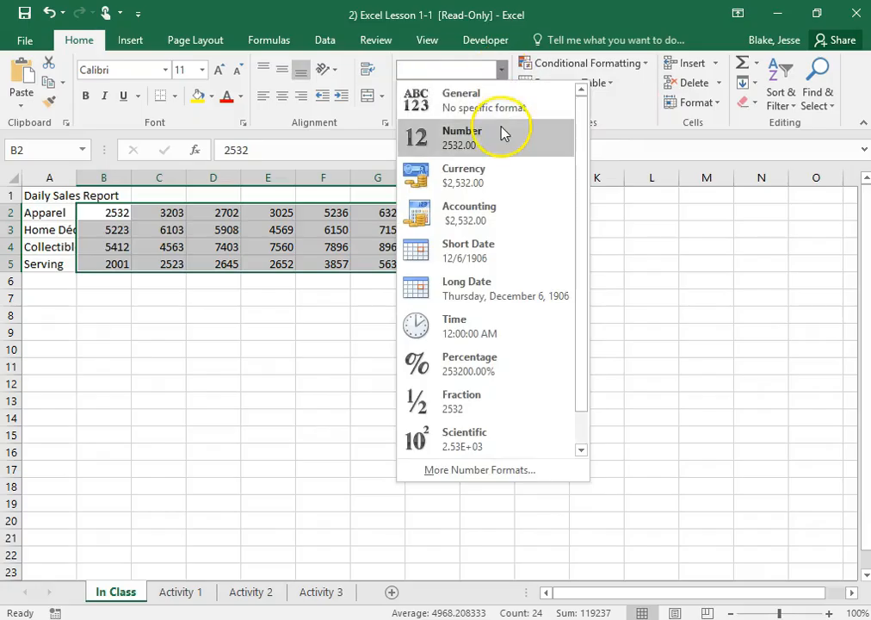
click(461, 178)
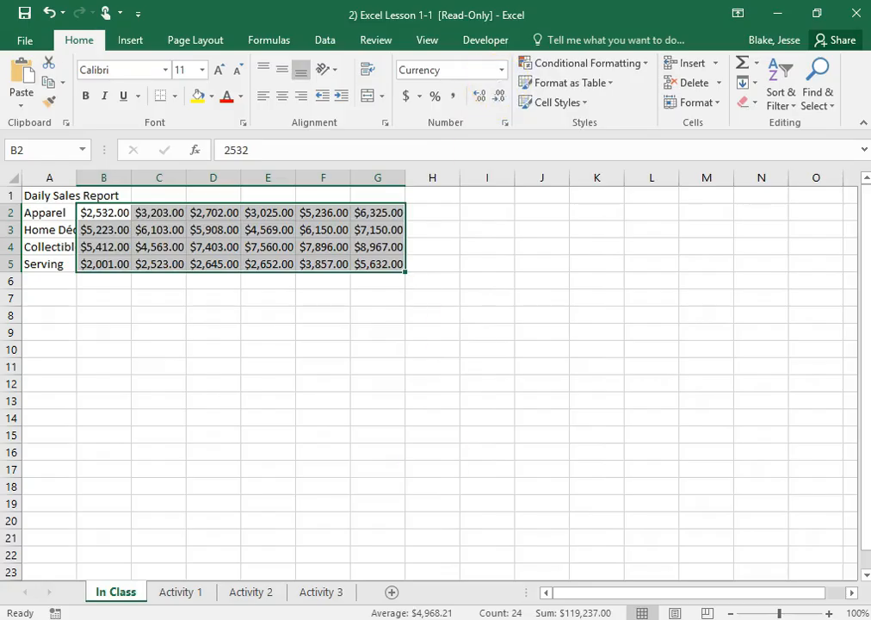
- Check the amounts' format in the Word instructions and apply the Accounting number format to B2:G5
key(alt+Tab)
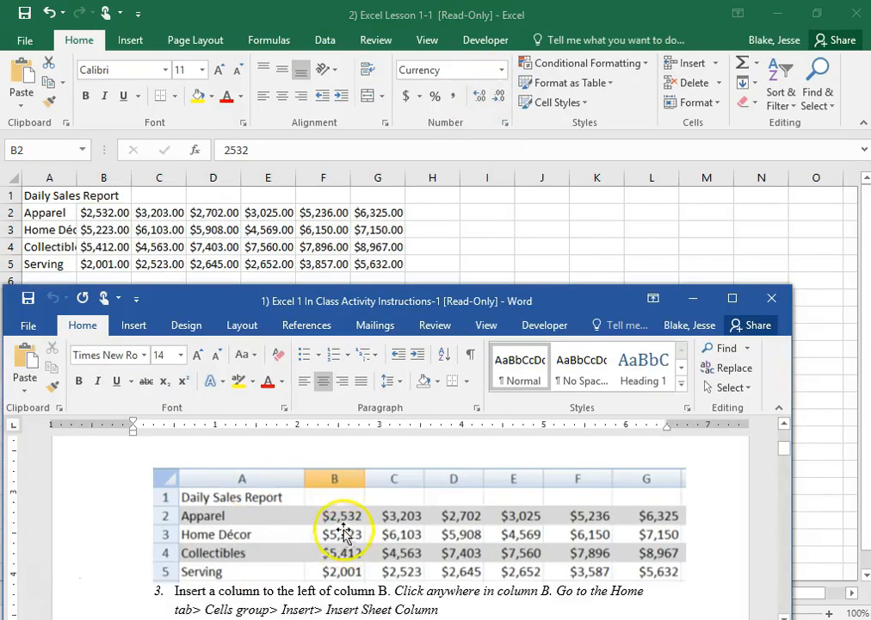
click(493, 71)
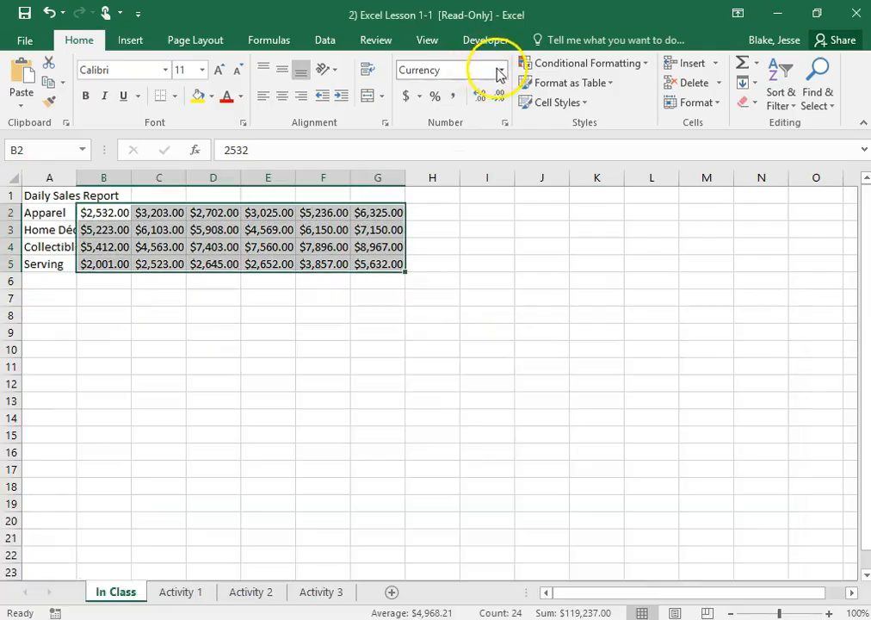
click(502, 70)
click(459, 231)
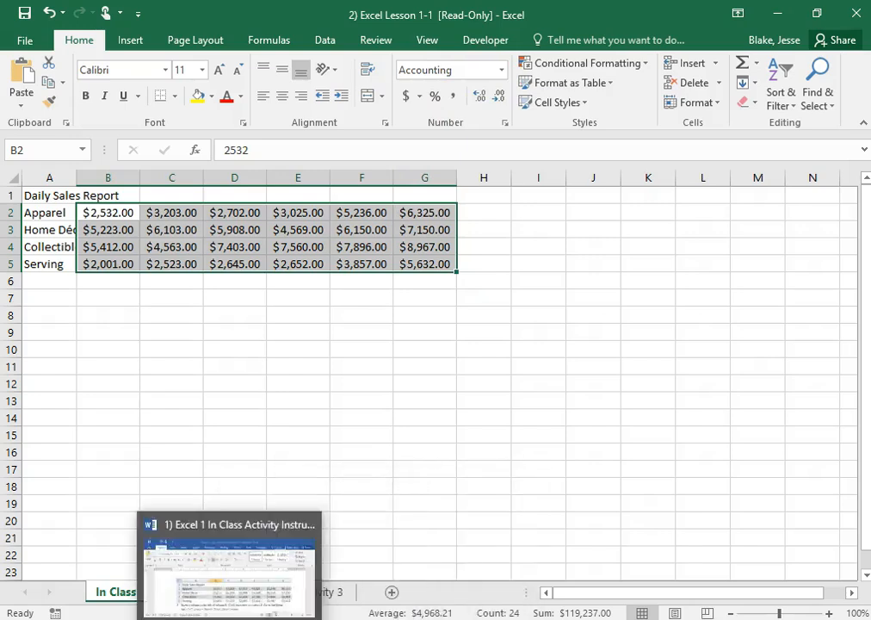
- Reduce the sales amounts in B2:G5 to zero decimal places and compare them with the table in the Word instructions
click(237, 594)
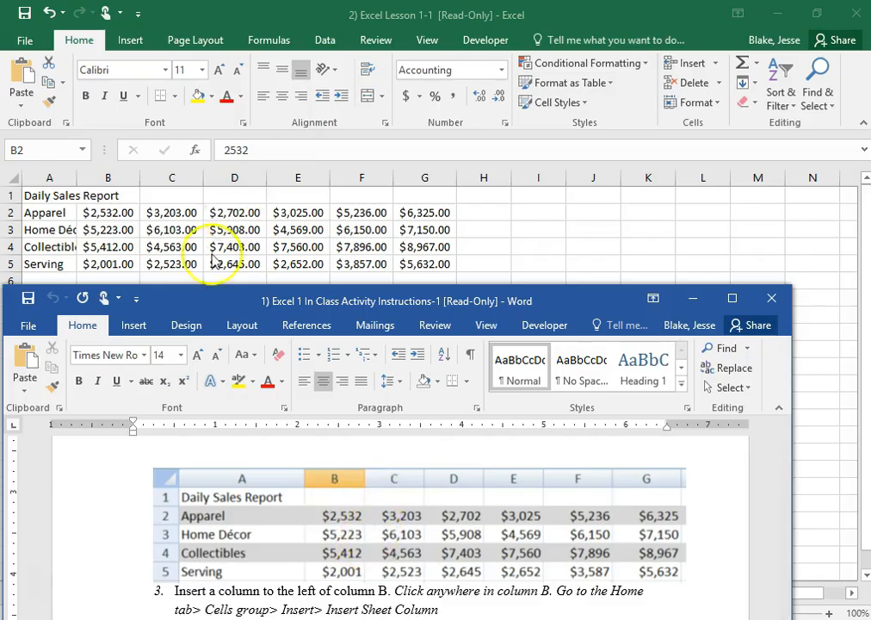
click(380, 215)
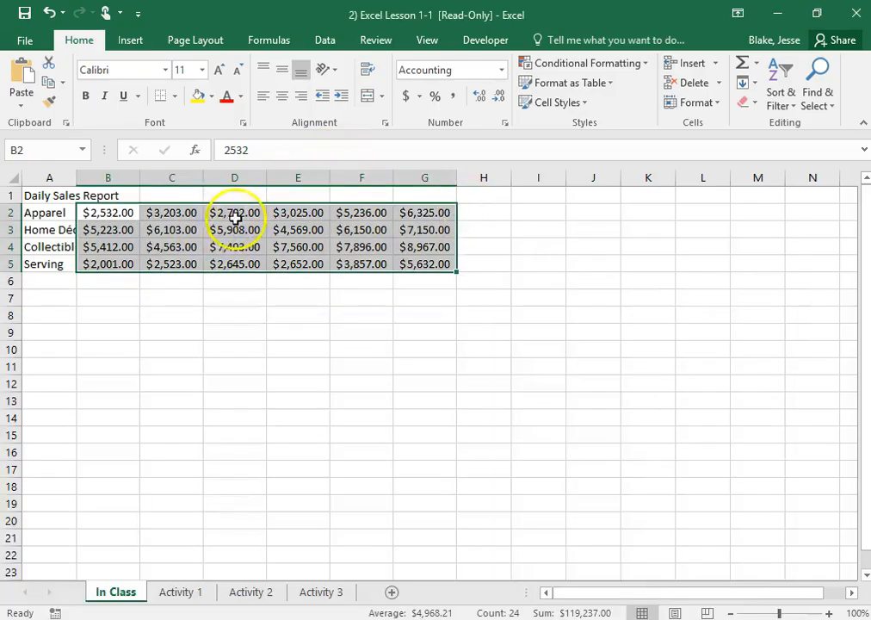
click(500, 97)
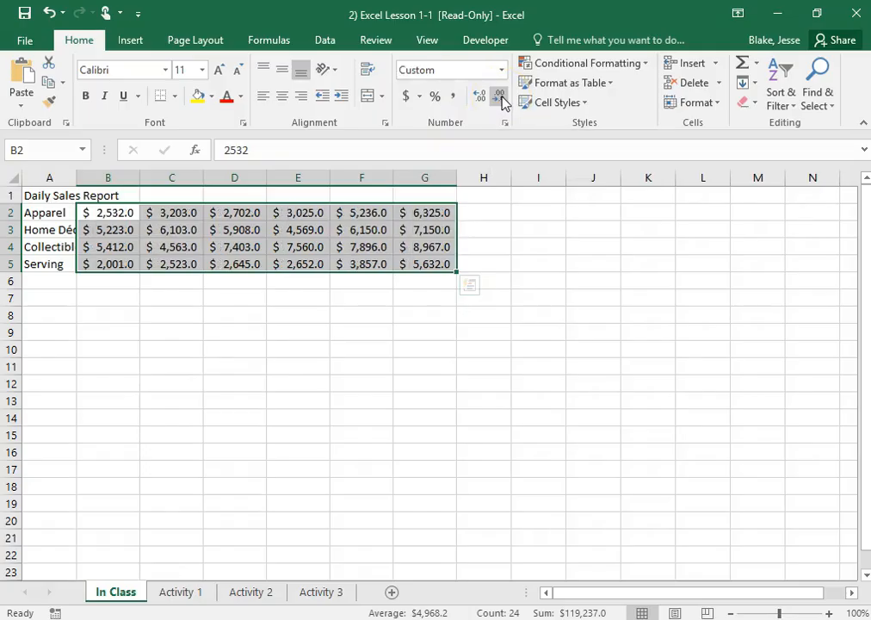
click(501, 97)
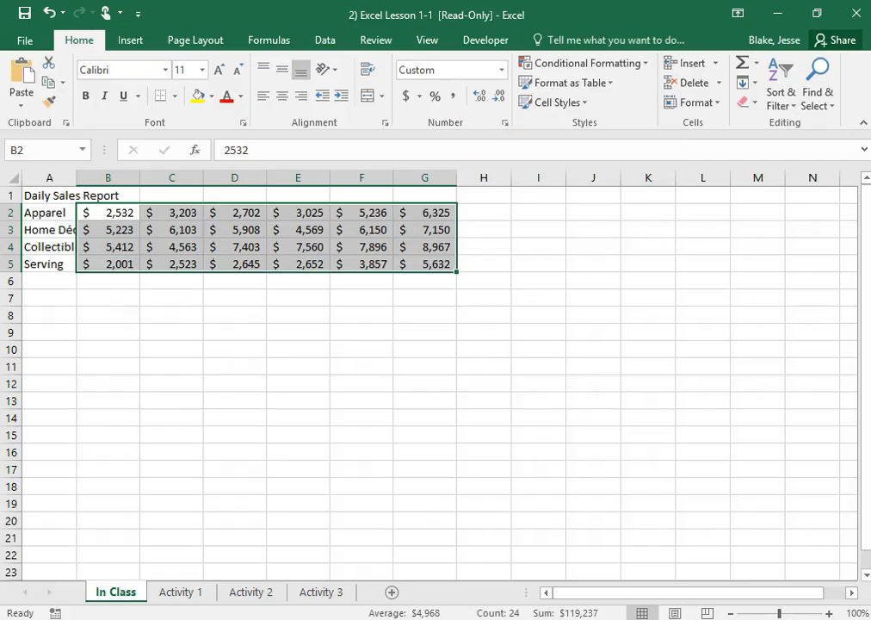
key(alt+Tab)
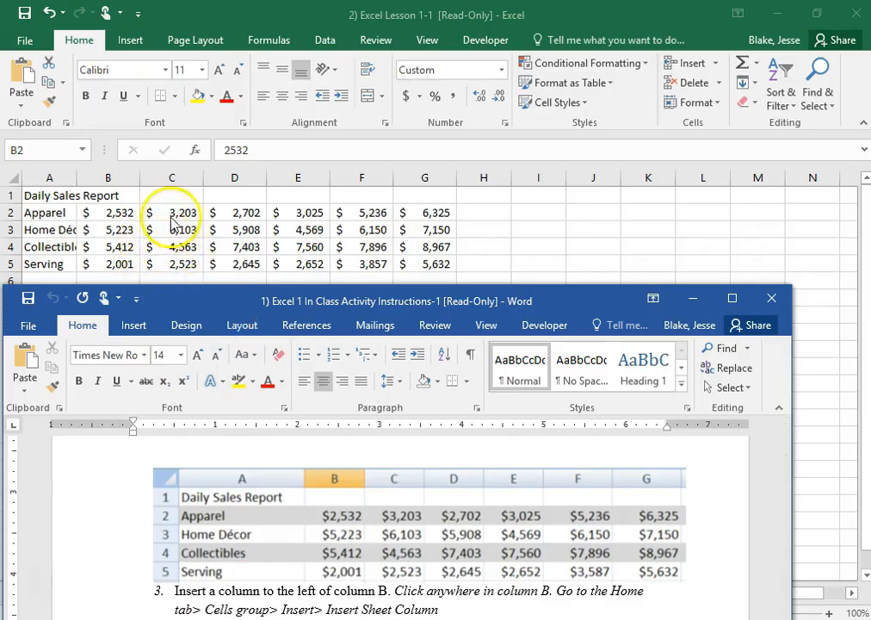
click(195, 233)
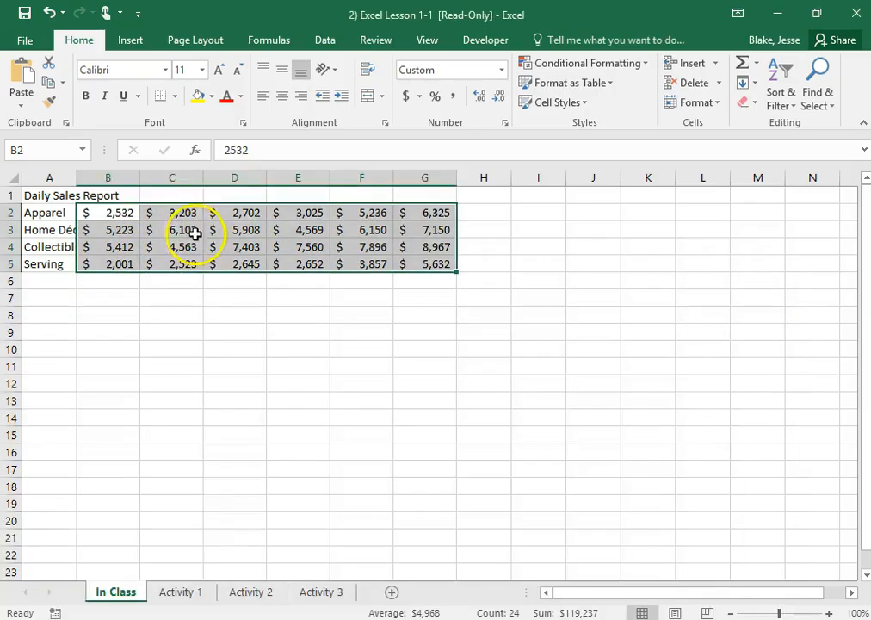
- Apply the Currency number format with zero decimal places to the sales amounts in B2:G5, matching the table in the Word instructions
click(502, 70)
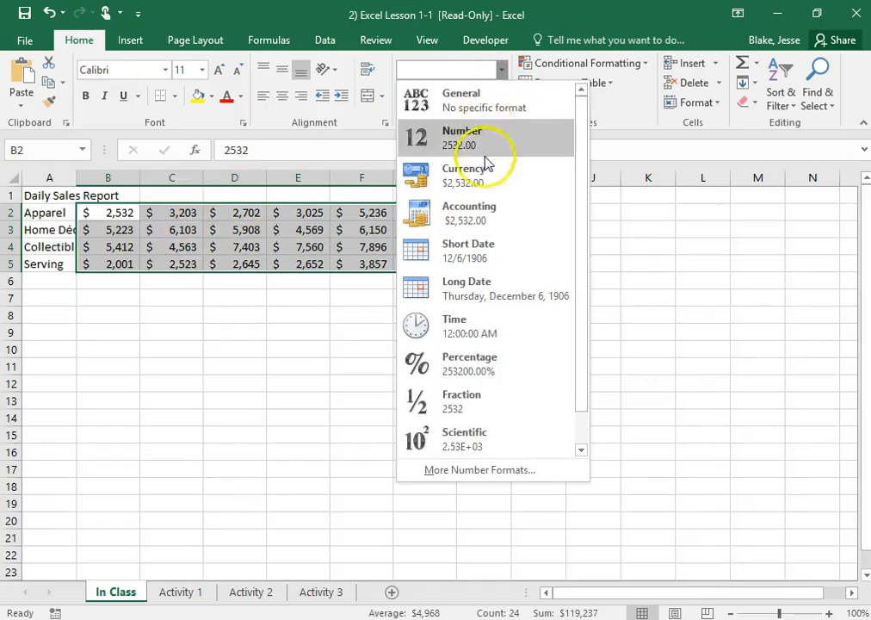
click(479, 184)
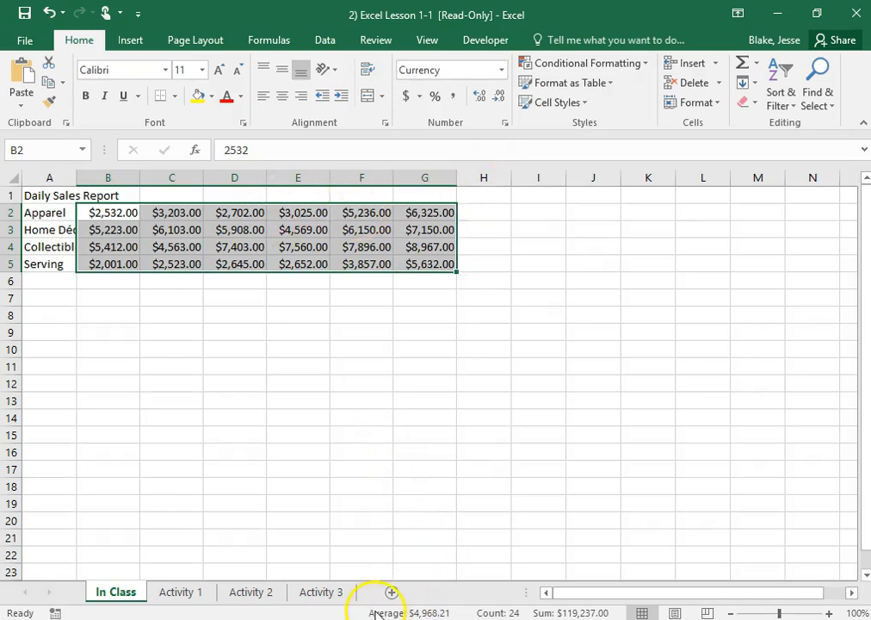
key(alt+Tab)
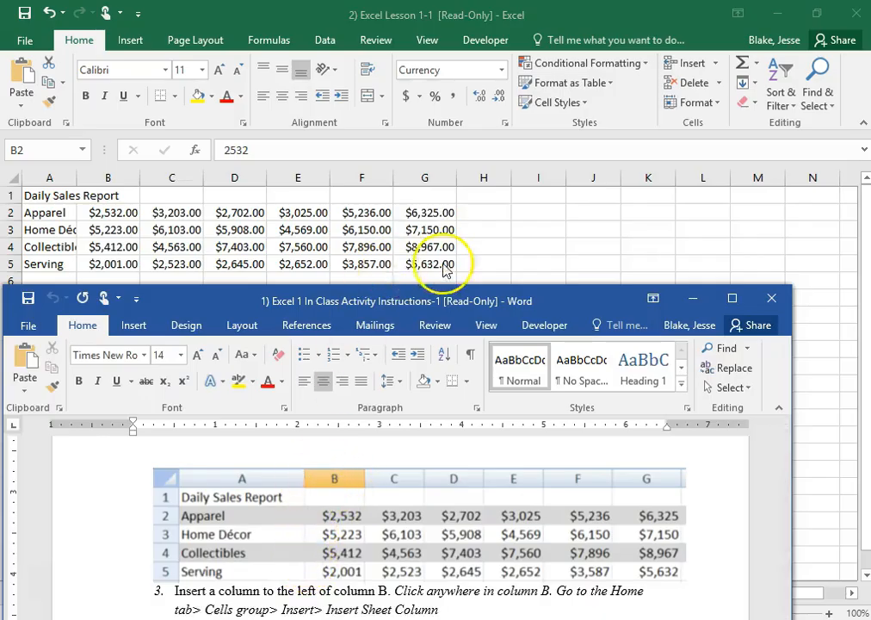
key(alt+Tab)
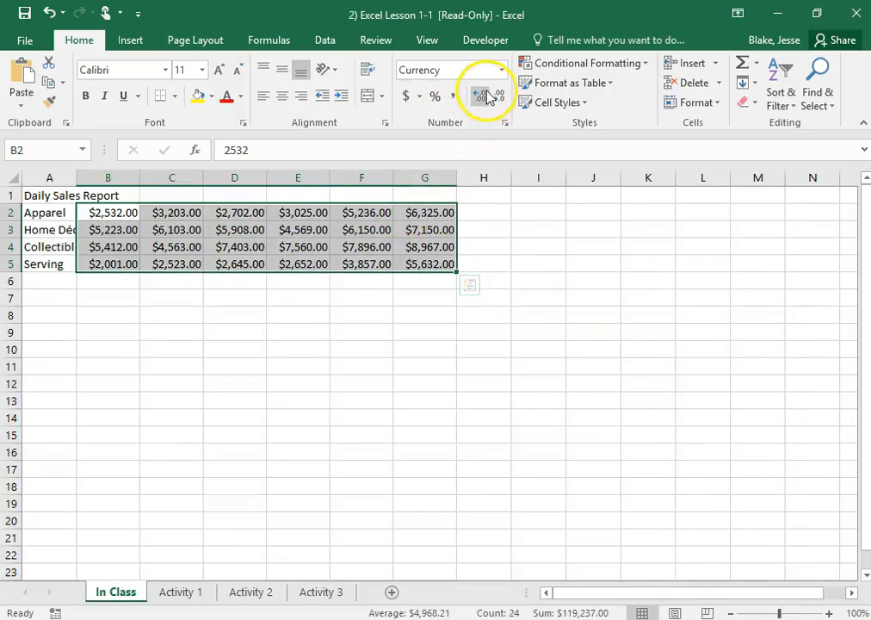
click(507, 98)
click(507, 98)
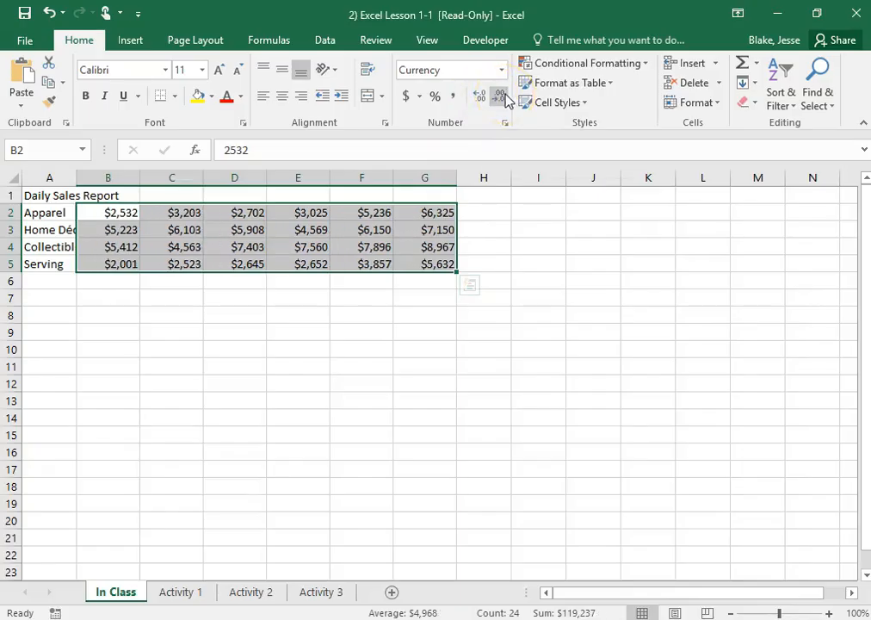
click(465, 348)
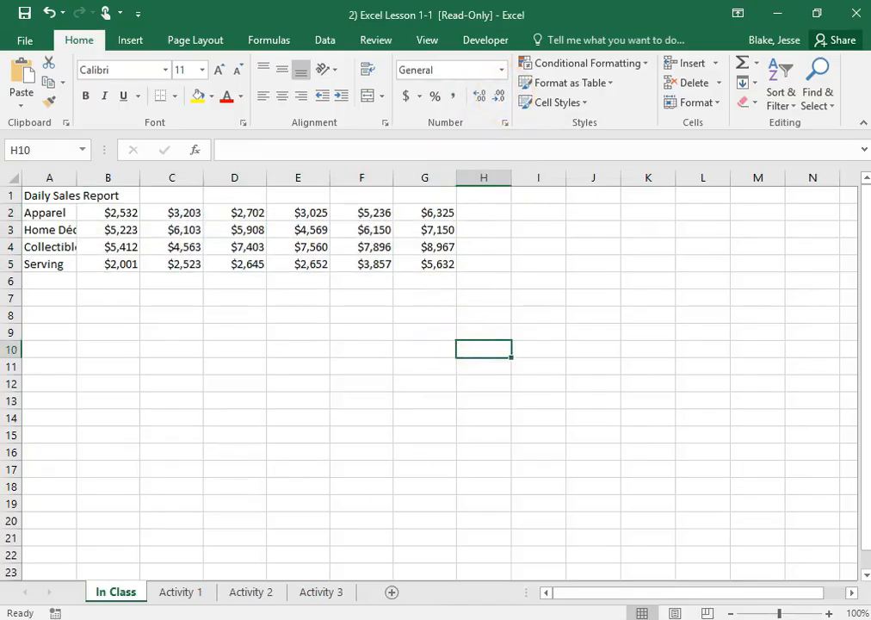
- Check the Word instructions and widen column A so the full category names fit
key(alt+Tab)
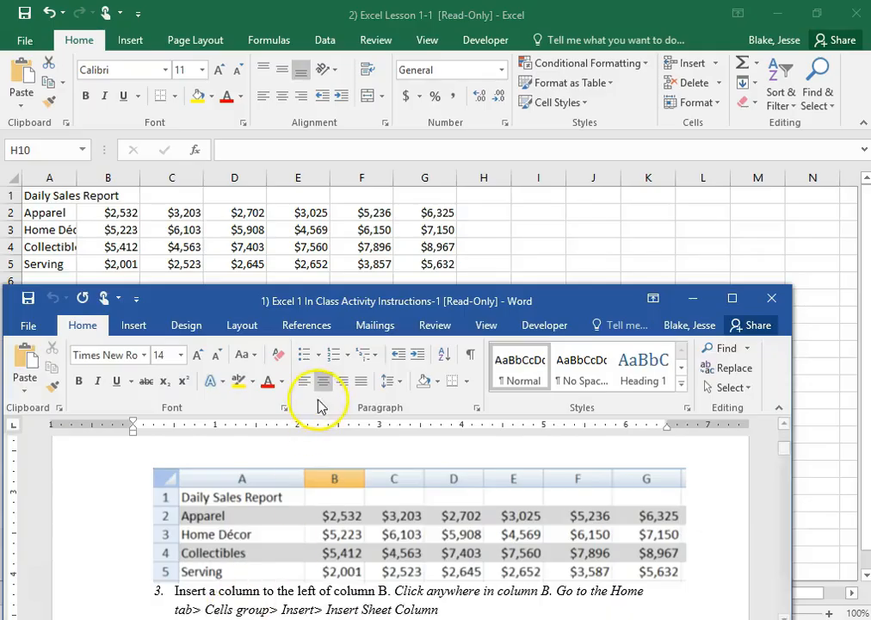
click(74, 178)
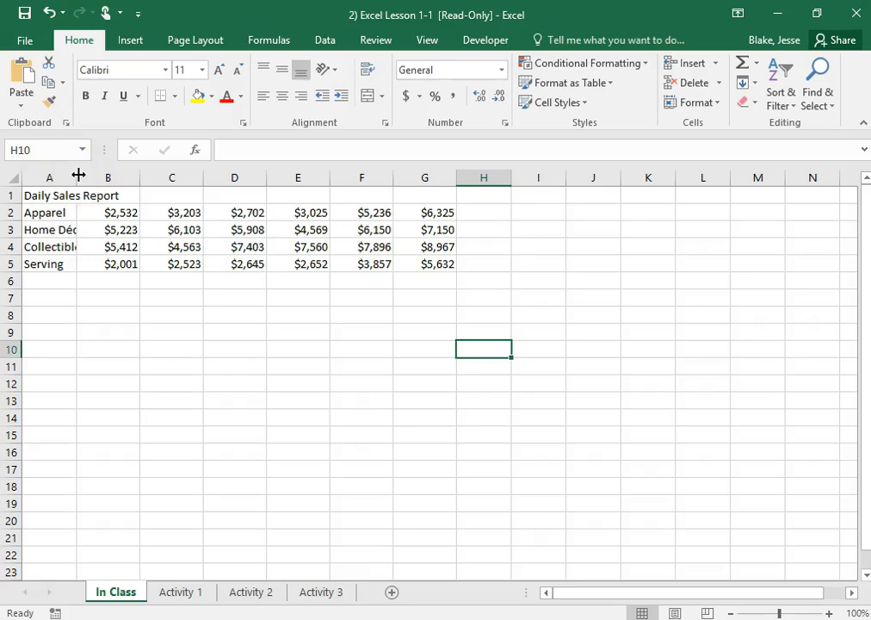
drag(78, 175, 131, 175)
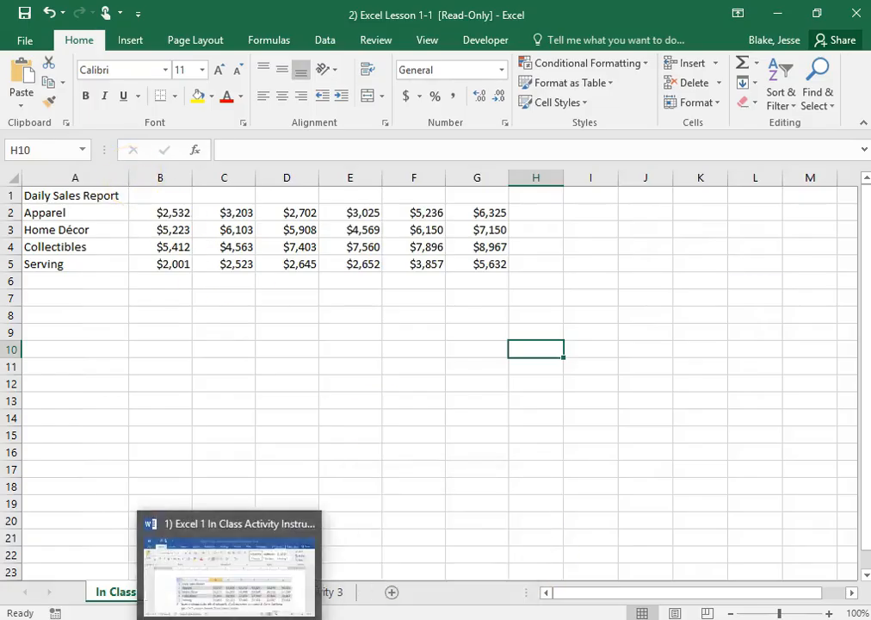
- Read the next instruction in the Word document, move its window aside and insert a sheet column to the left of column B
click(230, 568)
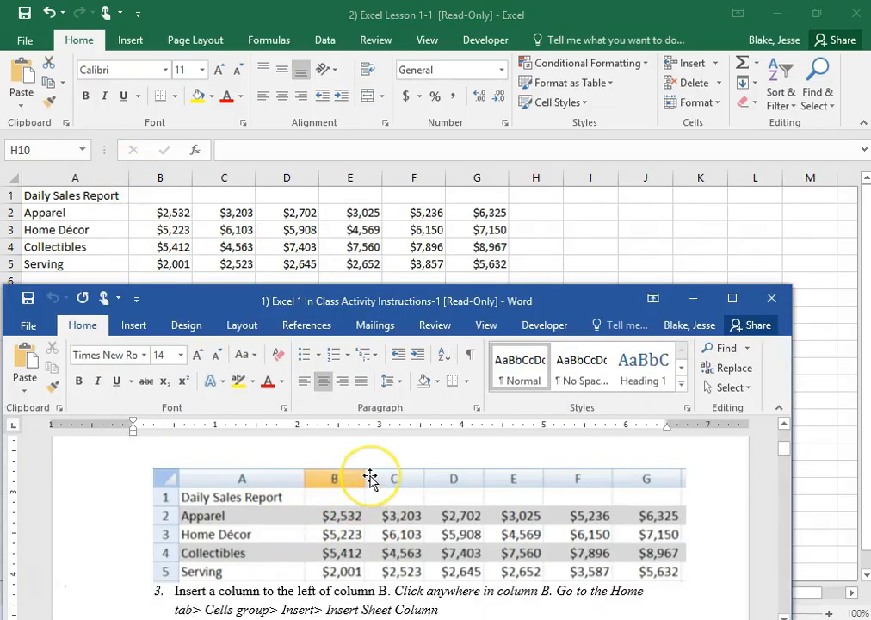
scroll(370, 478, down, 2)
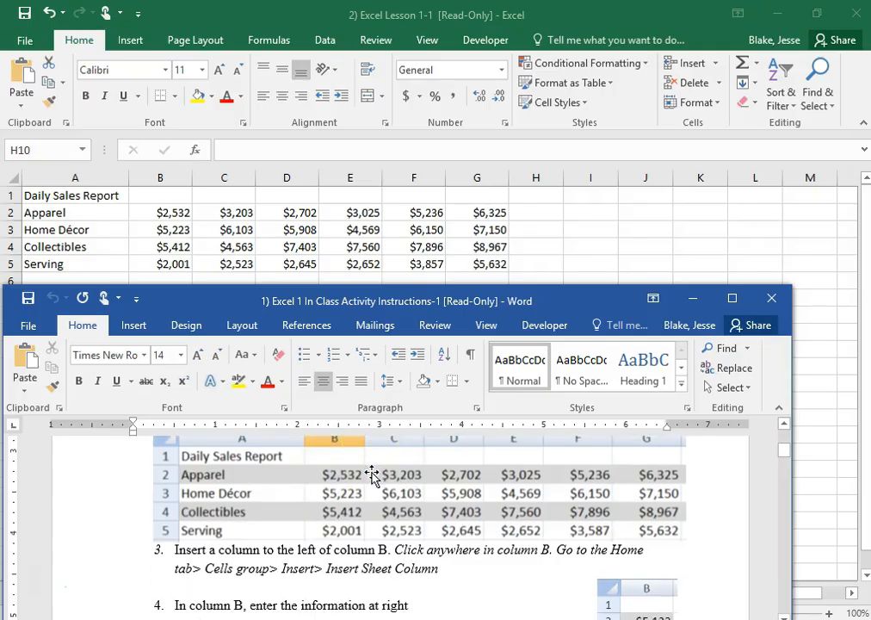
drag(299, 306, 870, 323)
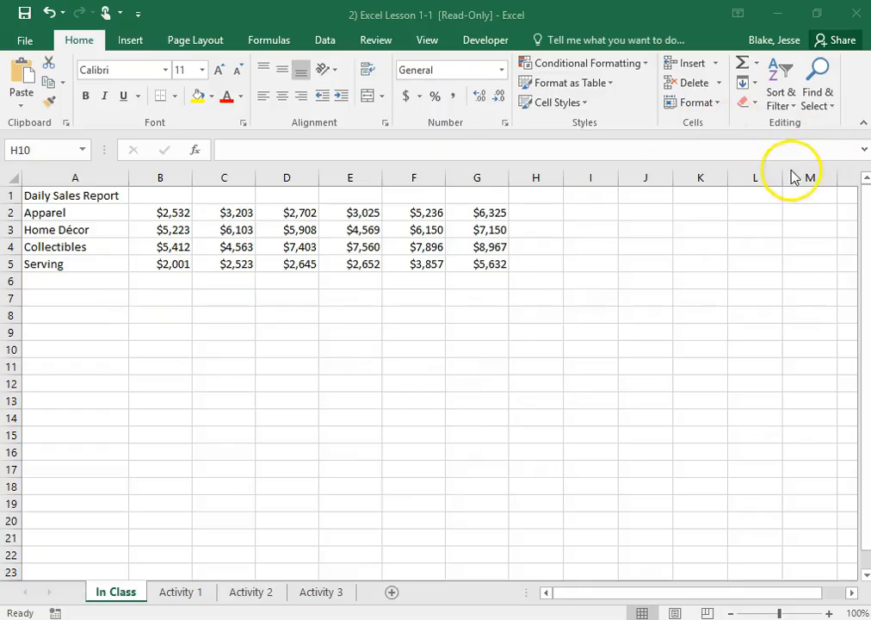
click(148, 178)
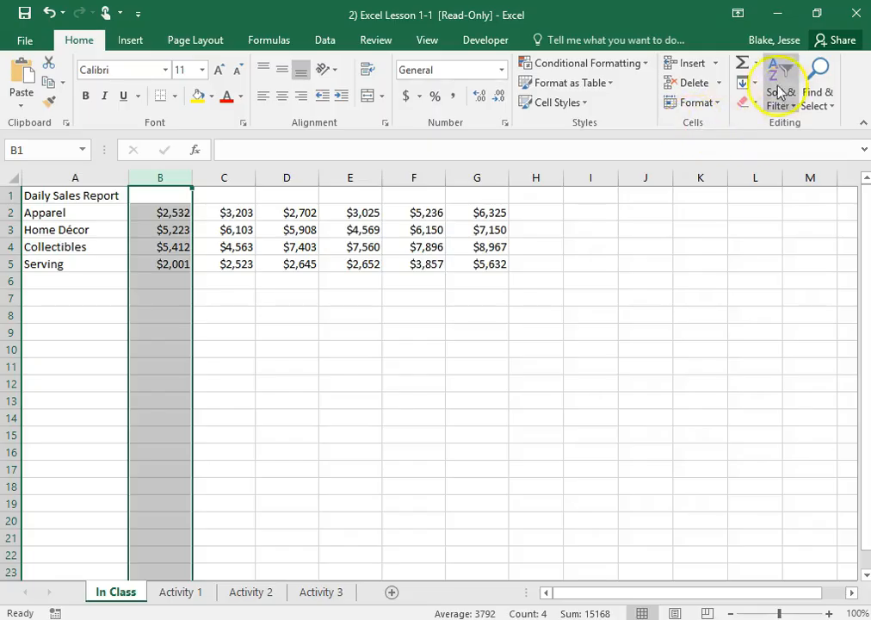
click(718, 65)
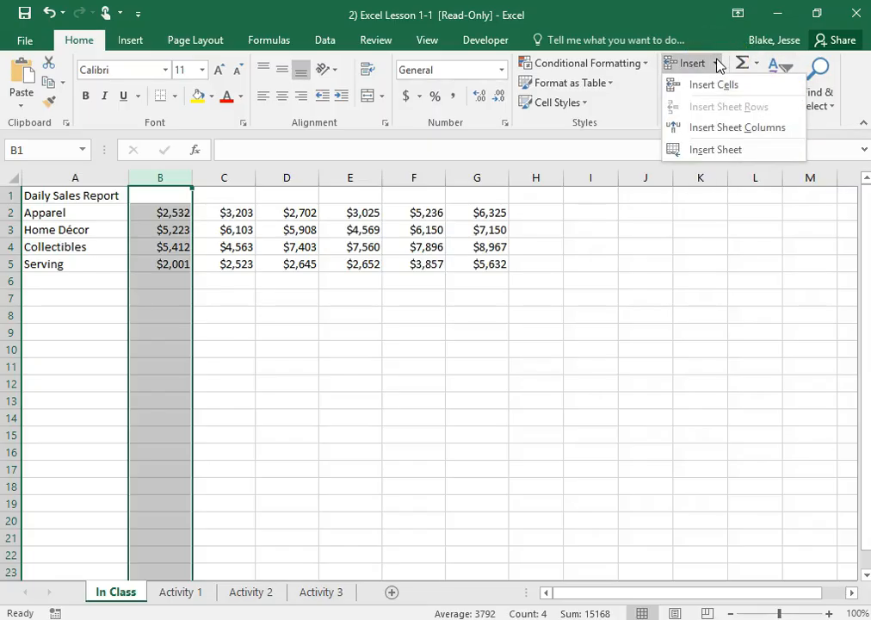
click(718, 128)
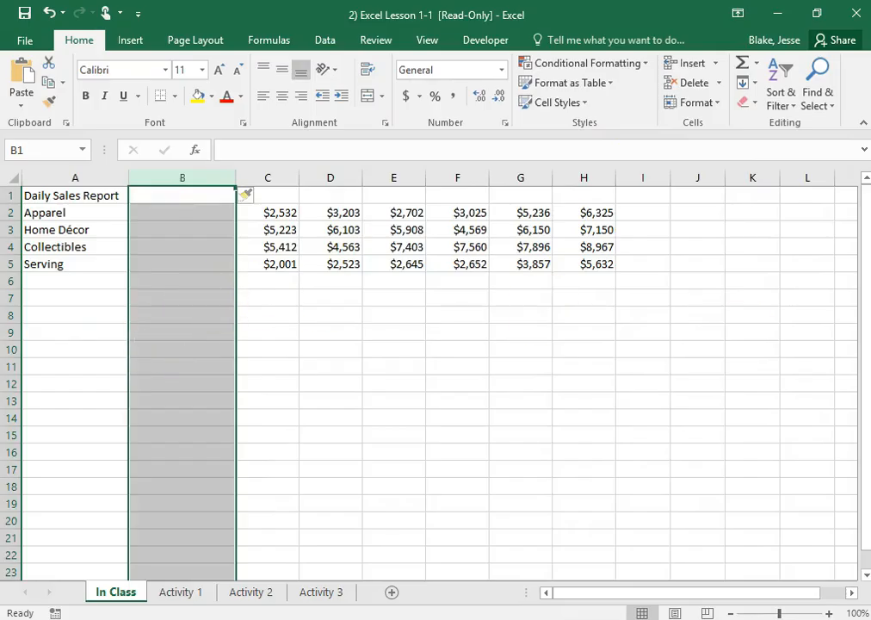
- Consult item 4 of the Word instructions and enter 5123, 5421, 7201 and 4613 in cells B2:B5
drag(870, 287, 380, 324)
scroll(484, 526, down, 3)
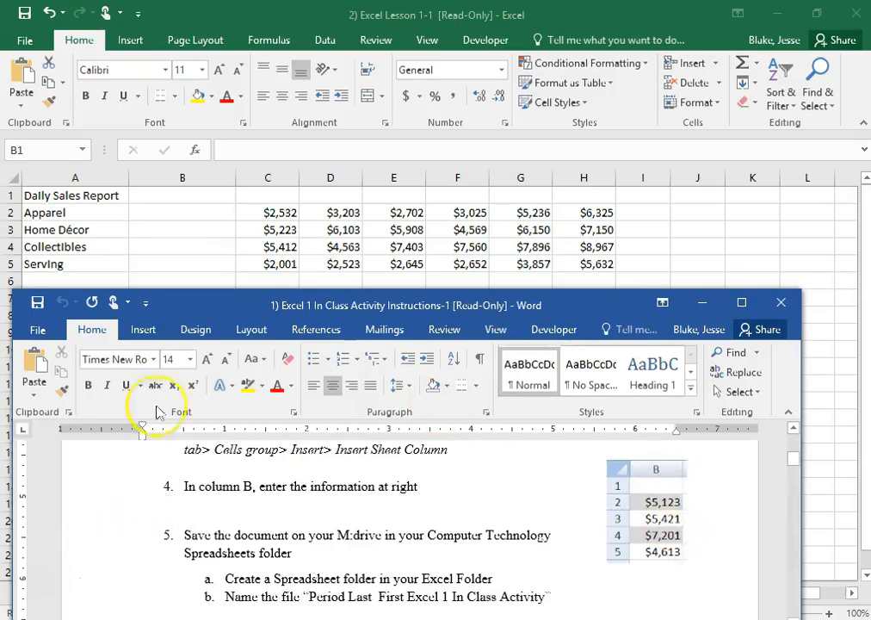
drag(312, 307, 870, 245)
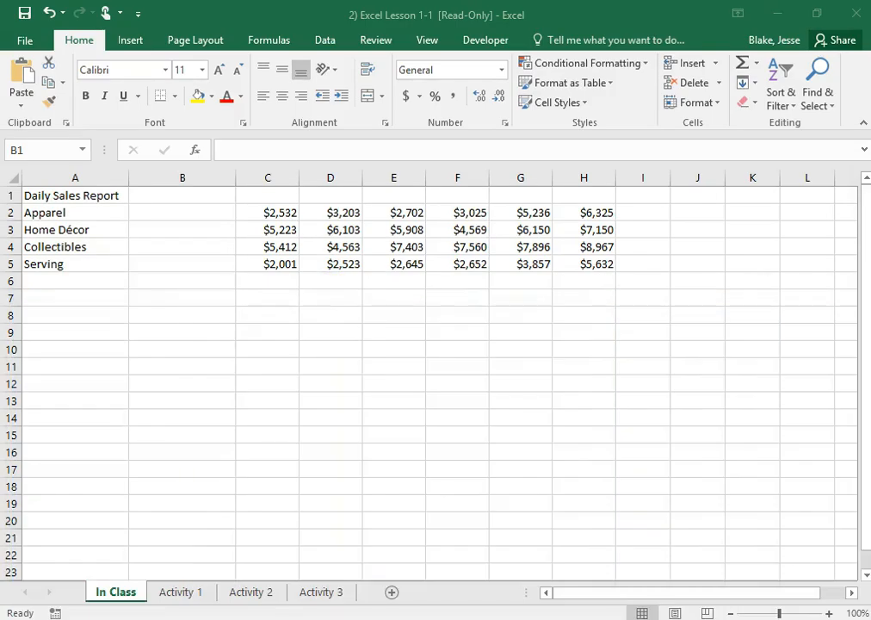
click(215, 216)
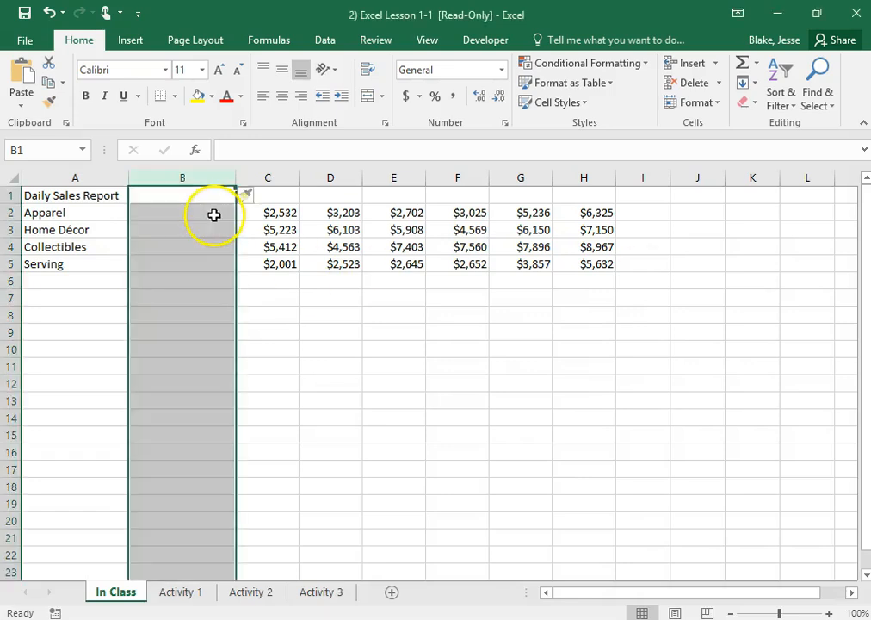
key(BackSpace)
drag(214, 216, 122, 201)
double_click(184, 211)
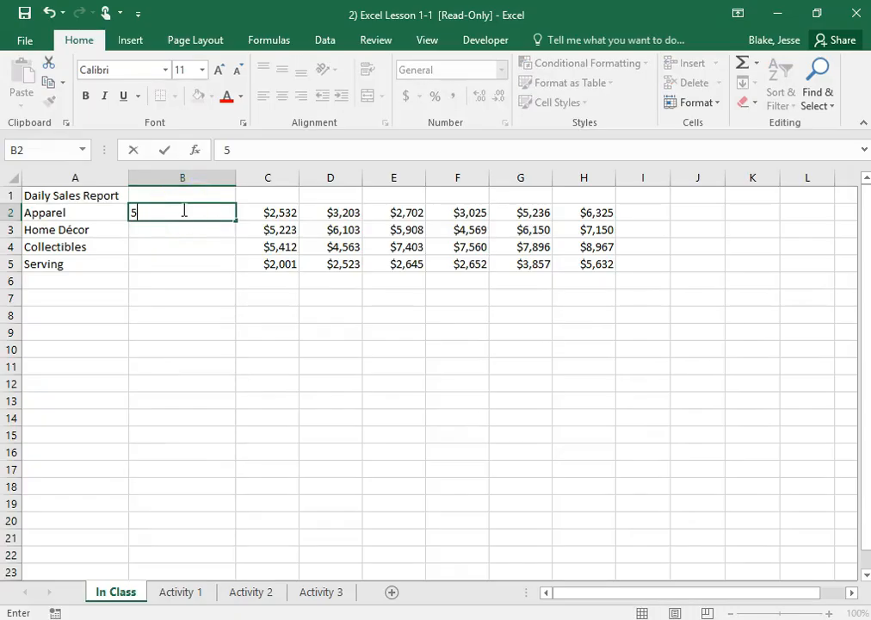
key(Return)
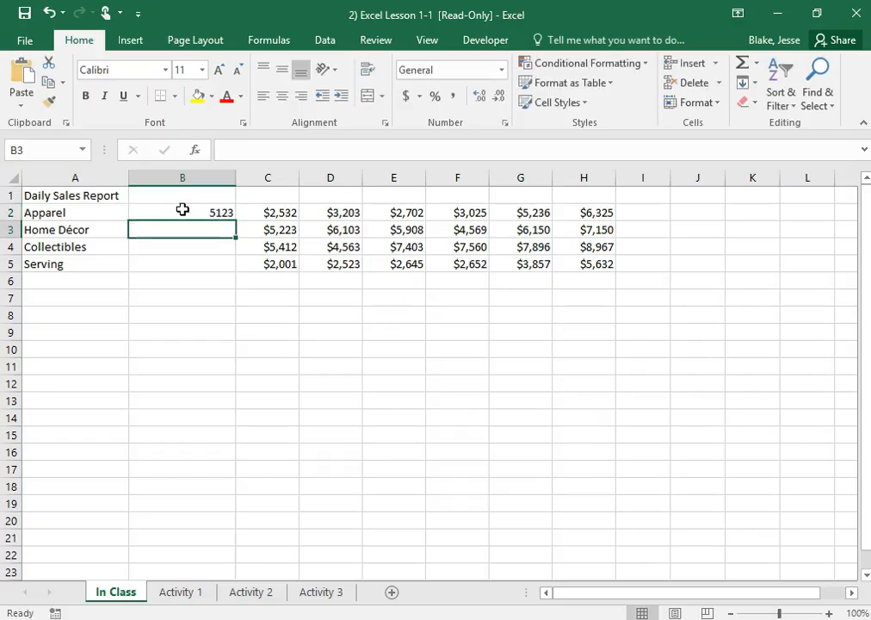
text(5421)
key(Return)
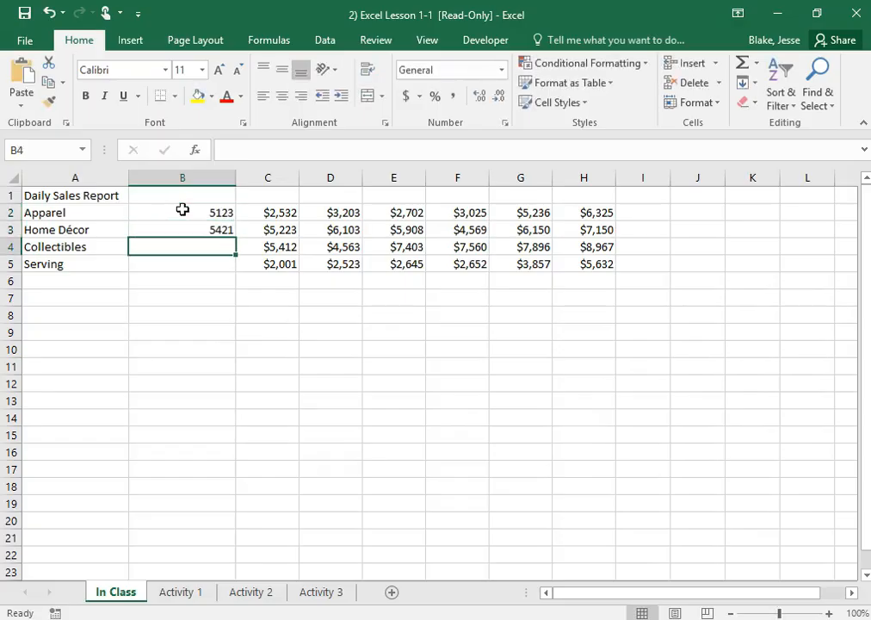
text(7201)
key(Return)
text(4613)
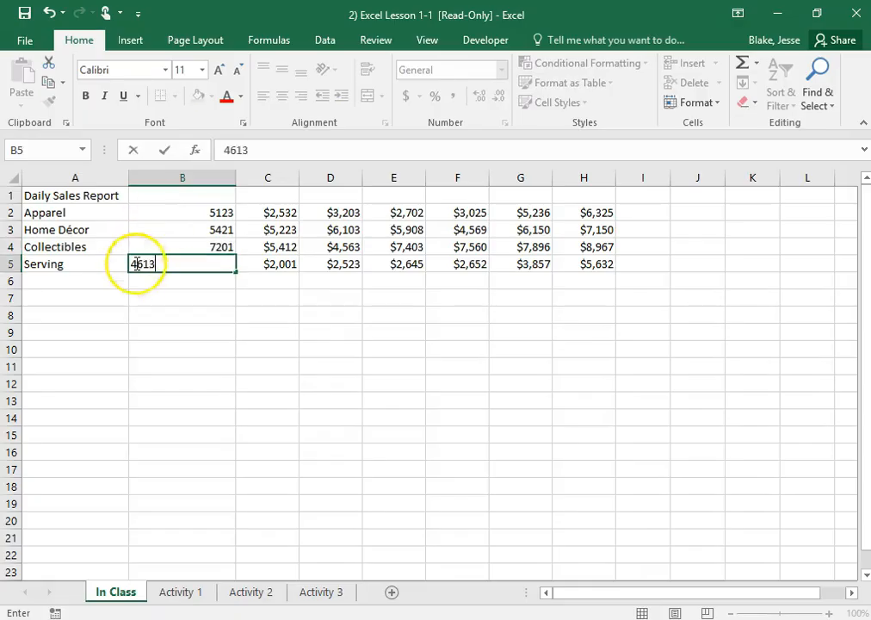
click(320, 379)
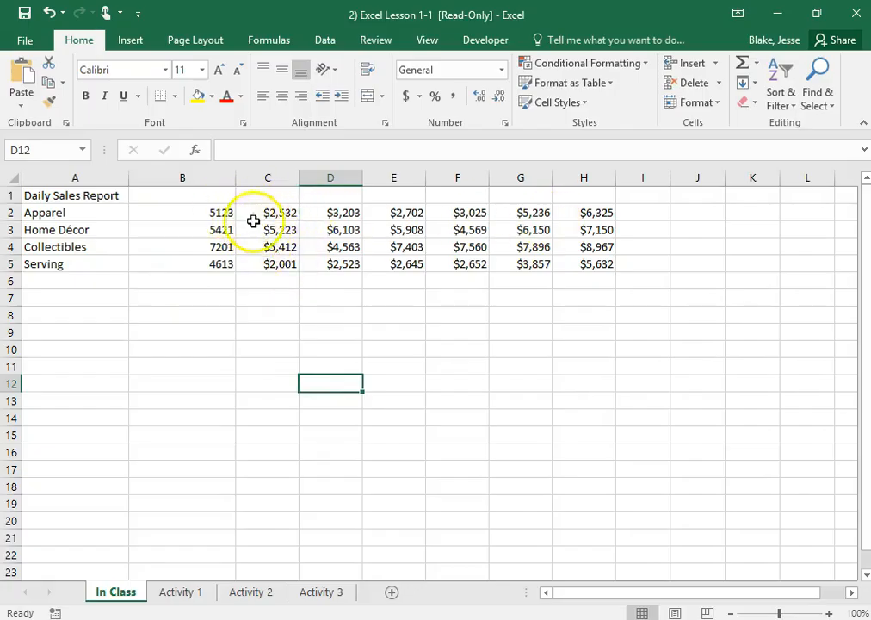
- Format the new amounts in B2:B5 as Currency with zero decimal places
click(286, 215)
drag(200, 212, 203, 262)
click(502, 71)
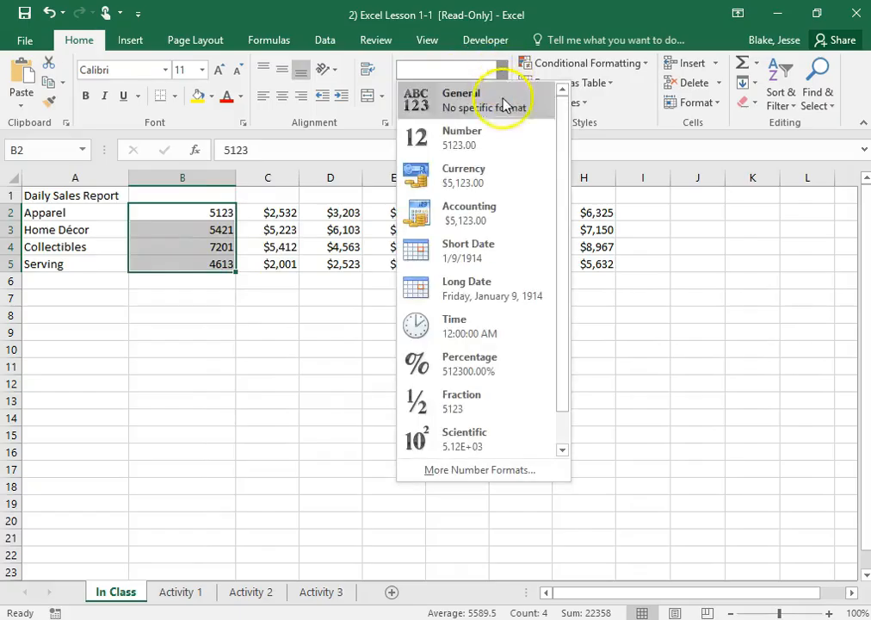
click(489, 170)
click(498, 101)
click(499, 101)
click(384, 345)
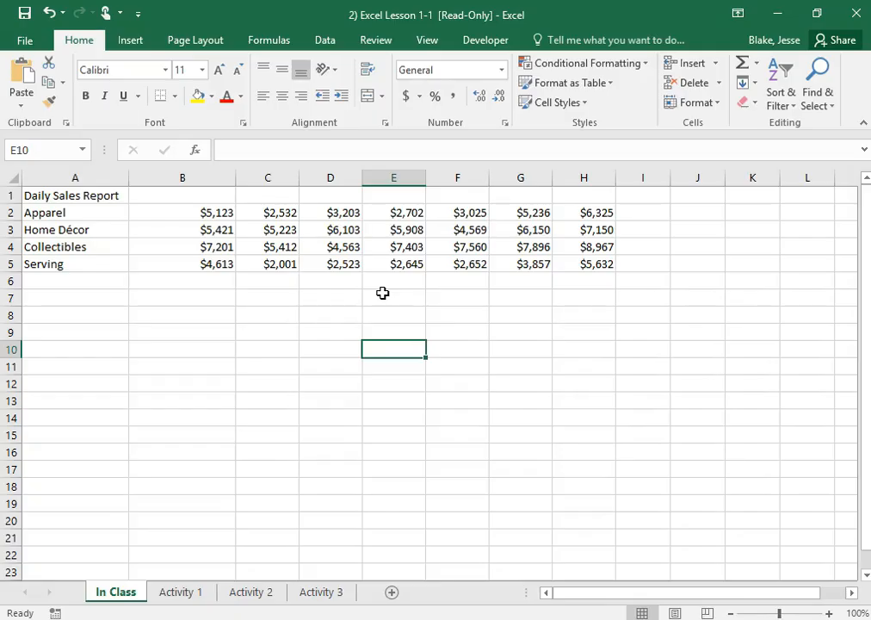
- Start saving the workbook under a new location and browse to the personal M: network drive
click(26, 39)
click(30, 212)
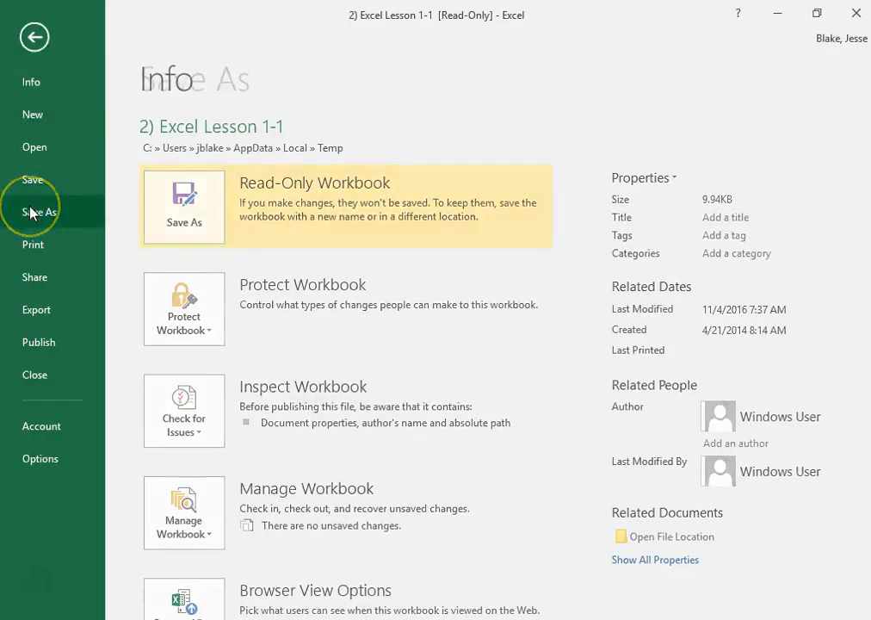
click(26, 182)
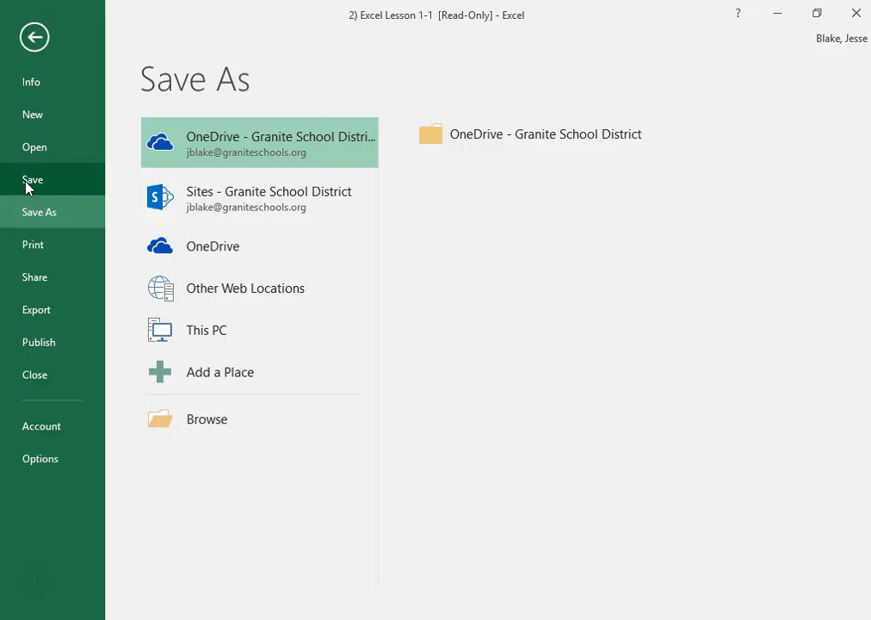
click(172, 417)
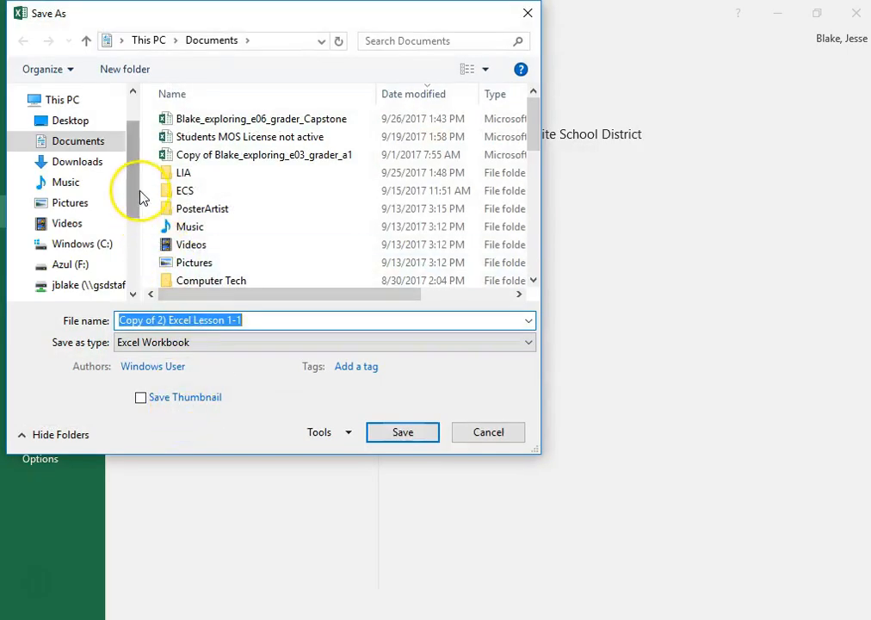
drag(141, 190, 138, 214)
click(106, 236)
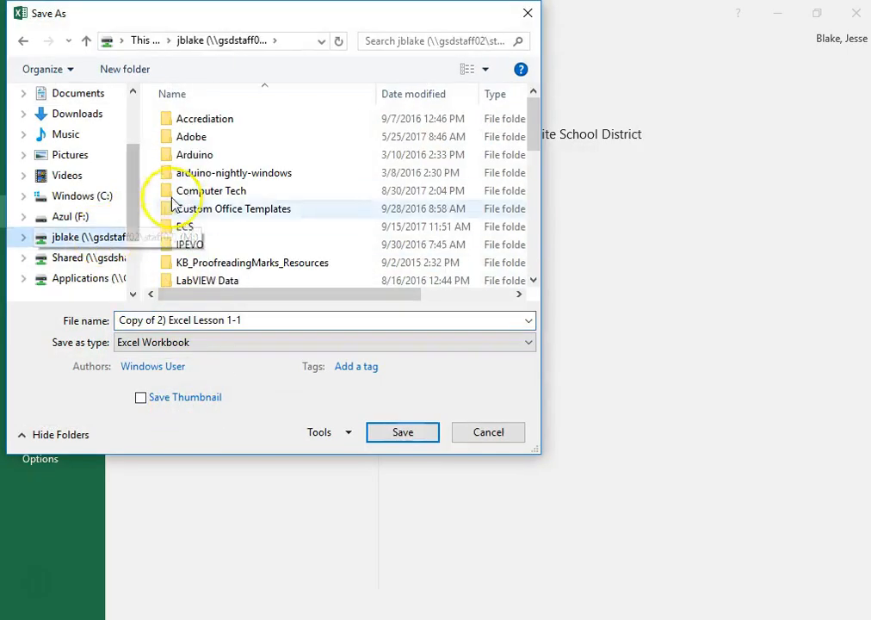
- Look inside the Computer Tech folder, return to the M: drive and rename that folder as Business Office Specialist
double_click(239, 194)
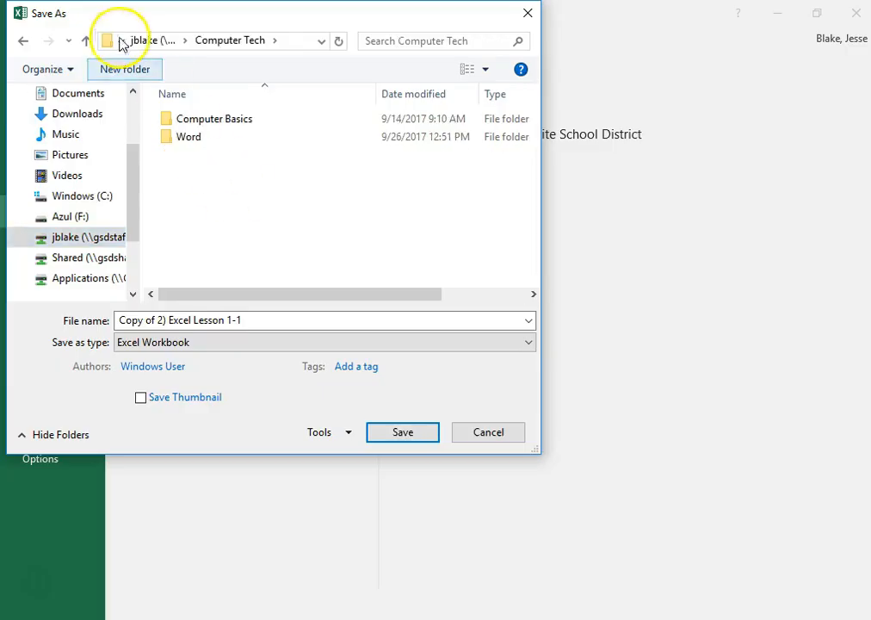
click(24, 41)
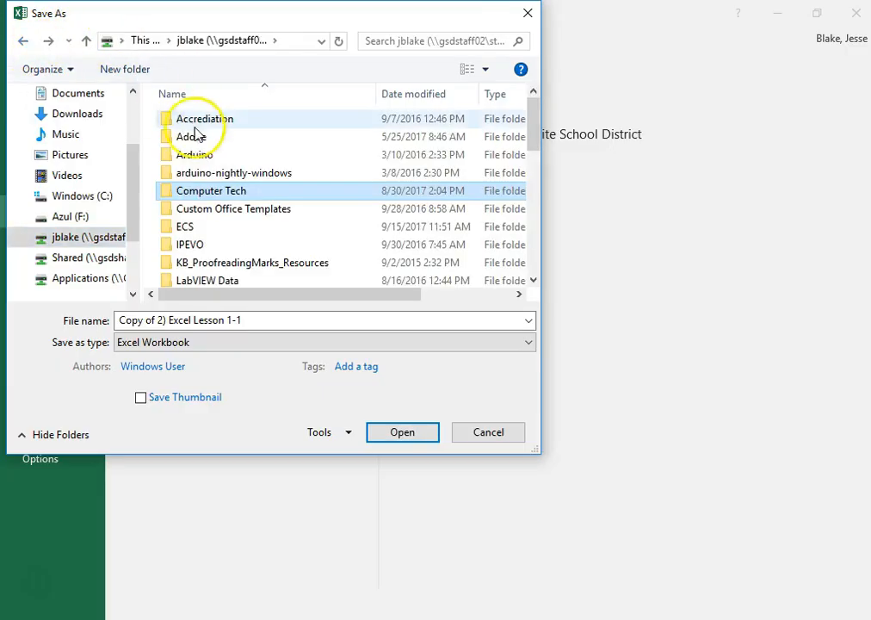
right_click(222, 198)
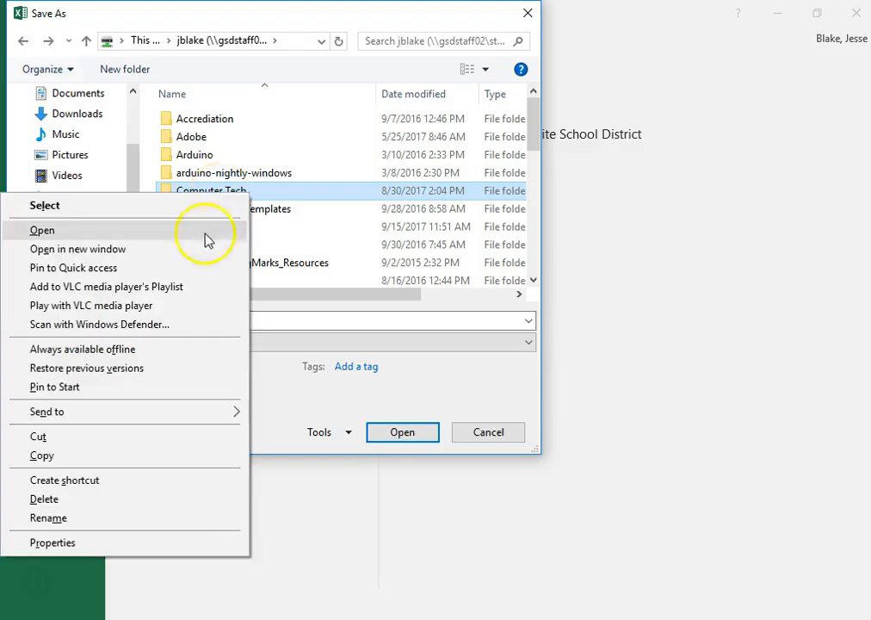
click(49, 516)
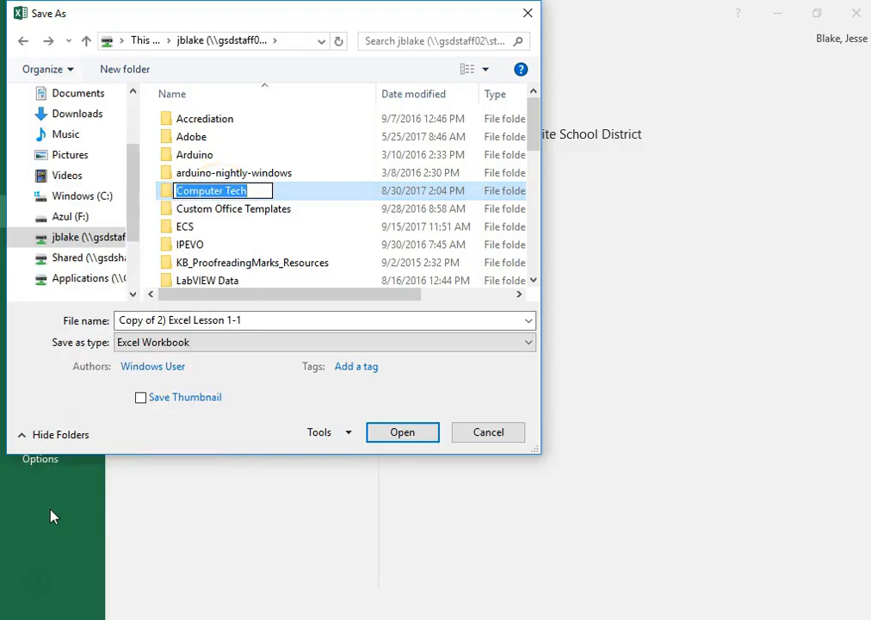
text(Business Office Specialist)
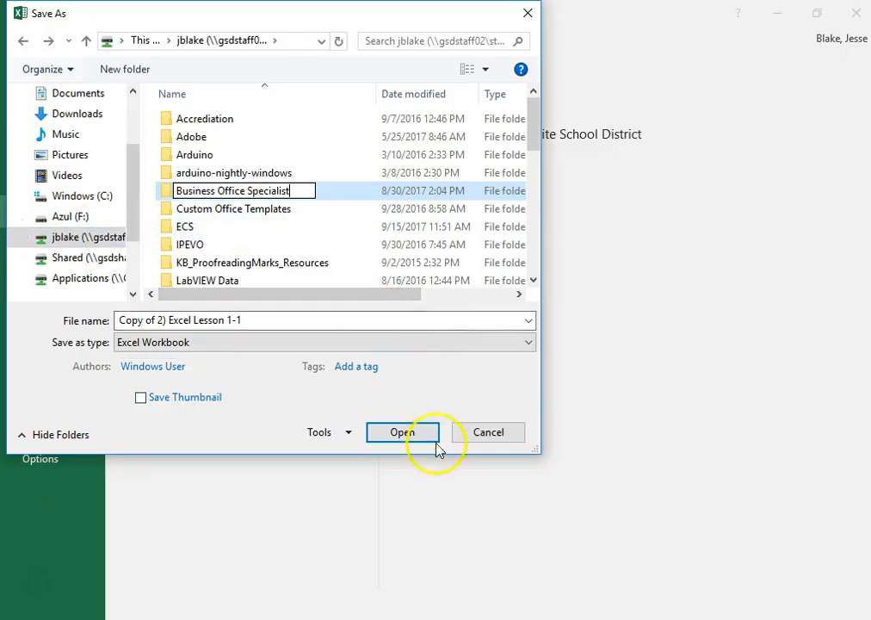
key(Return)
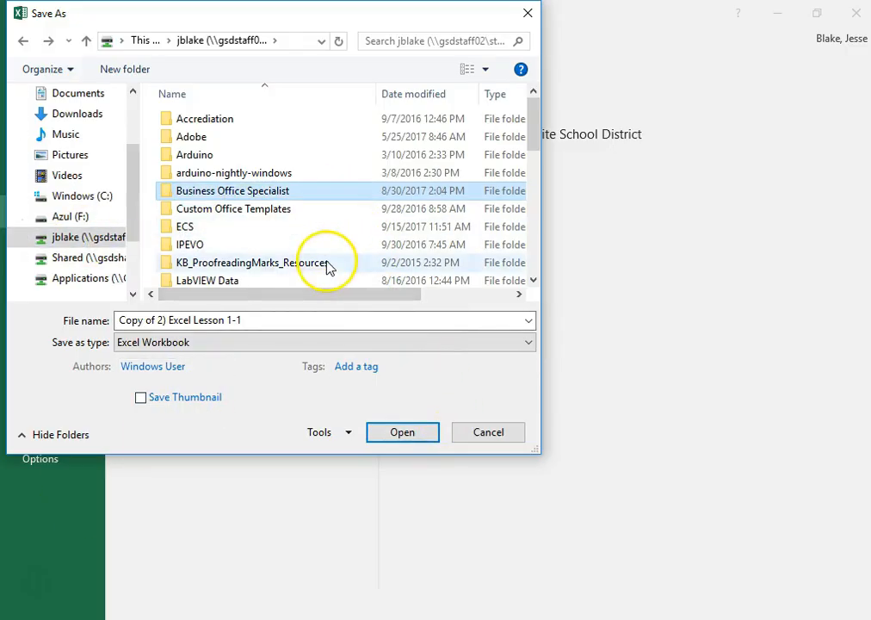
- Open the Business Office Specialist folder on the M: drive and create a new folder named Spreadsheets inside it
key(Return)
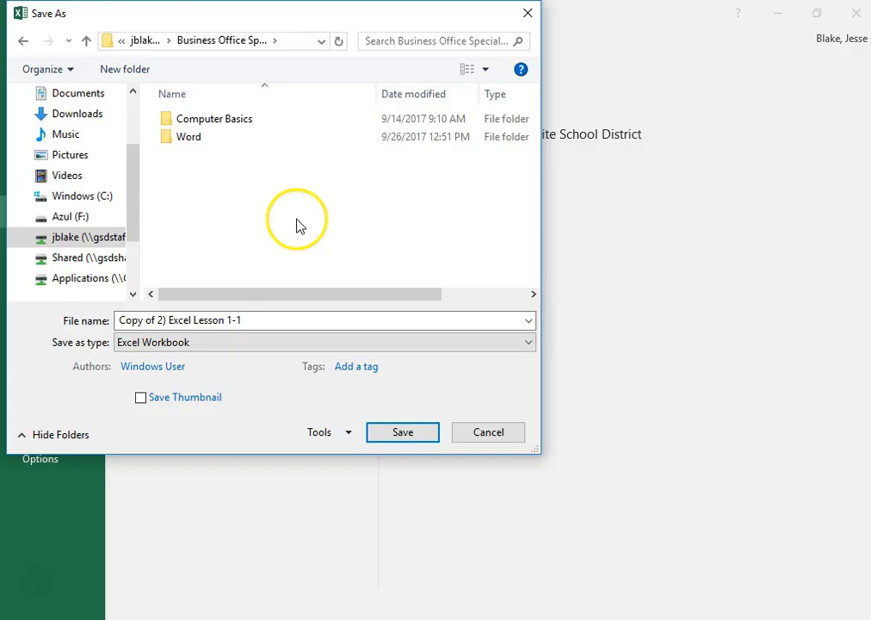
click(20, 42)
double_click(257, 189)
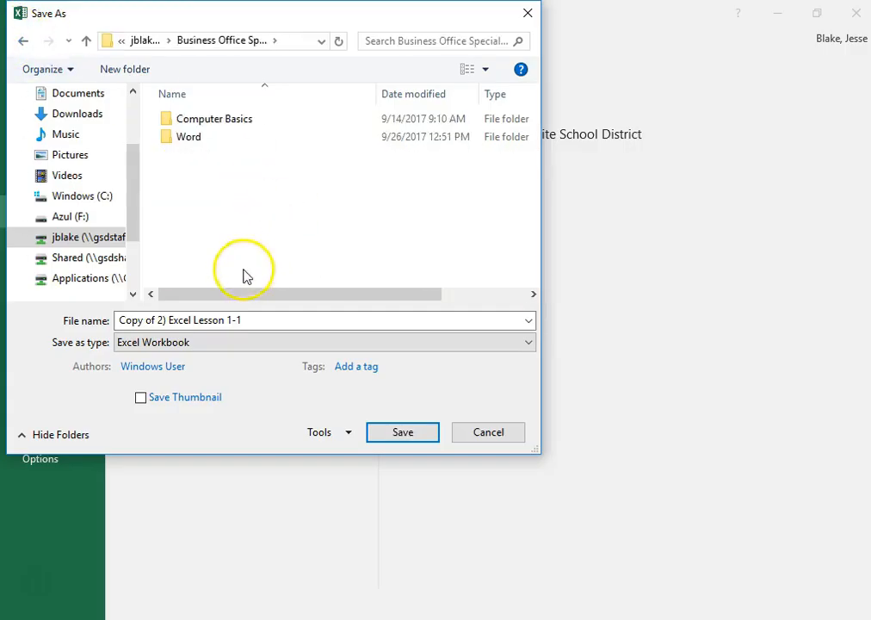
right_click(186, 172)
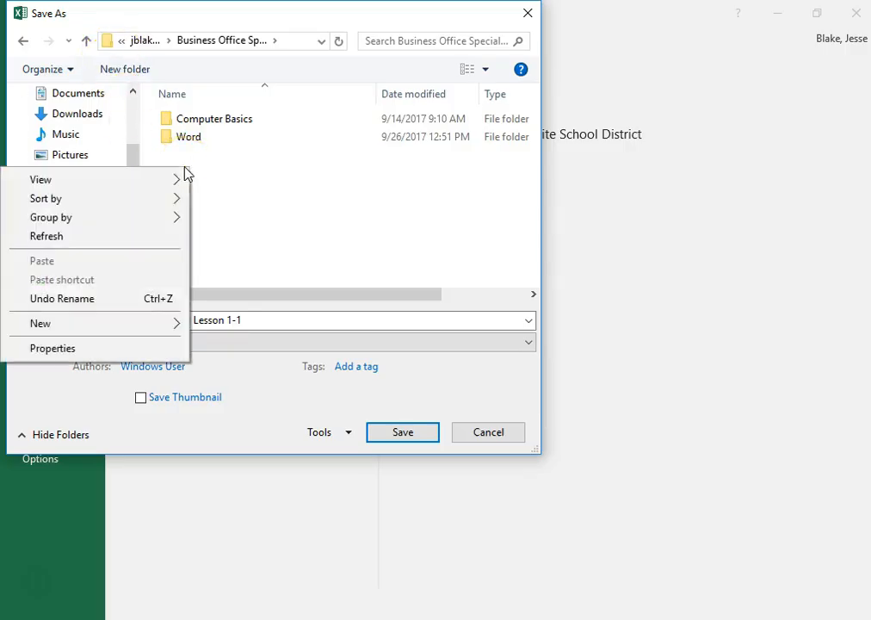
mouse_move(99, 334)
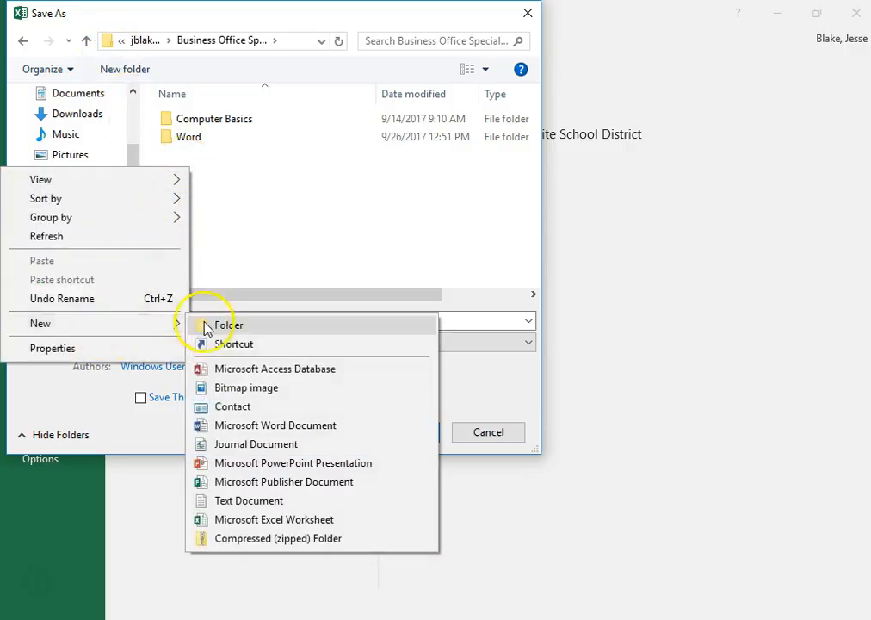
click(204, 326)
text(S)
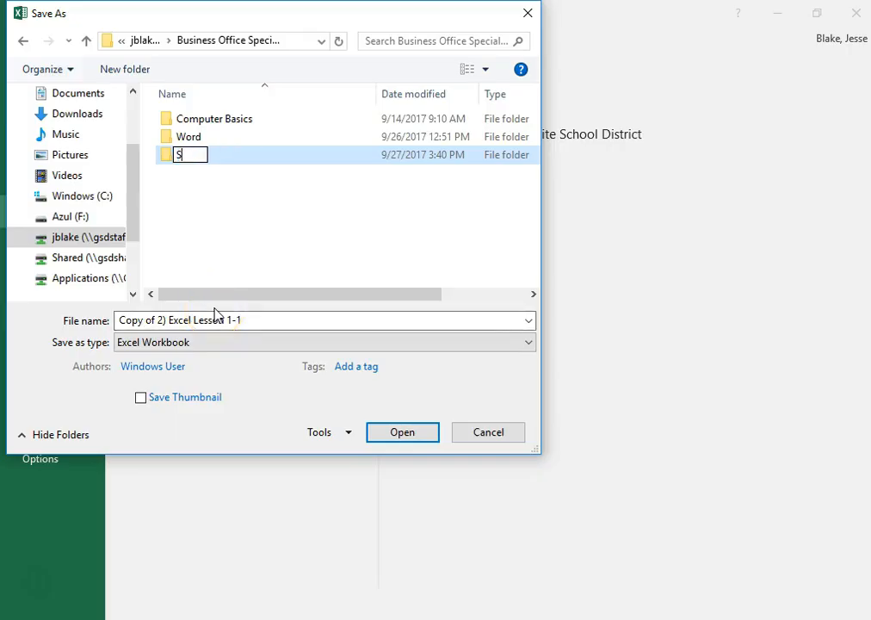
text(preadw)
key(BackSpace)
text(sheets)
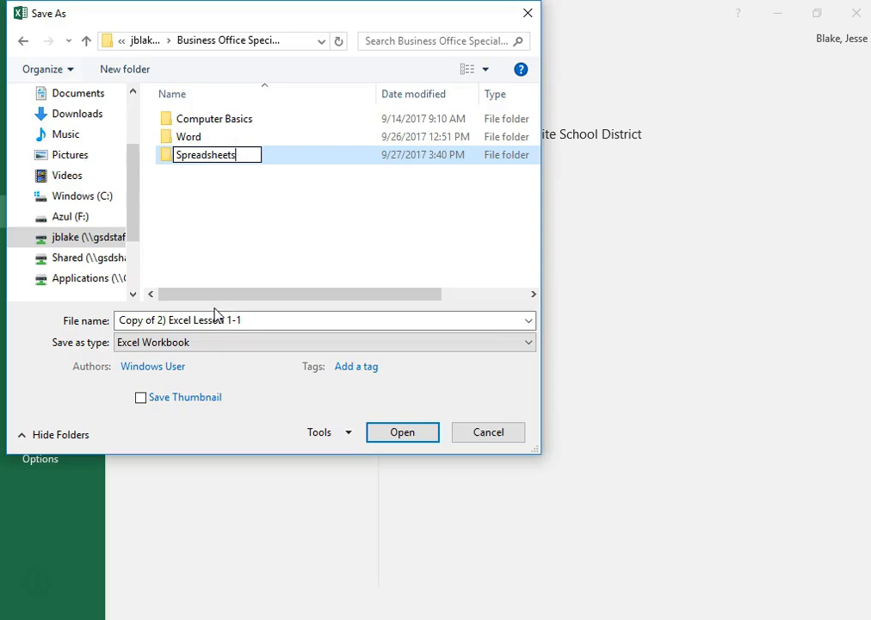
click(243, 272)
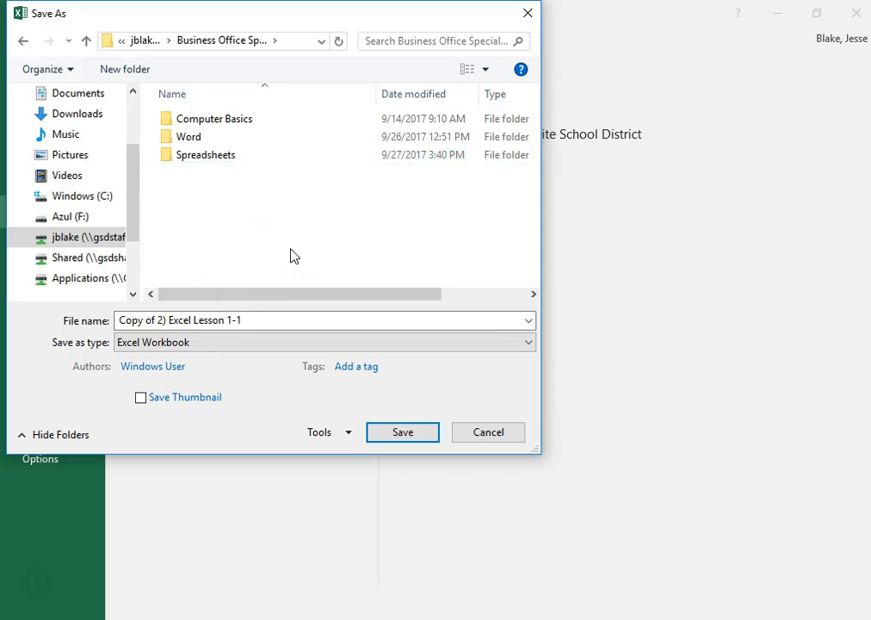
- Name the workbook 3A, the student's last and first name, then Excel 1 In Class Activity, and save it in the Spreadsheets folder
click(280, 317)
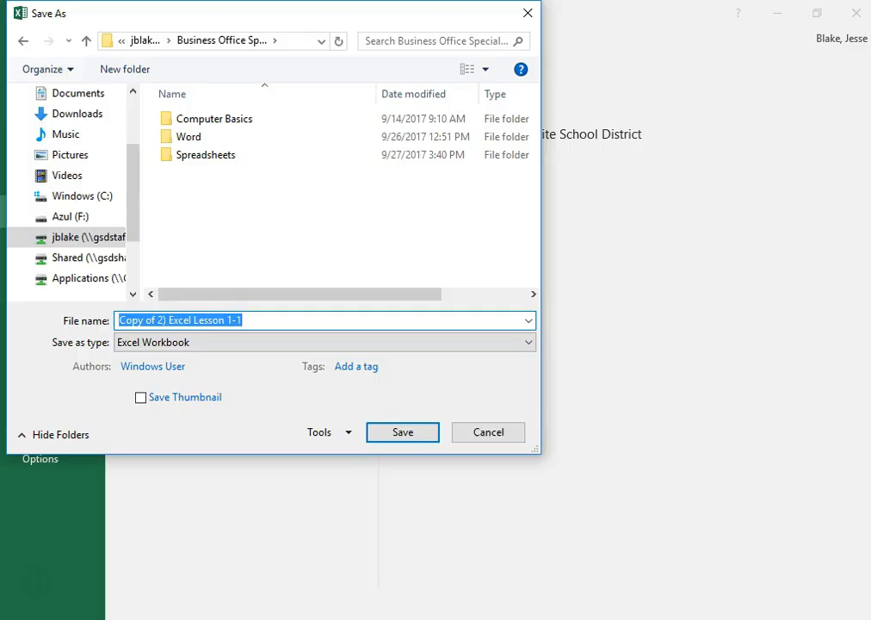
text(3)
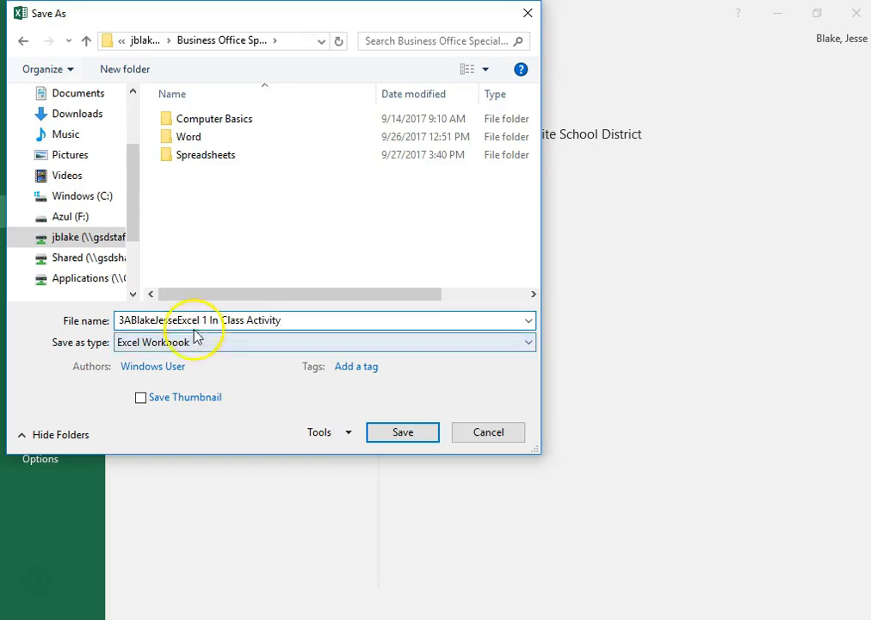
click(130, 320)
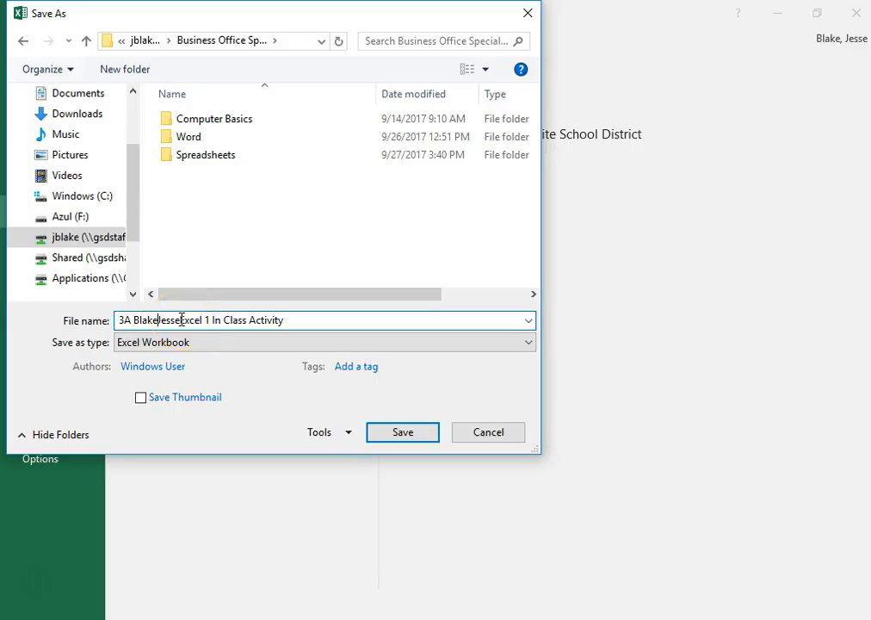
click(182, 319)
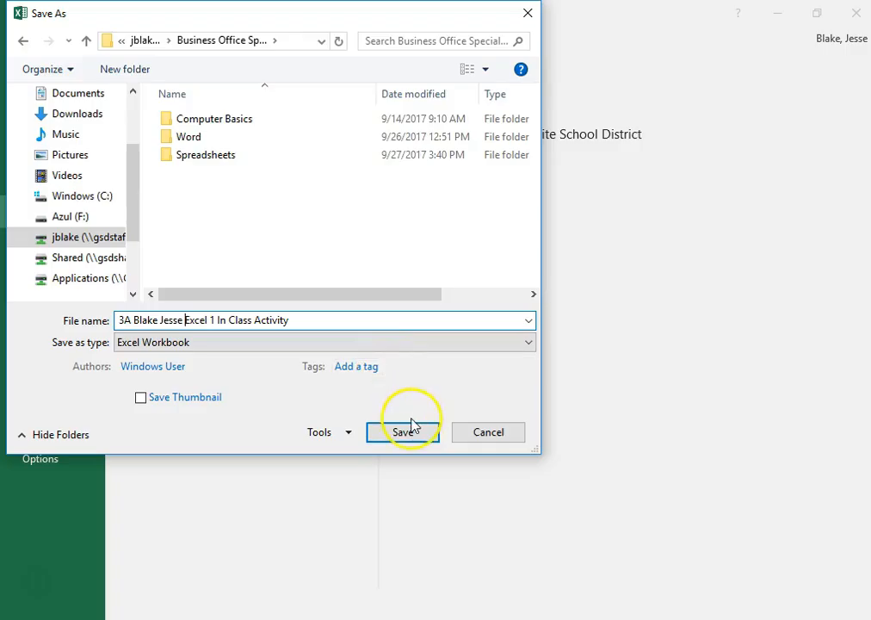
double_click(203, 157)
click(409, 436)
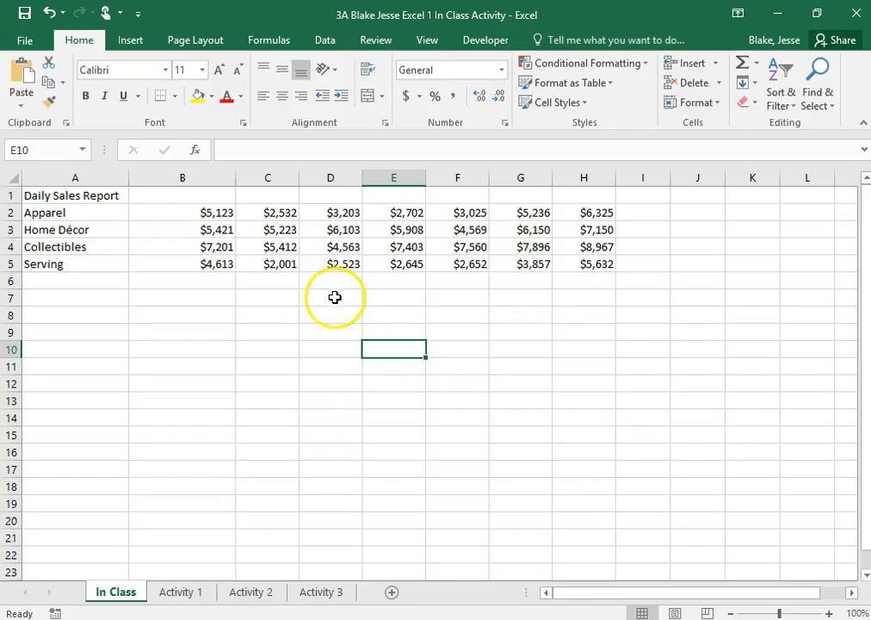
- Select various cells across the In Class sheet and compare each Name Box reference with the cell's column letter and row number
click(589, 470)
scroll(613, 438, down, 6)
click(642, 385)
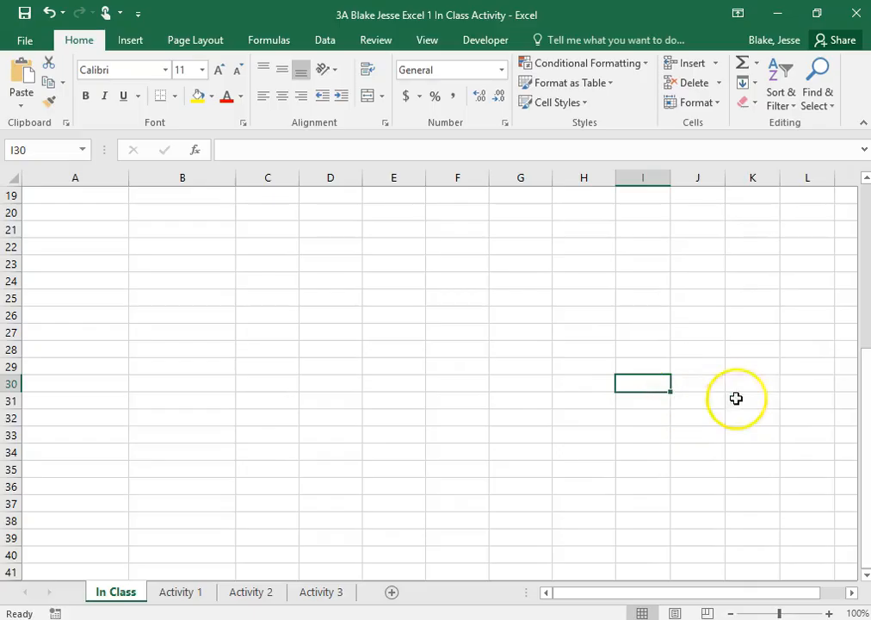
click(797, 333)
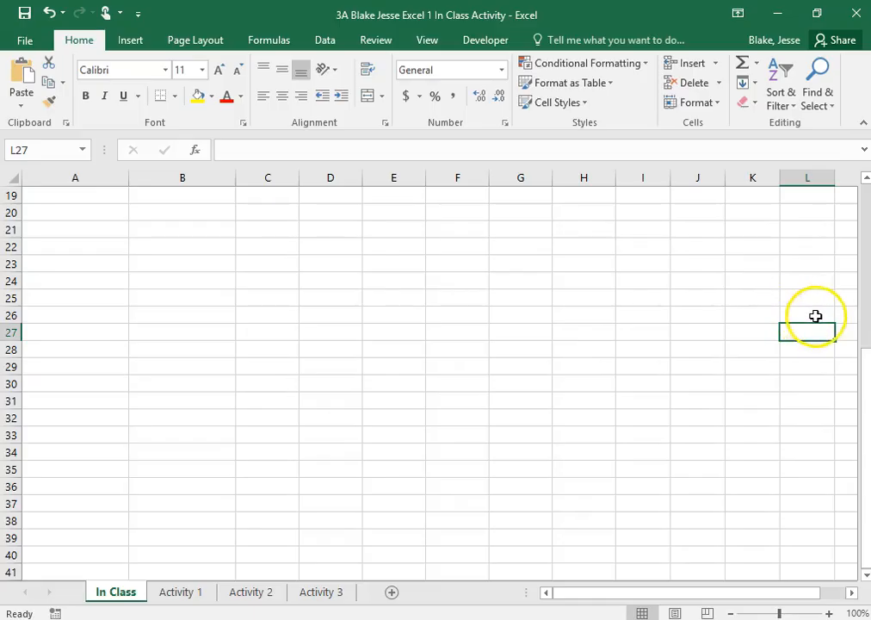
drag(817, 327, 692, 372)
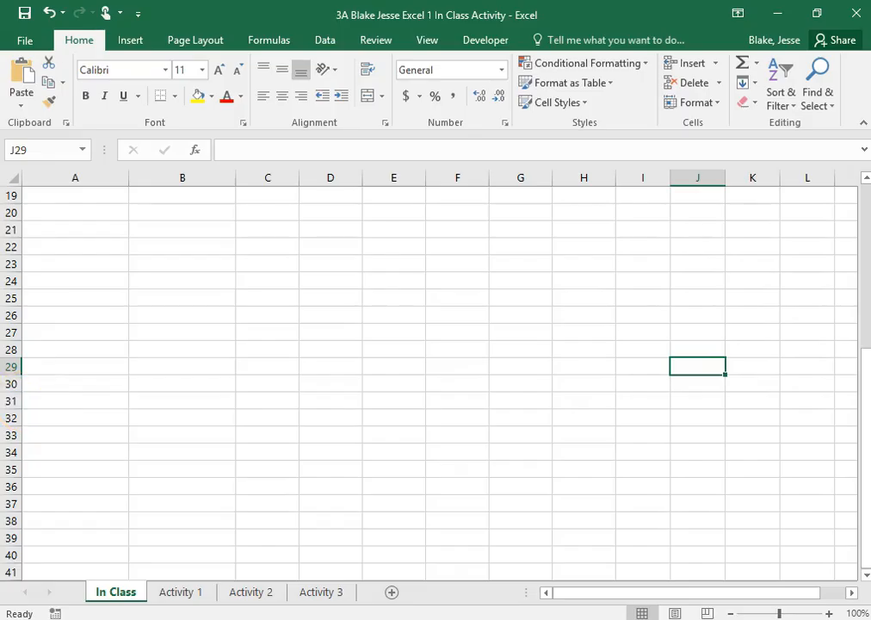
click(611, 466)
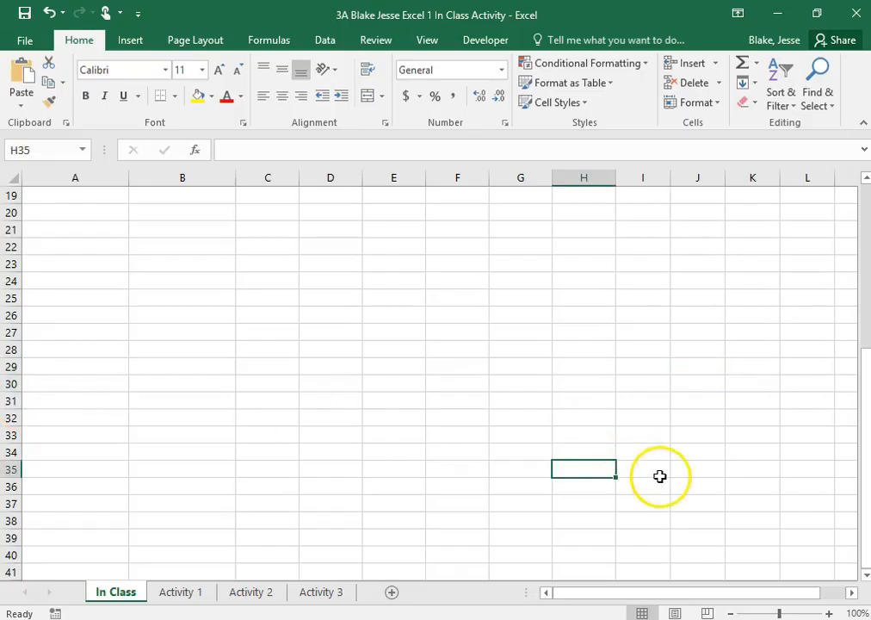
click(48, 149)
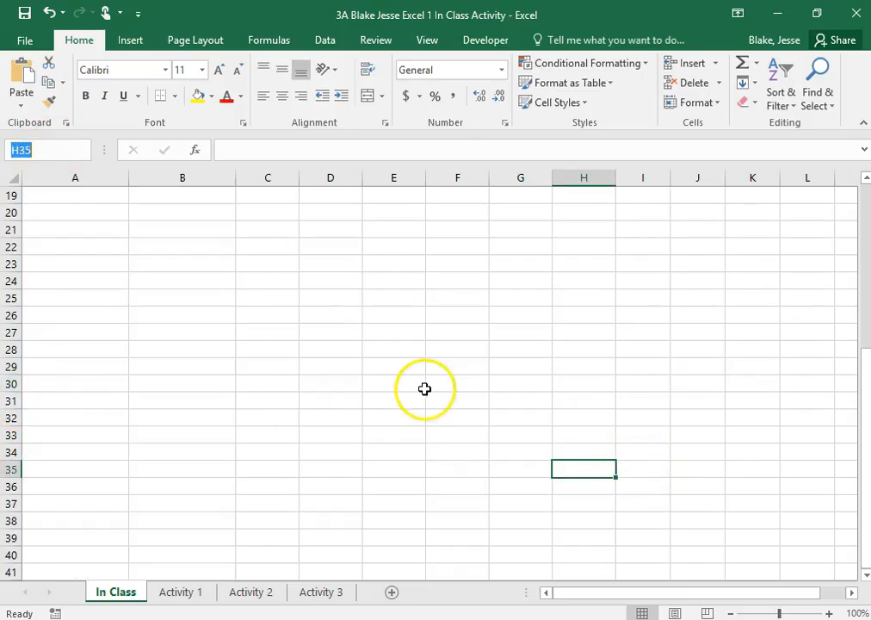
click(511, 379)
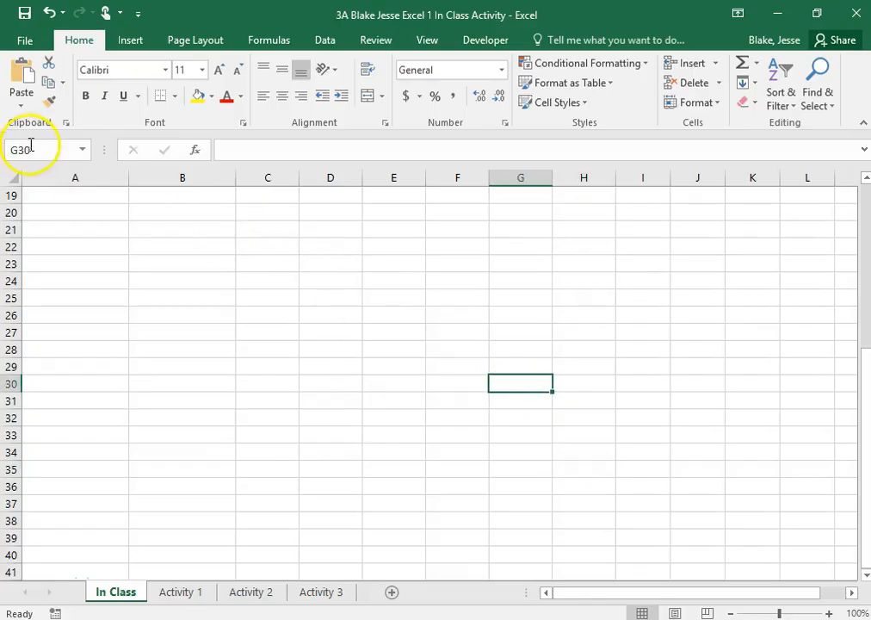
click(720, 313)
click(394, 280)
click(182, 349)
click(584, 486)
click(643, 349)
click(177, 231)
click(86, 230)
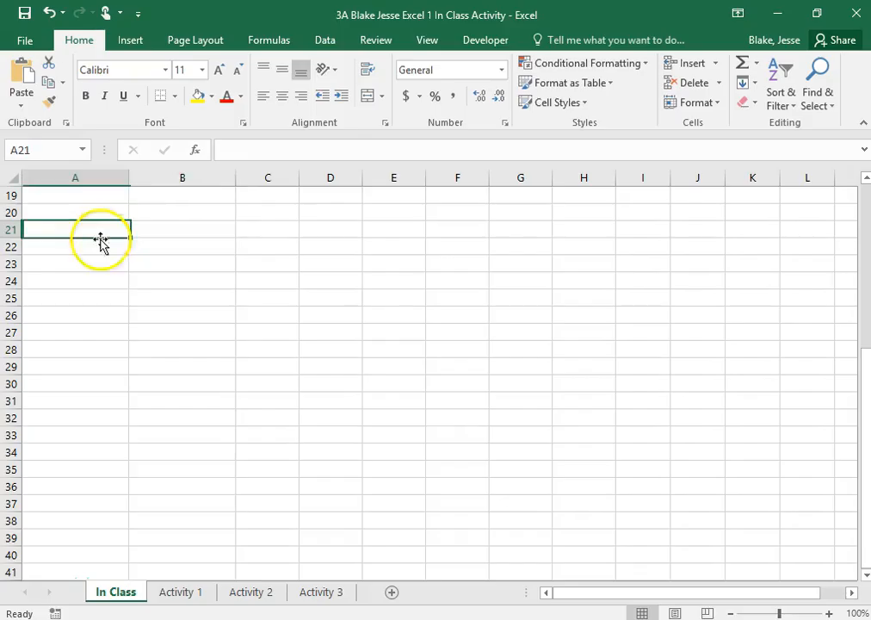
scroll(104, 362, up, 6)
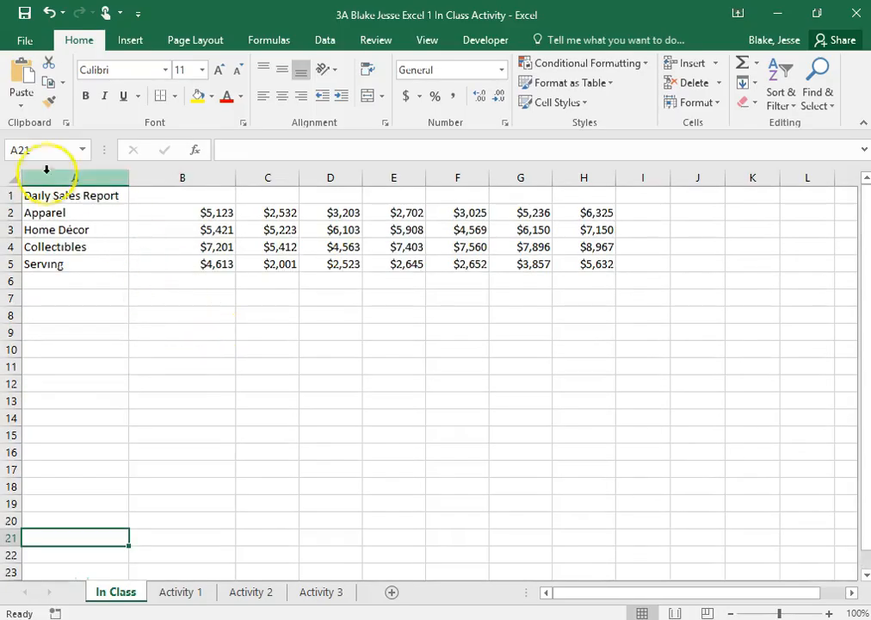
click(394, 366)
drag(457, 349, 458, 332)
click(641, 366)
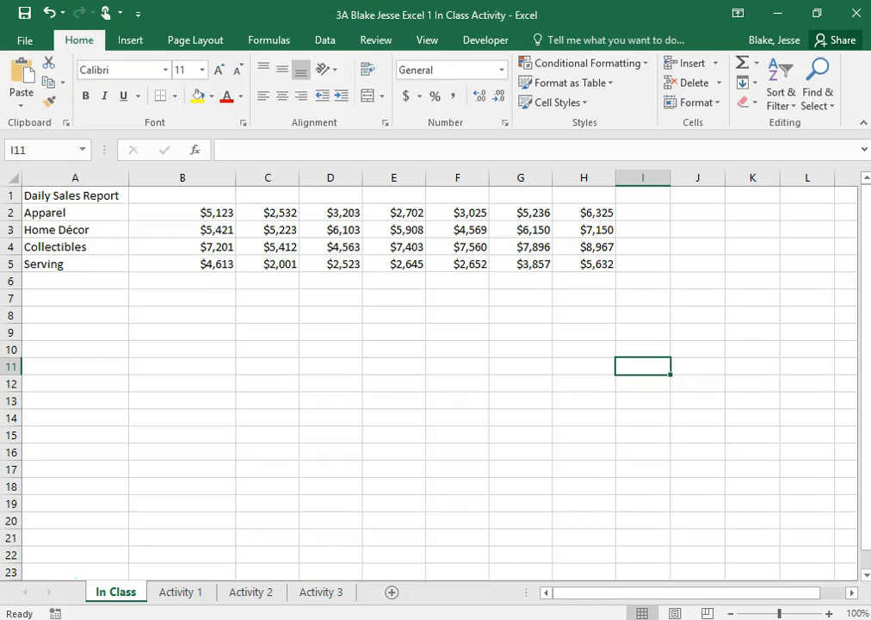
- Insert a blank sheet row above the Apparel row, directly below the Daily Sales Report title
click(13, 215)
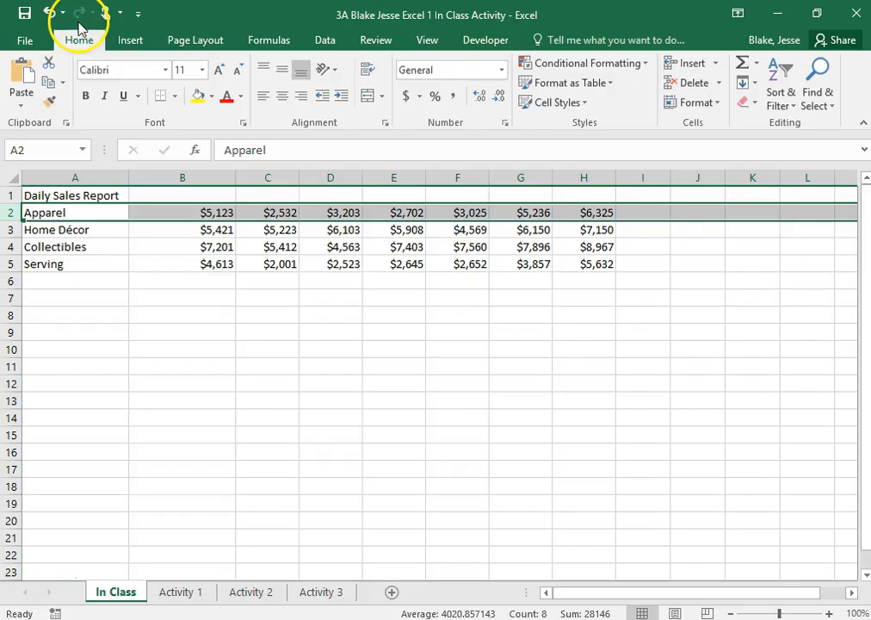
click(714, 64)
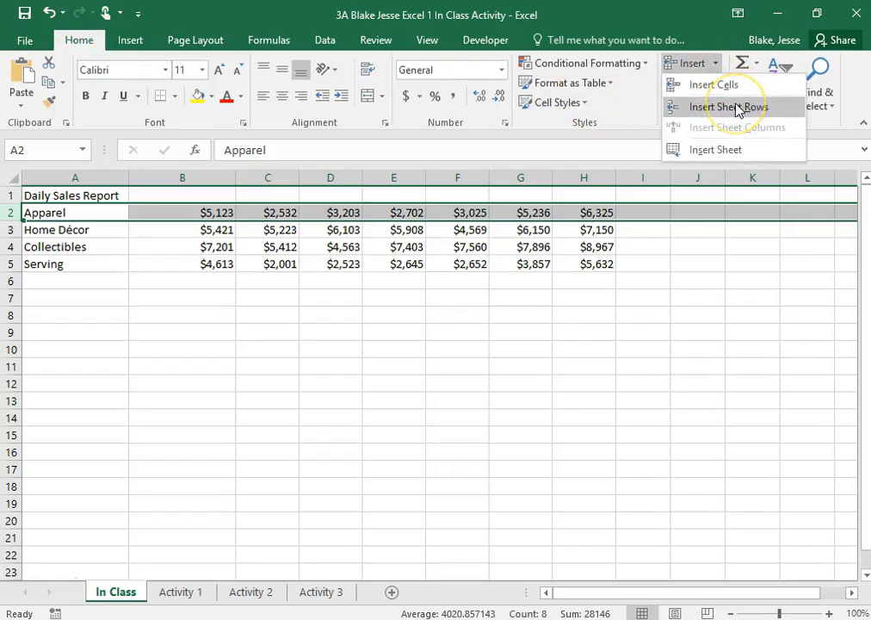
click(738, 106)
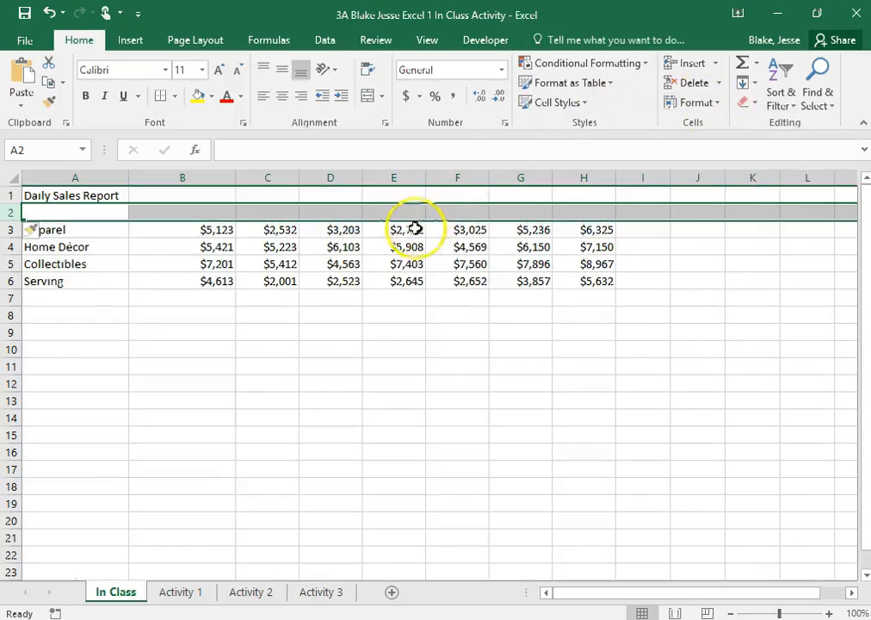
click(165, 315)
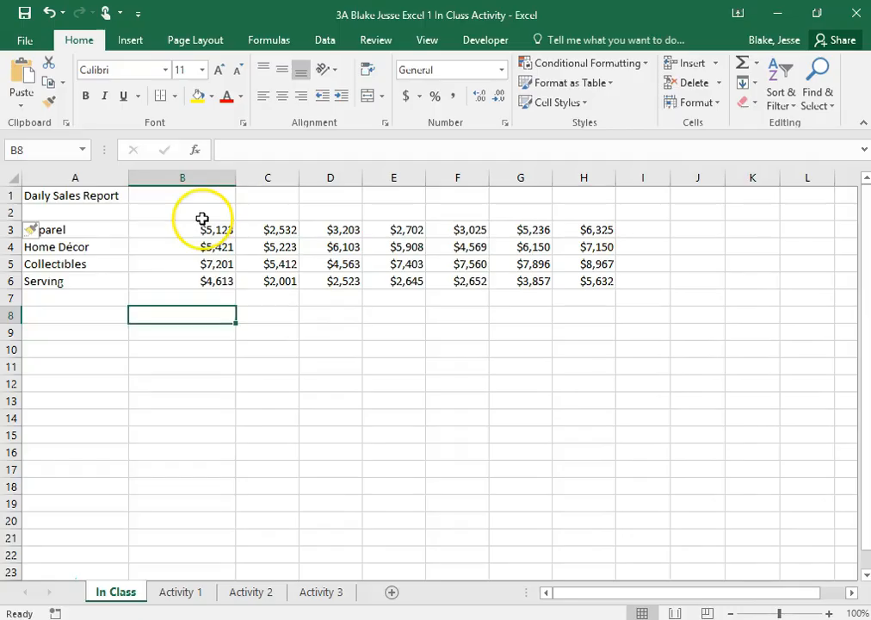
- Enter Sunday as the first weekday heading in cell B2
click(198, 212)
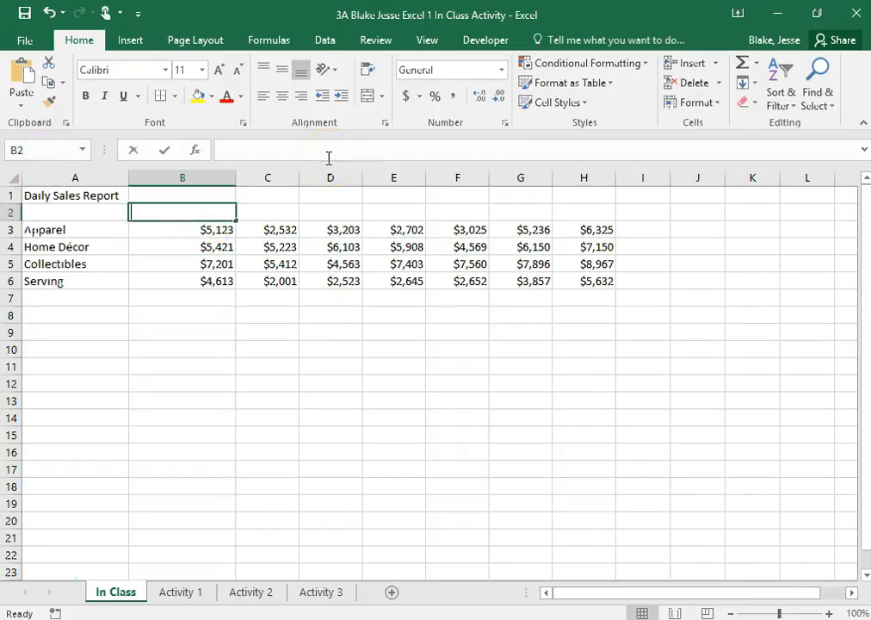
text(Sunday)
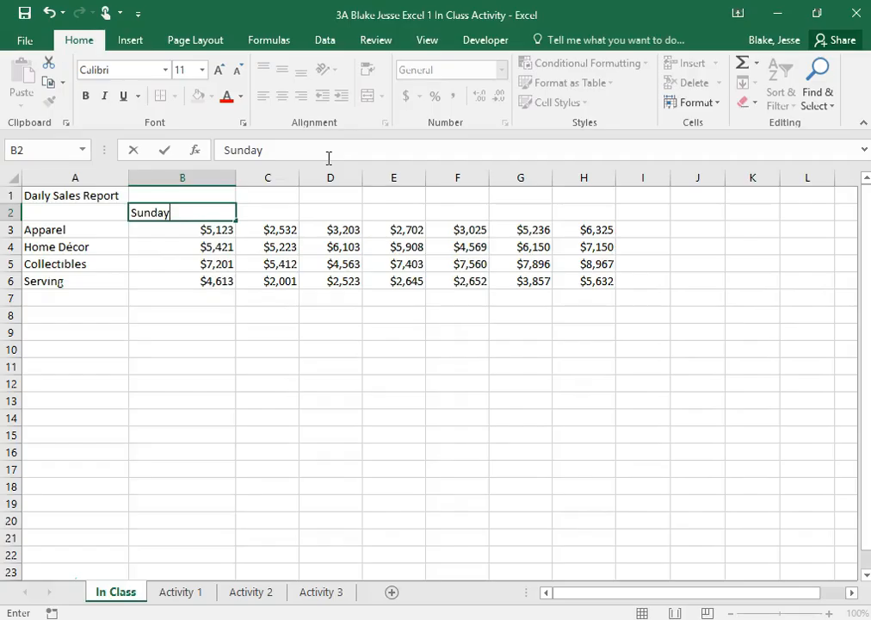
click(391, 264)
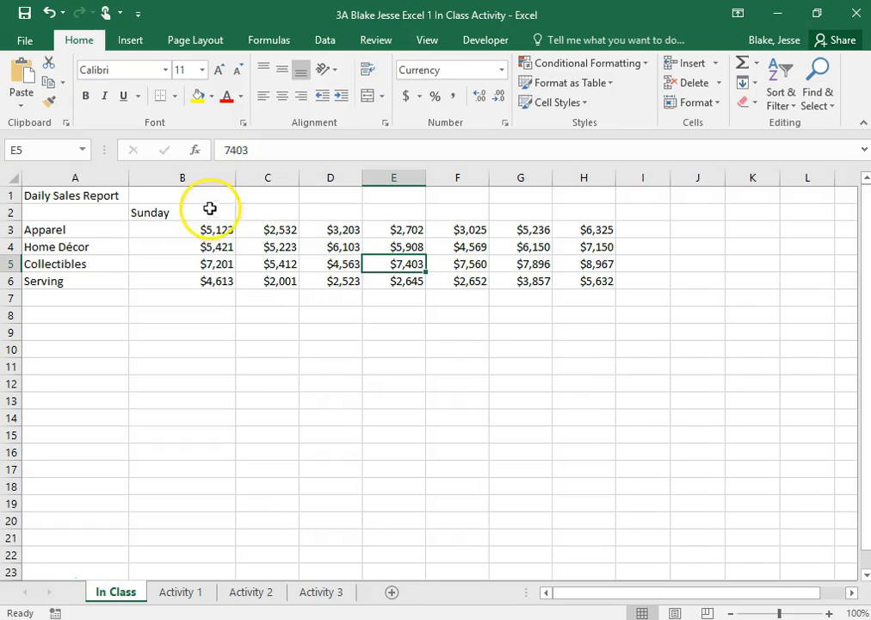
- Fill the weekday series from Sunday in B2 across row 2 to Saturday in H2
click(268, 213)
click(414, 213)
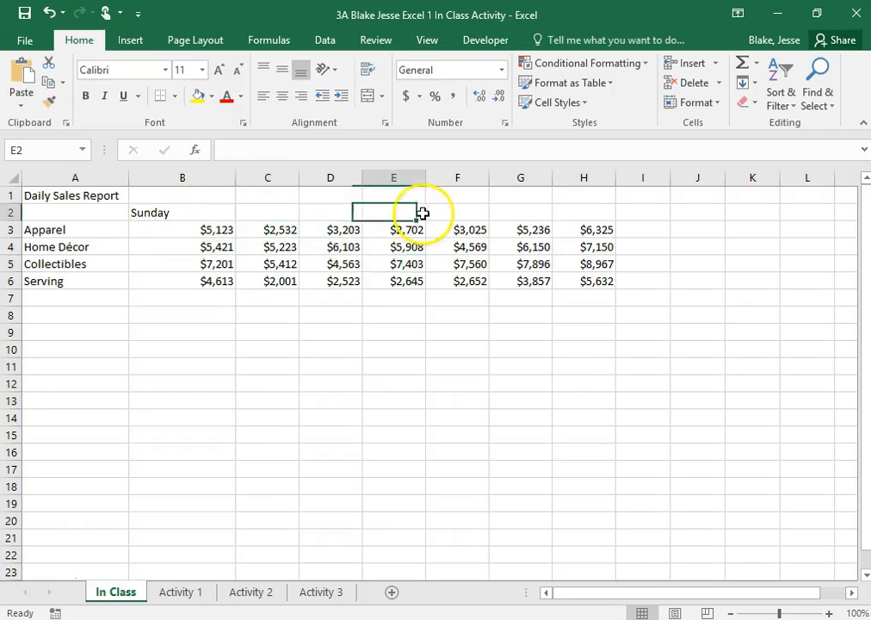
click(501, 213)
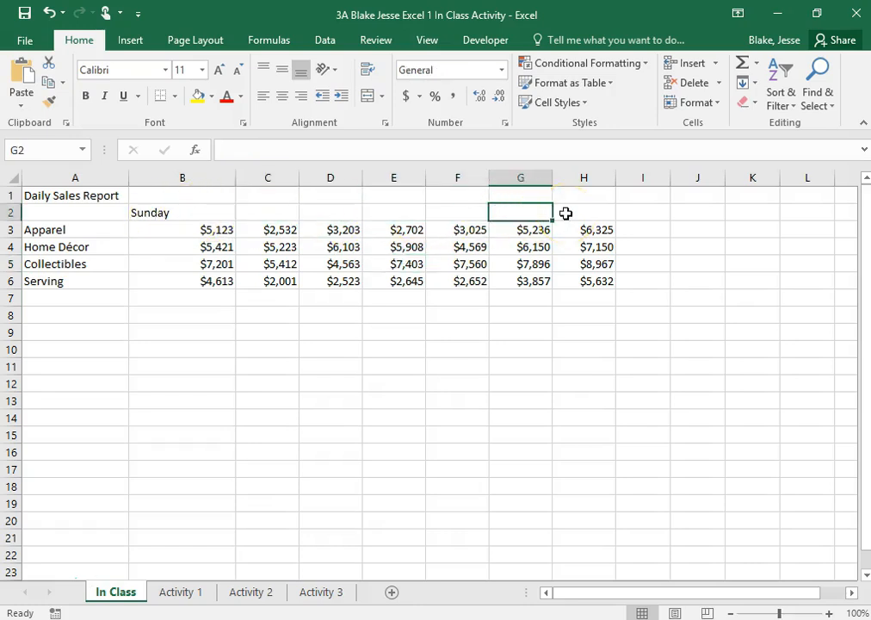
click(566, 213)
click(188, 214)
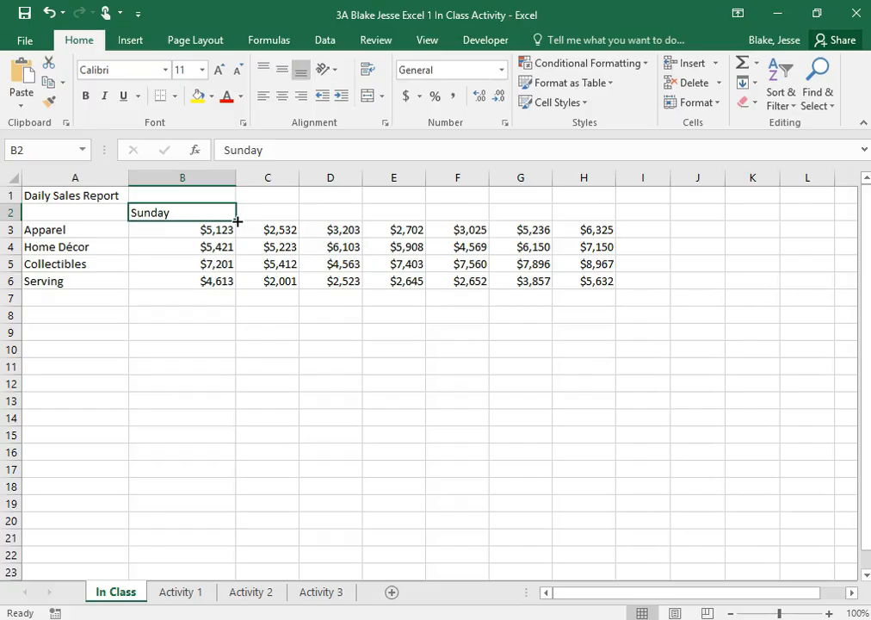
drag(238, 221, 606, 223)
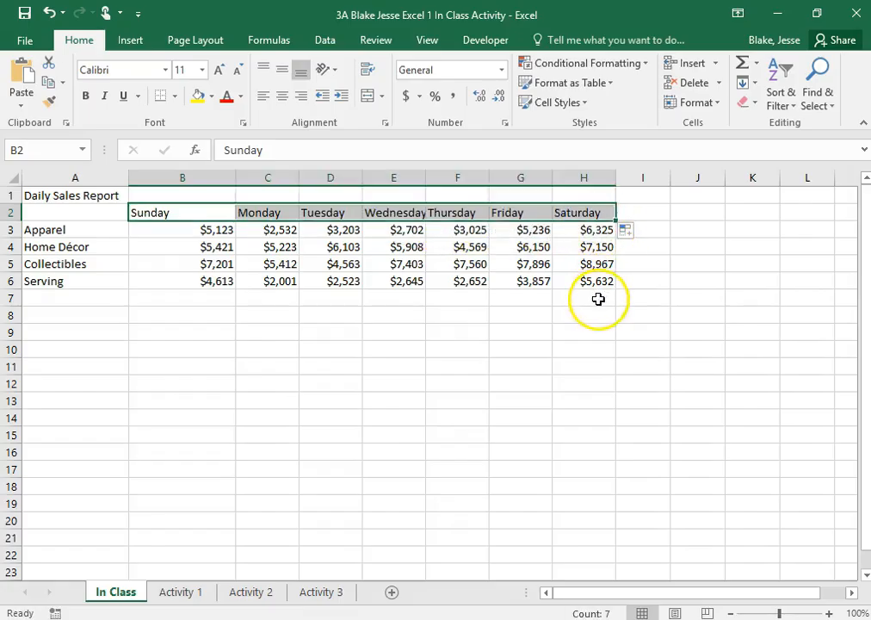
click(525, 344)
click(186, 208)
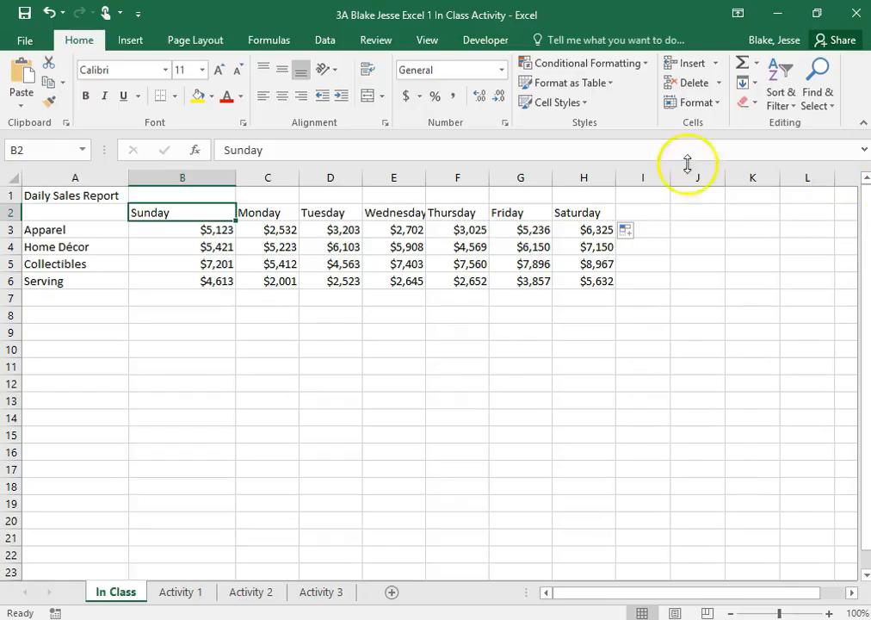
- Undo the weekday fill across row 2 and select the Sunday heading in B2 again
click(49, 17)
click(269, 449)
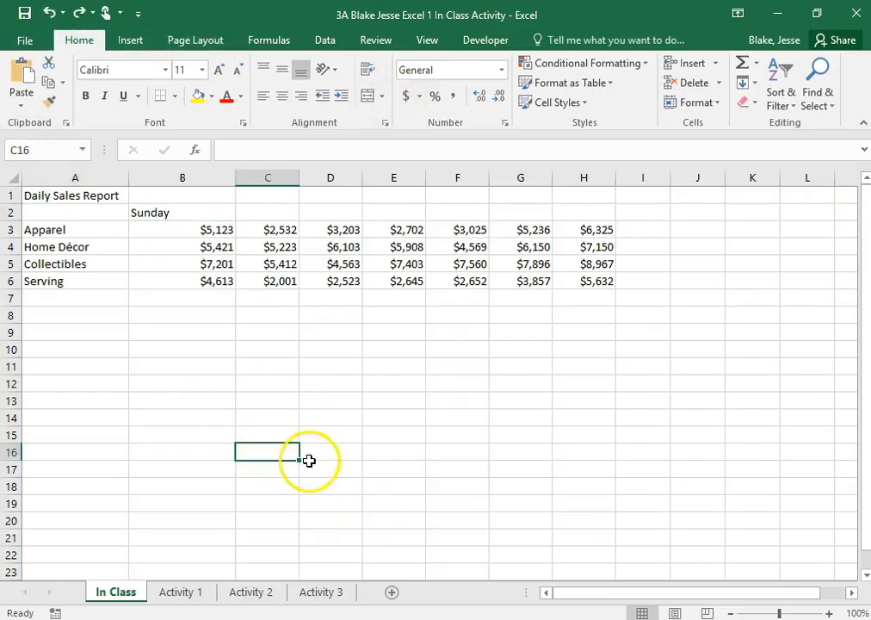
click(192, 213)
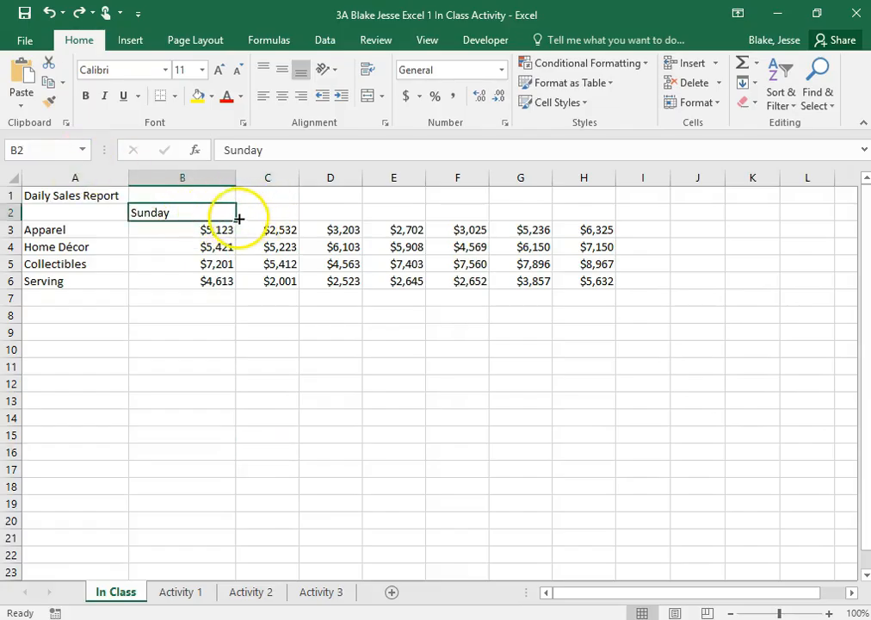
- Fill the weekday headings in row 2 again, from Sunday in B2 through Saturday in H2
drag(239, 221, 606, 209)
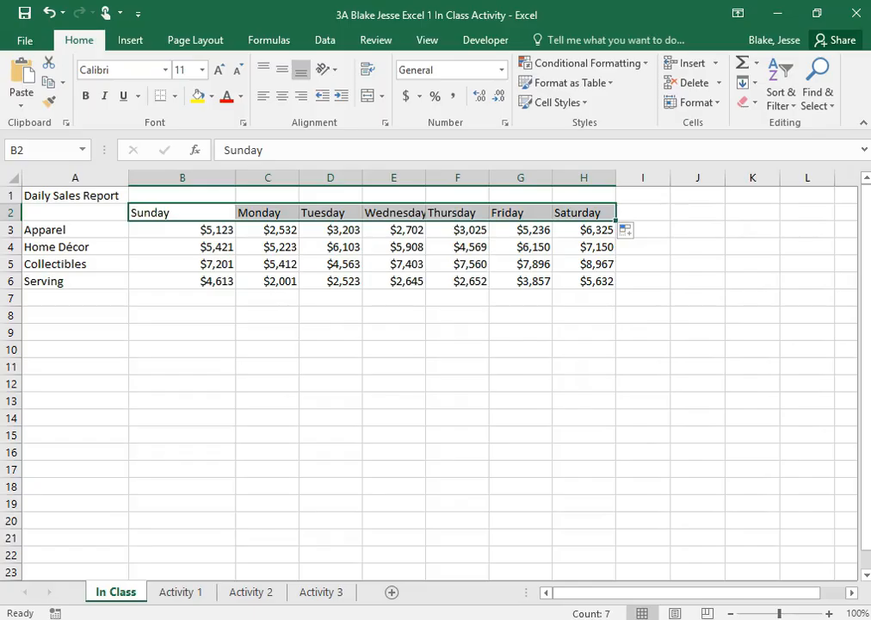
click(214, 265)
- Move the Sunday heading and its sales figures from B2:B6 to I2:I6, directly after the Saturday column
click(150, 212)
drag(150, 212, 195, 276)
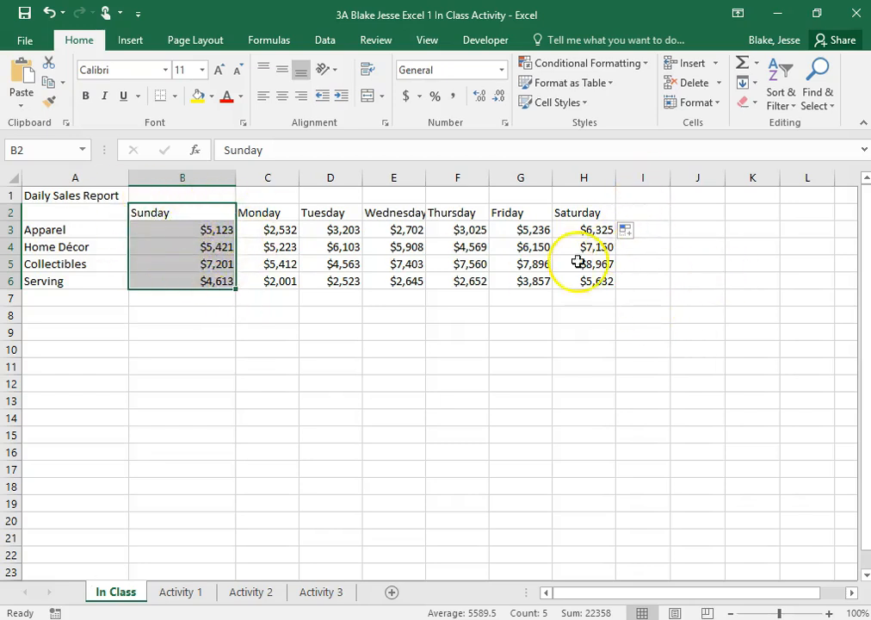
drag(184, 212, 226, 288)
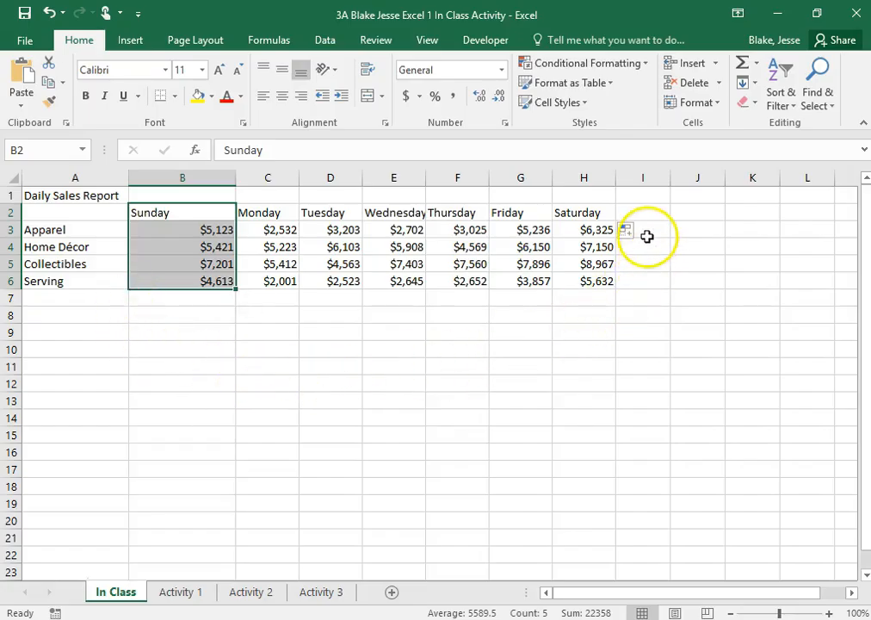
drag(171, 203, 650, 210)
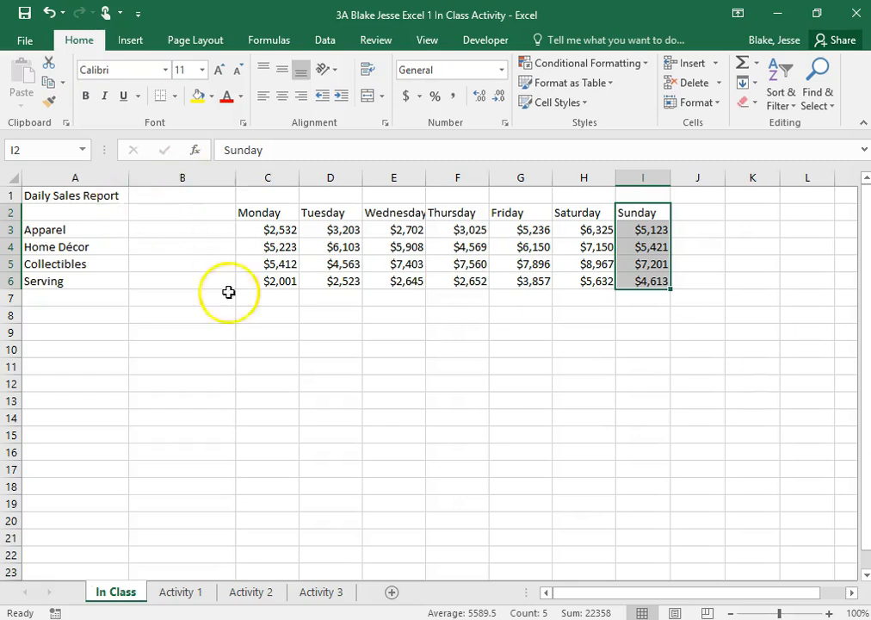
- Delete the empty column B between the category names and the Monday figures
right_click(190, 179)
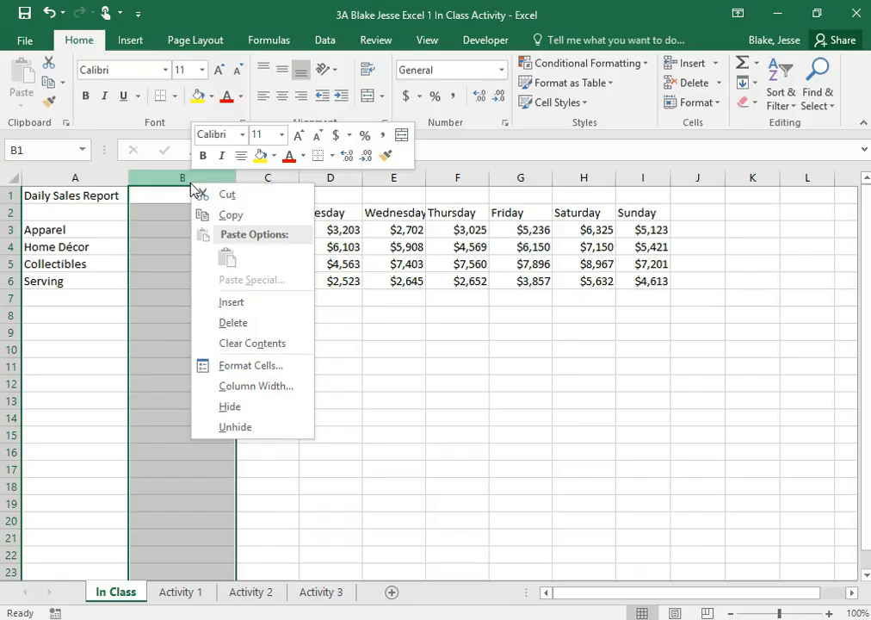
click(239, 322)
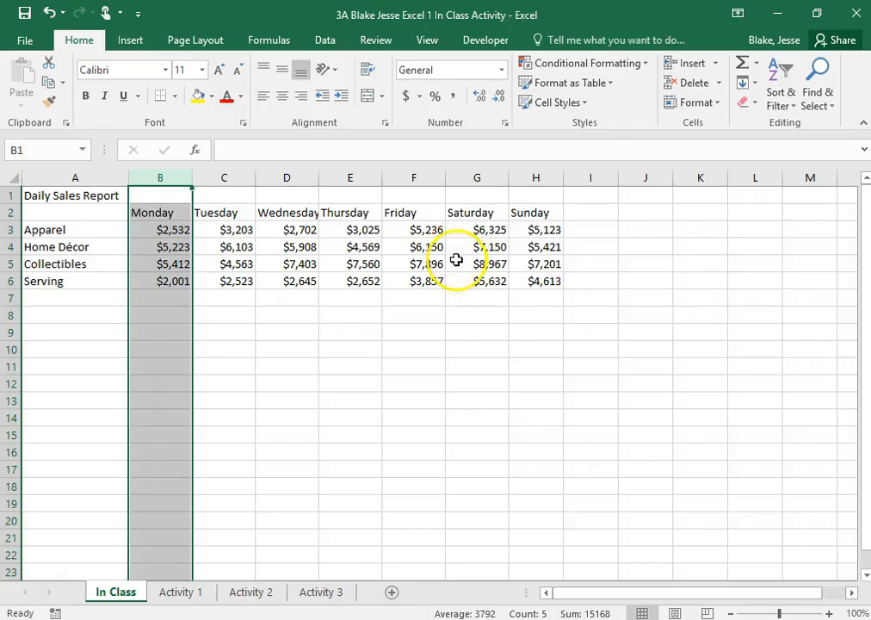
click(714, 319)
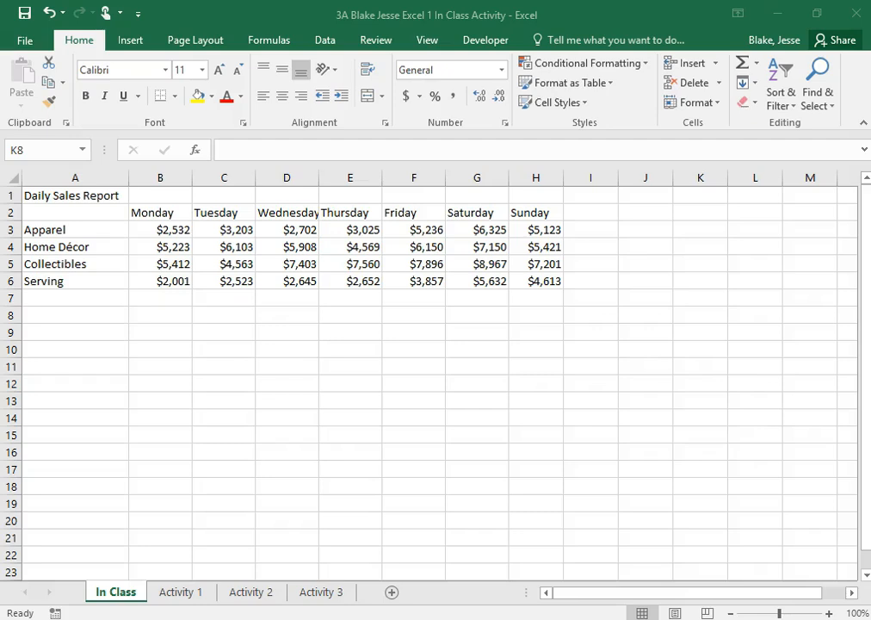
- Set the width of columns A through H to 11
click(65, 177)
click(66, 178)
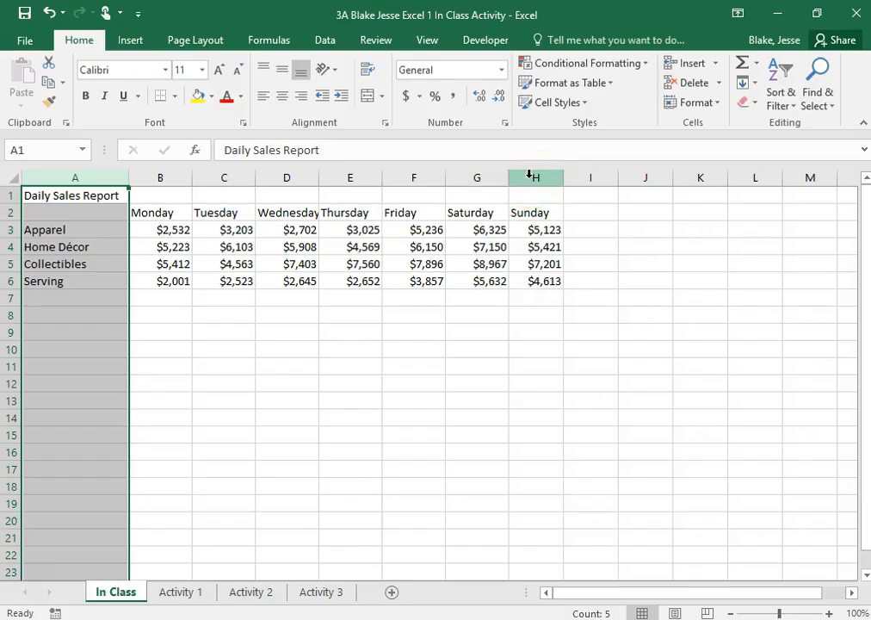
click(296, 384)
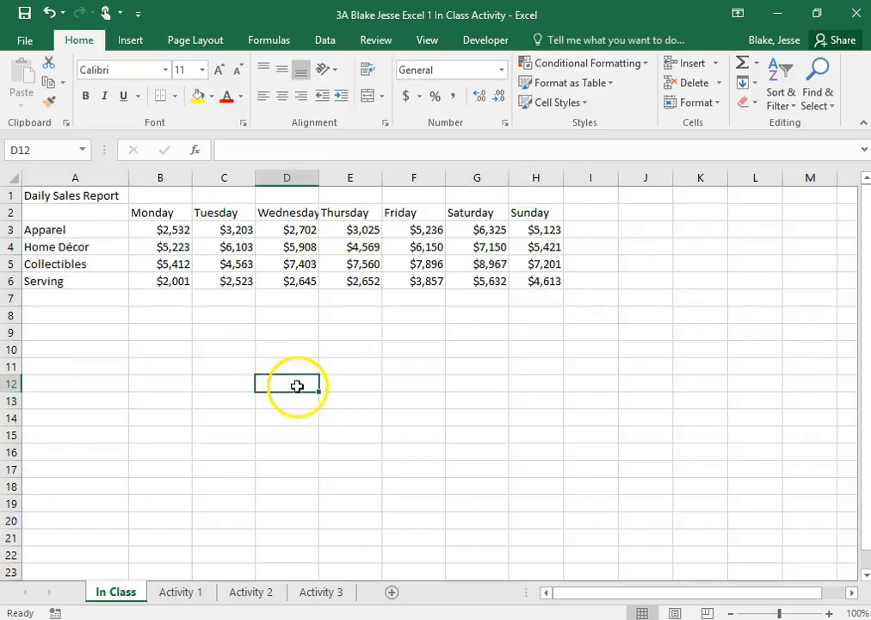
click(114, 176)
drag(114, 177, 535, 173)
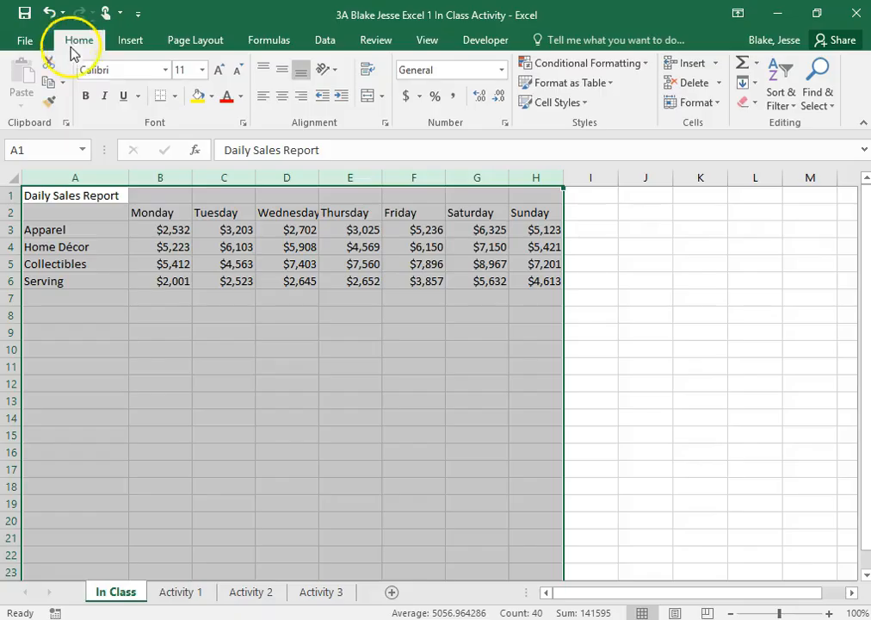
click(716, 109)
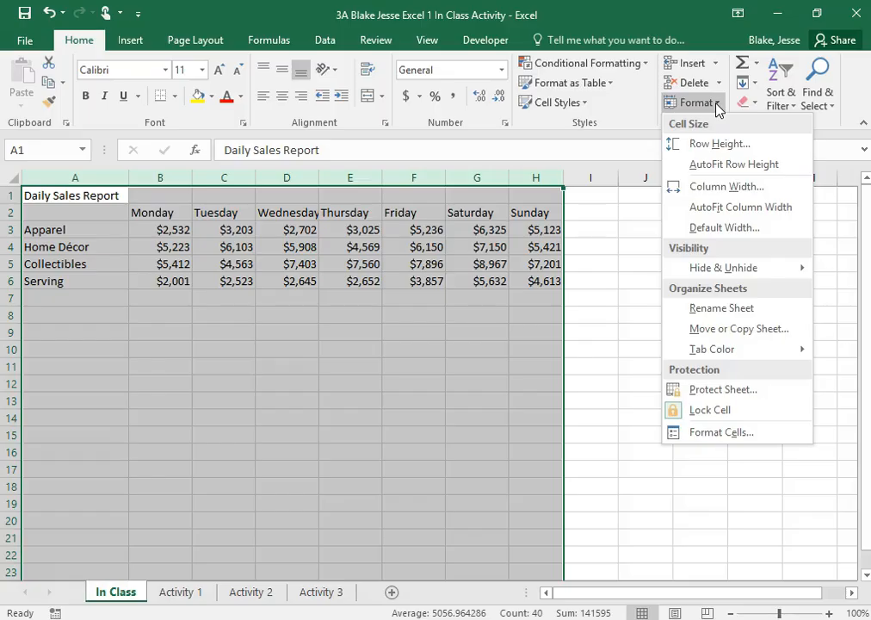
click(741, 186)
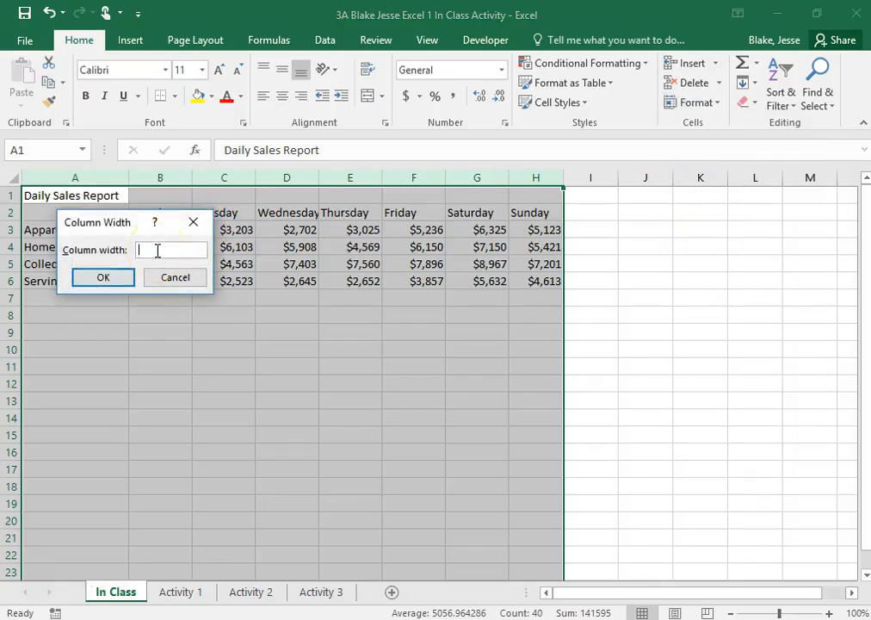
text(11)
click(102, 278)
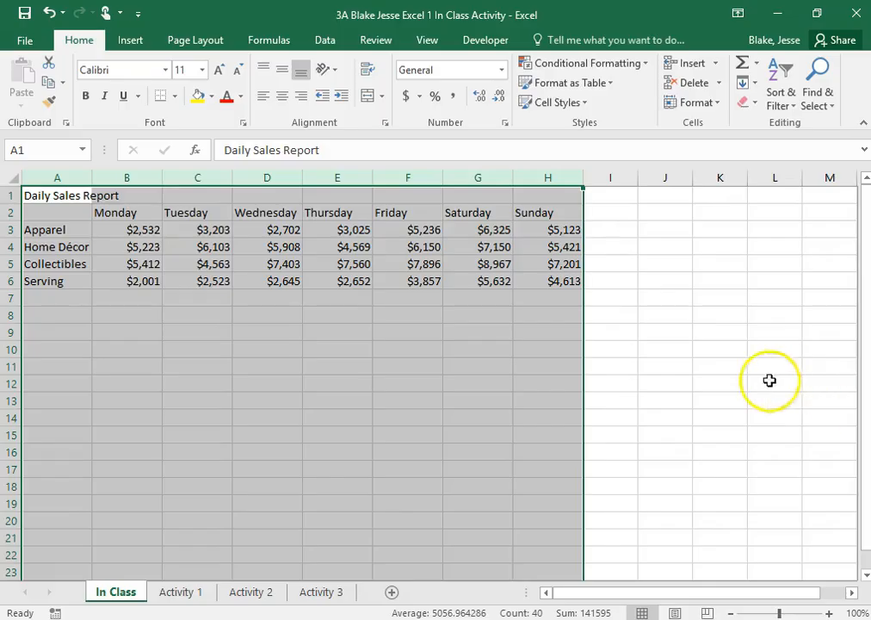
- Merge and center the Daily Sales Report title across A1:H1
click(665, 366)
click(68, 196)
drag(69, 196, 558, 206)
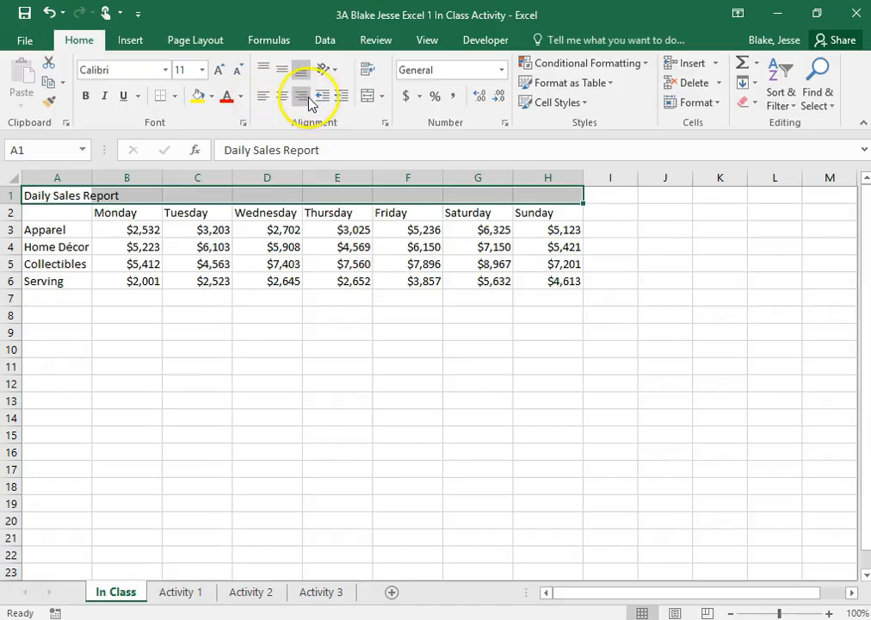
click(381, 99)
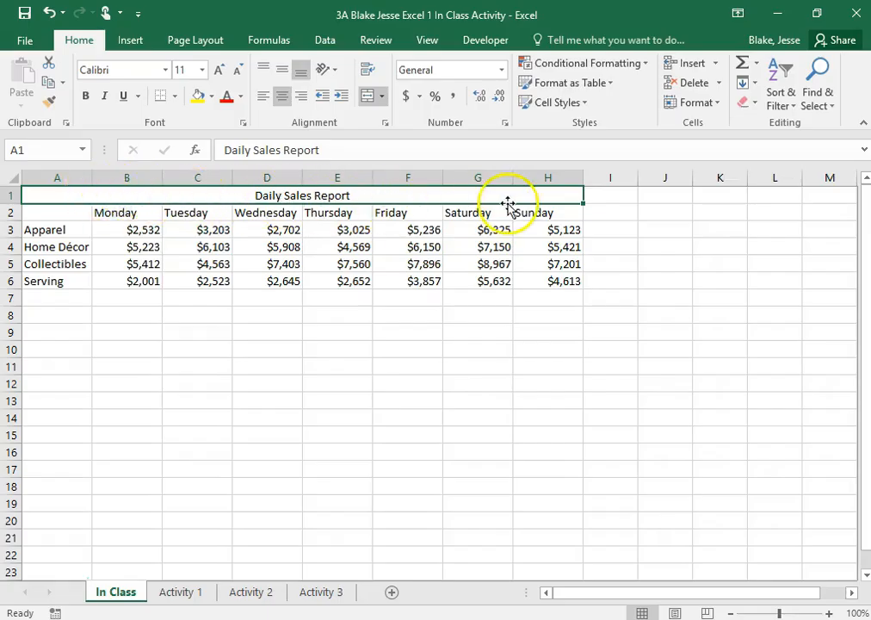
click(672, 244)
click(451, 193)
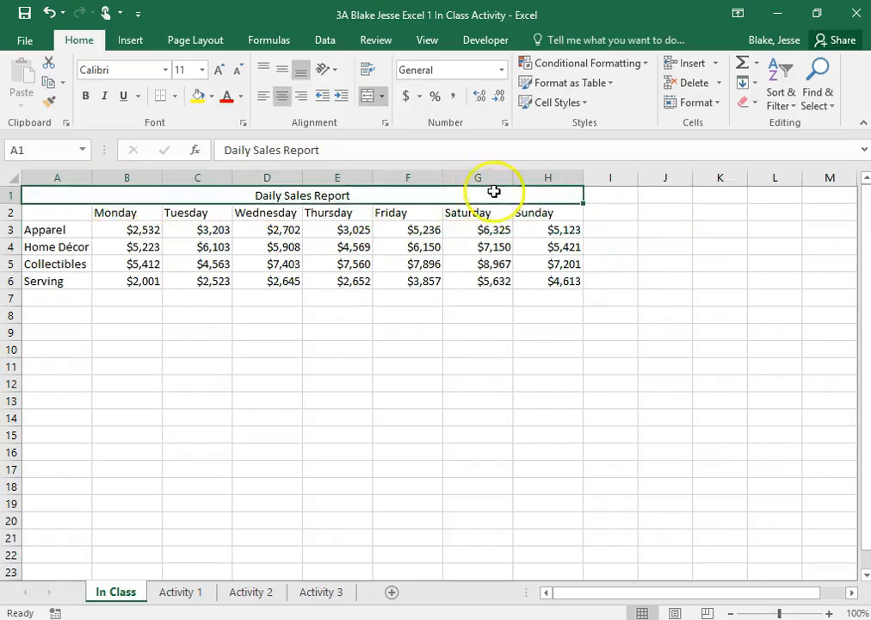
click(665, 281)
click(51, 194)
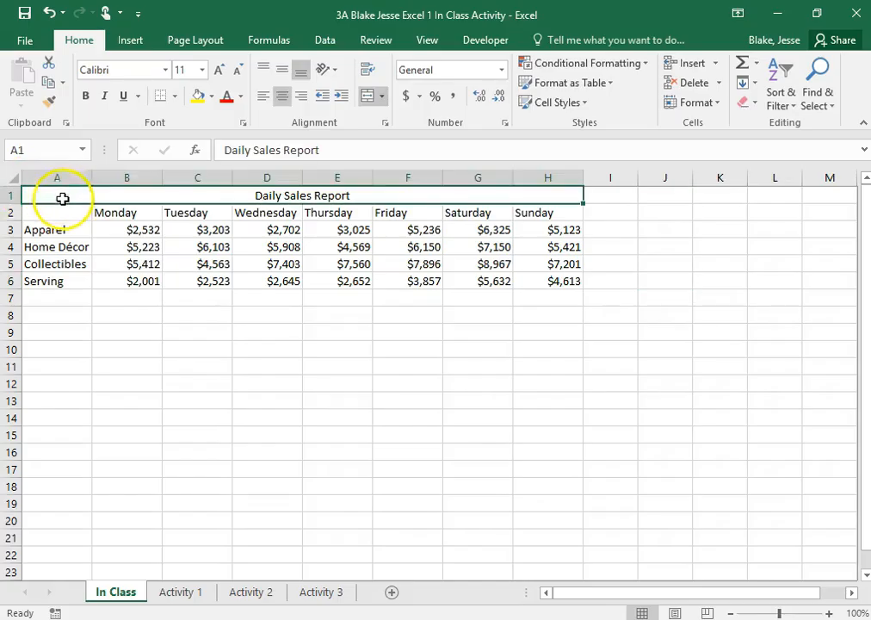
click(616, 198)
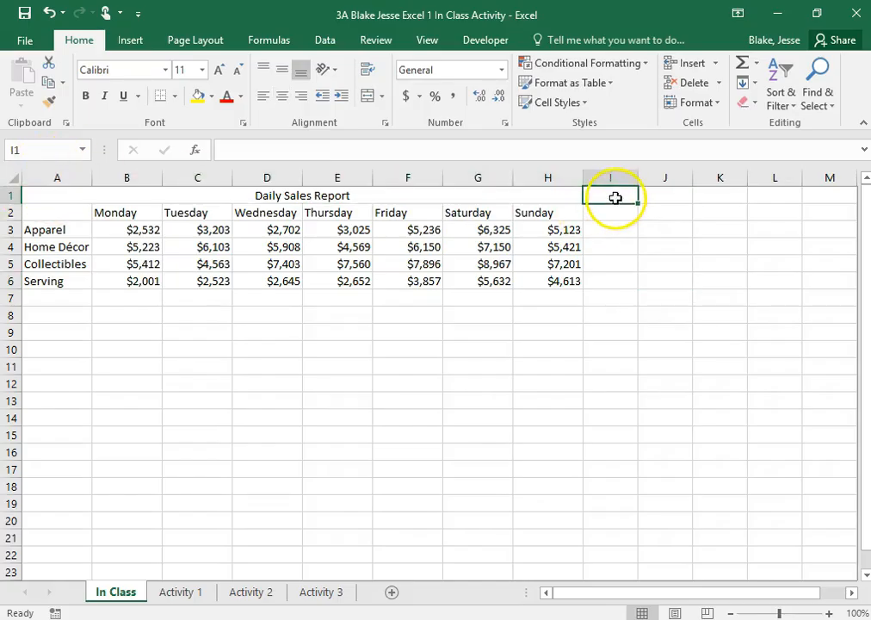
- Fill the merged Daily Sales Report title cell with the standard red color
click(385, 194)
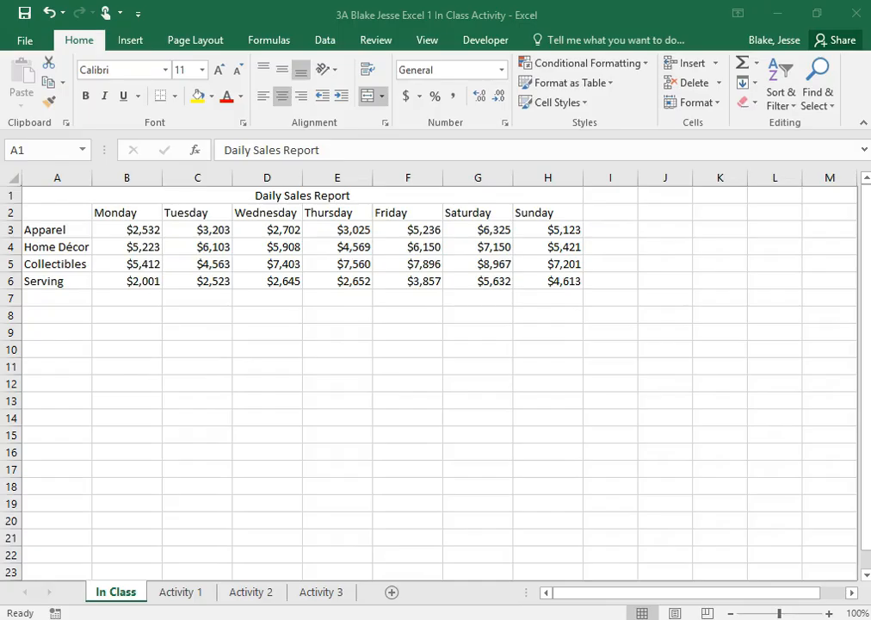
click(282, 194)
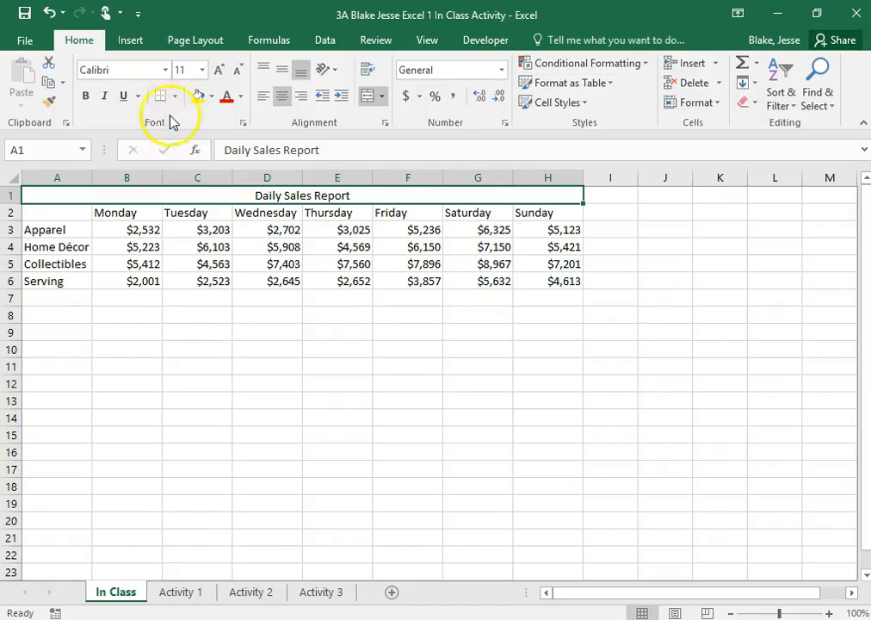
click(212, 101)
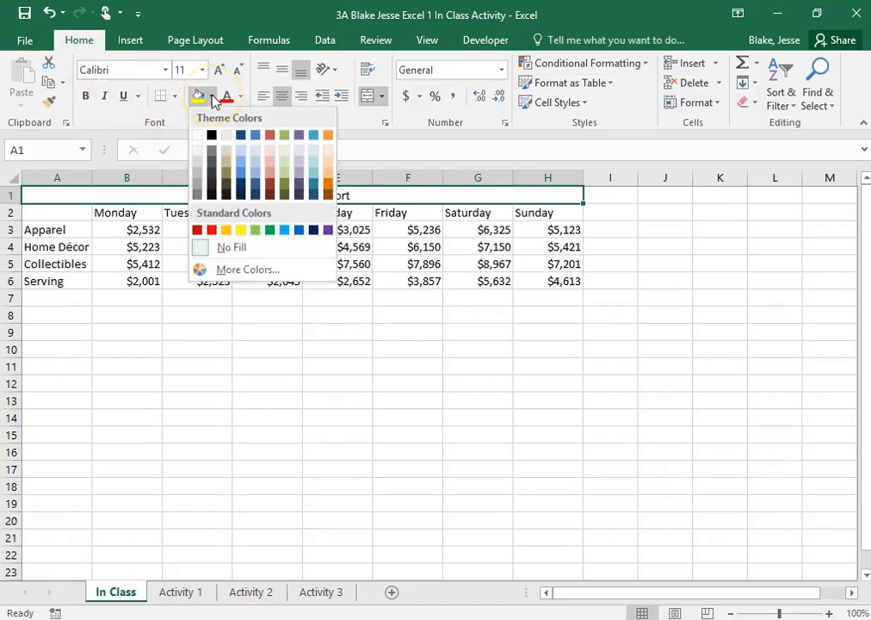
click(238, 96)
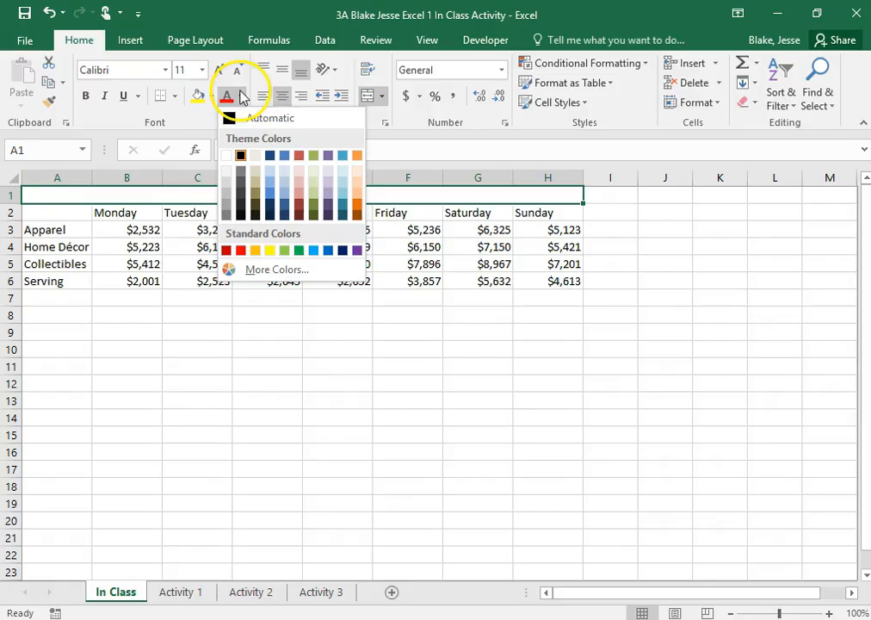
click(213, 101)
click(213, 101)
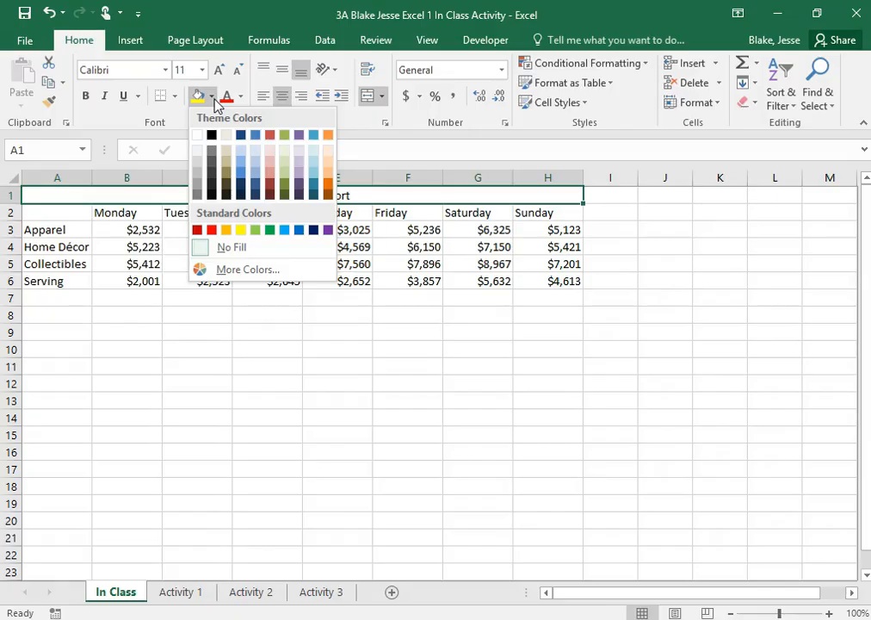
click(212, 230)
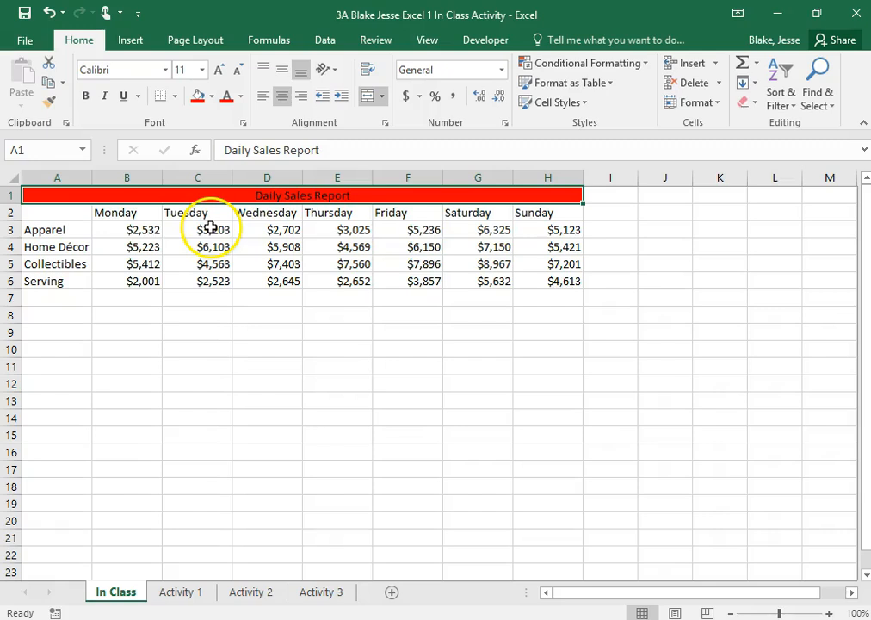
click(206, 211)
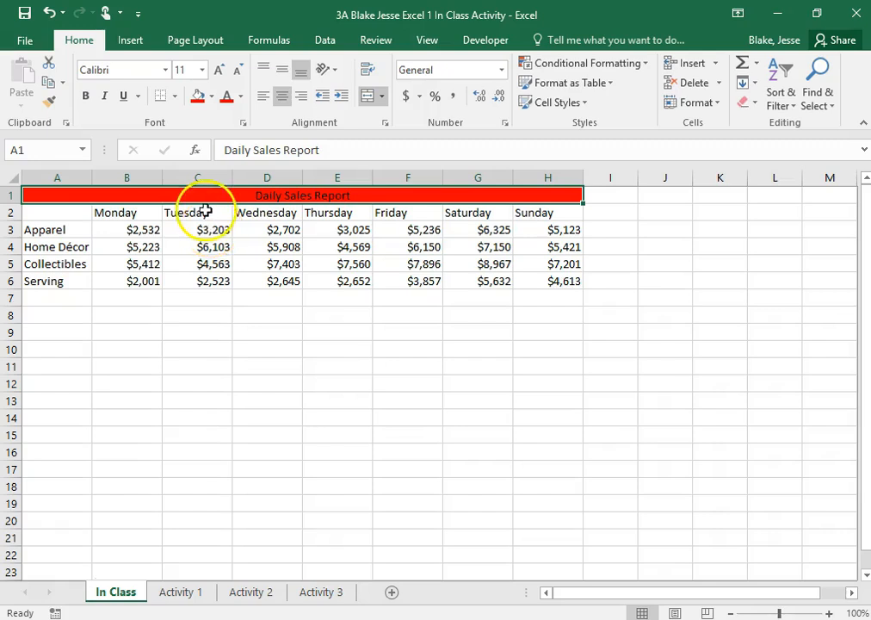
- Set the Daily Sales Report title to font size 18 and the Comic Sans MS font
click(203, 70)
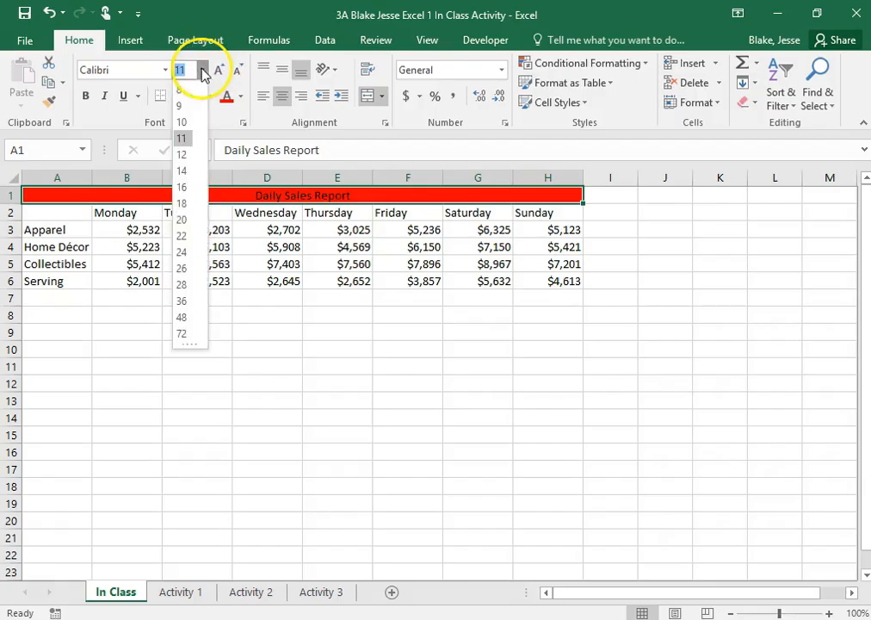
click(181, 204)
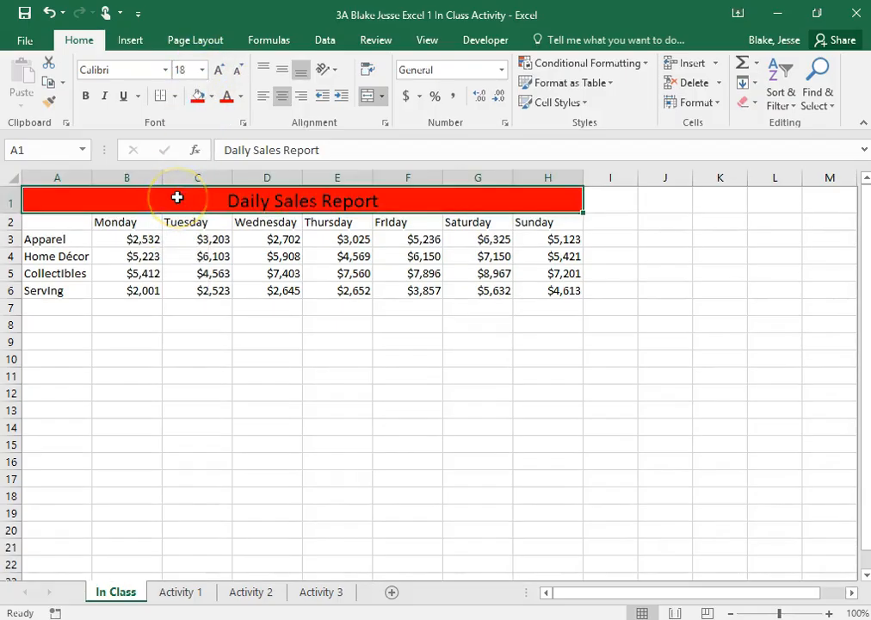
click(165, 69)
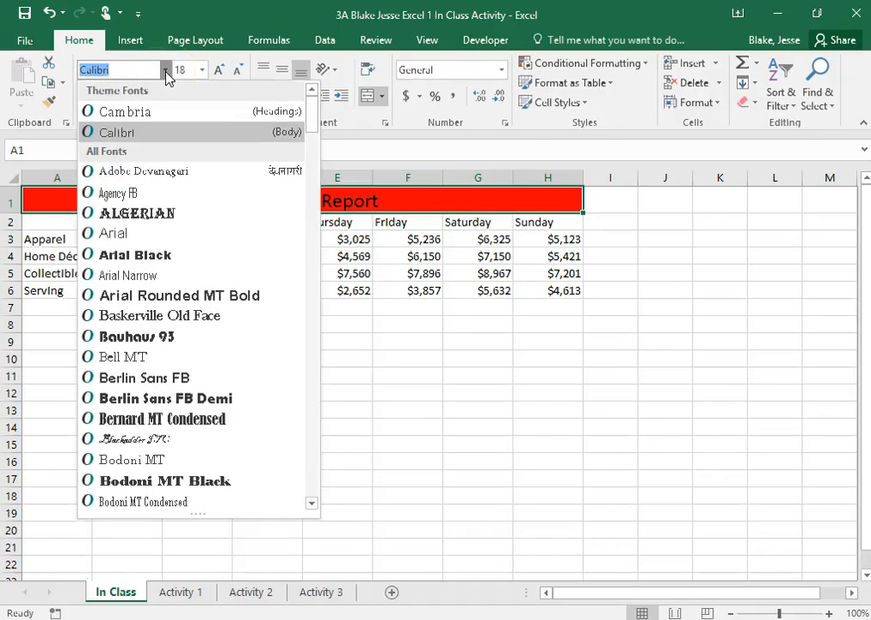
scroll(193, 319, down, 5)
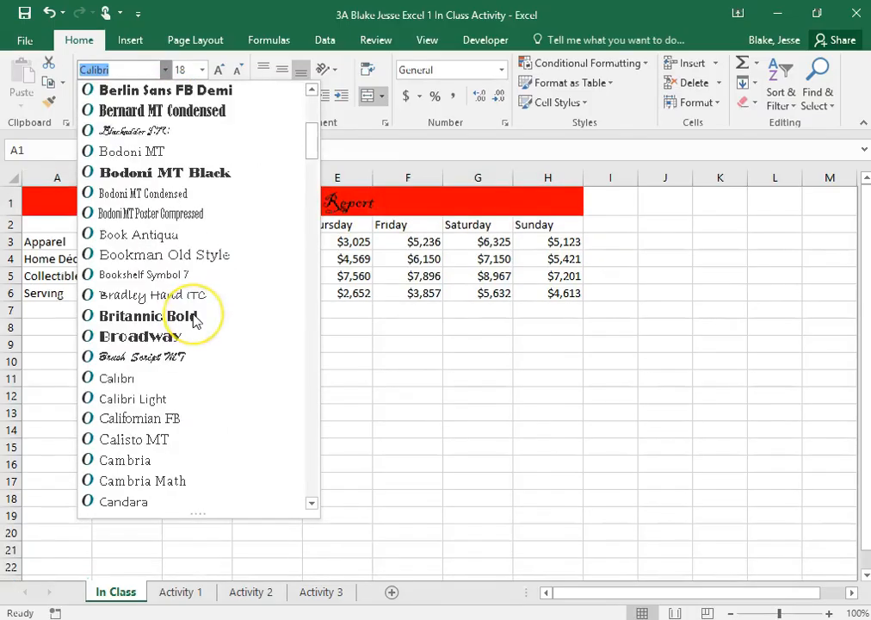
scroll(194, 320, down, 2)
scroll(155, 413, down, 3)
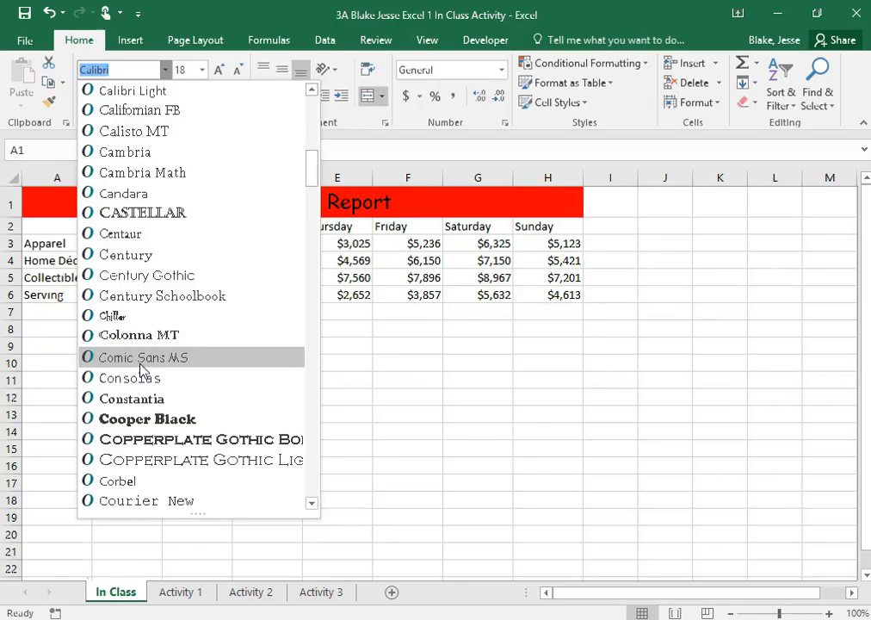
click(143, 358)
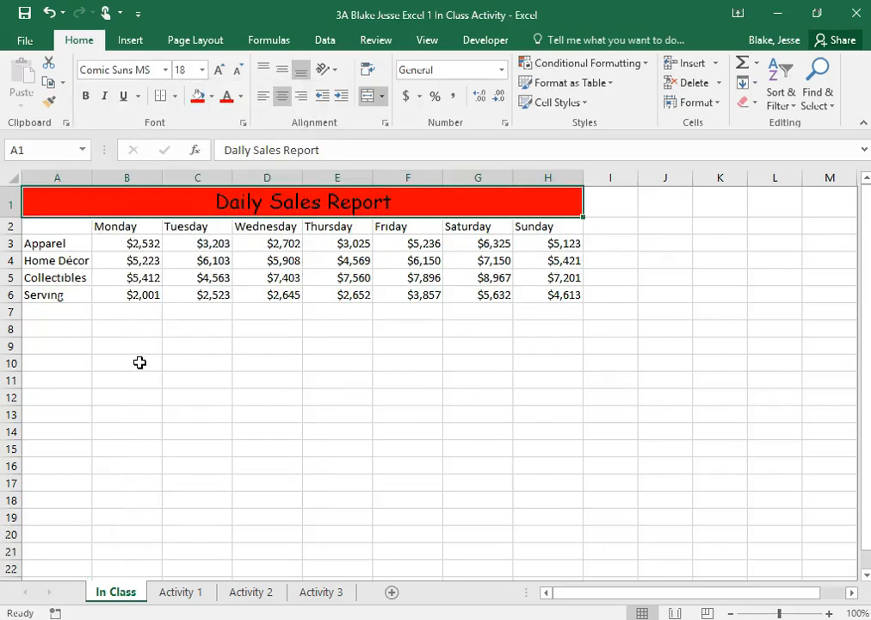
- Change the Daily Sales Report title text to white and make it bold
click(242, 97)
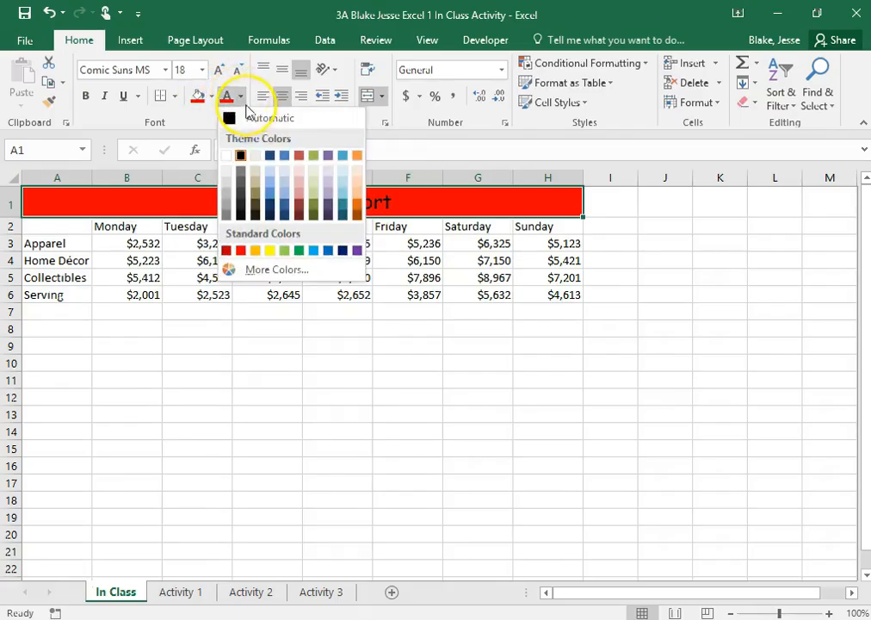
click(229, 156)
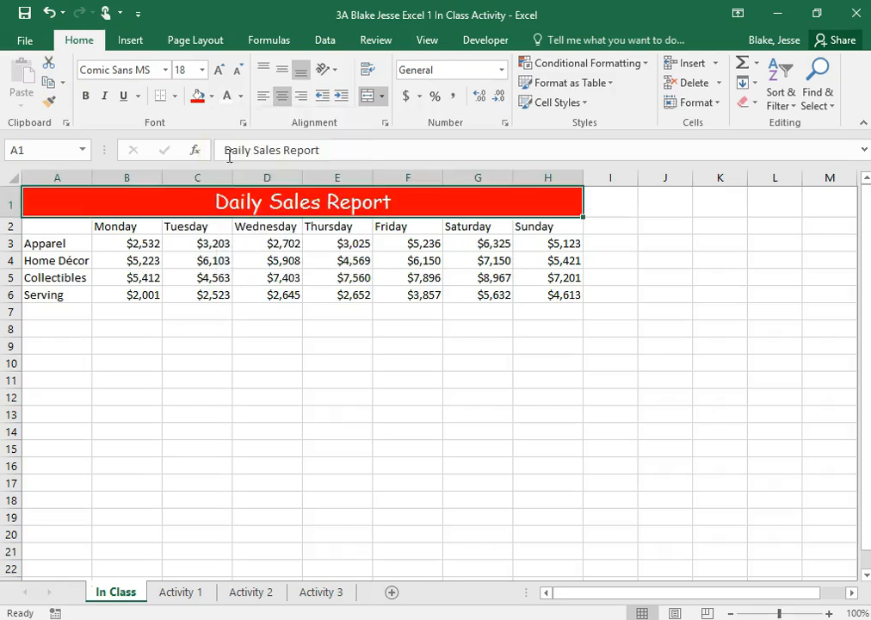
click(84, 101)
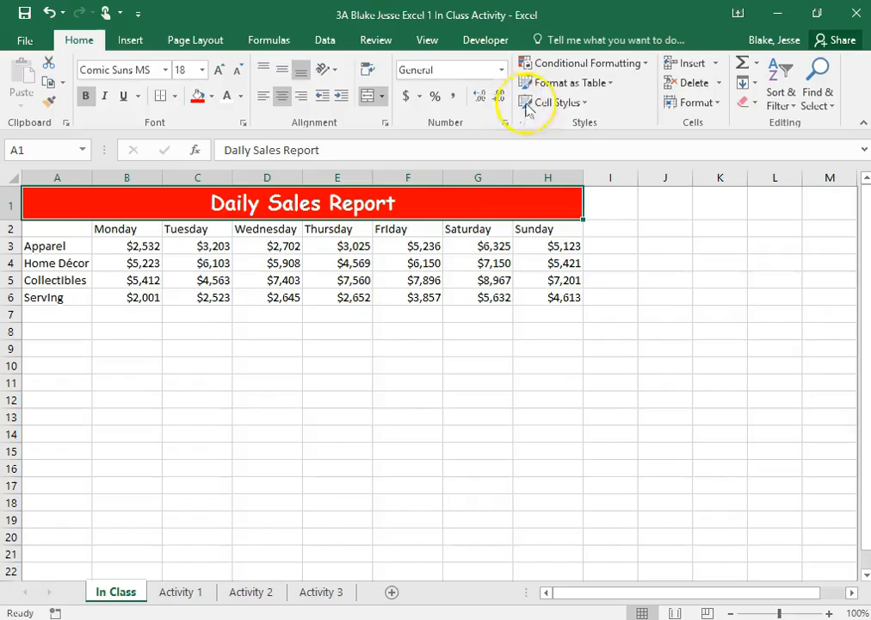
- Set the height of the Daily Sales Report title row to 65
click(719, 104)
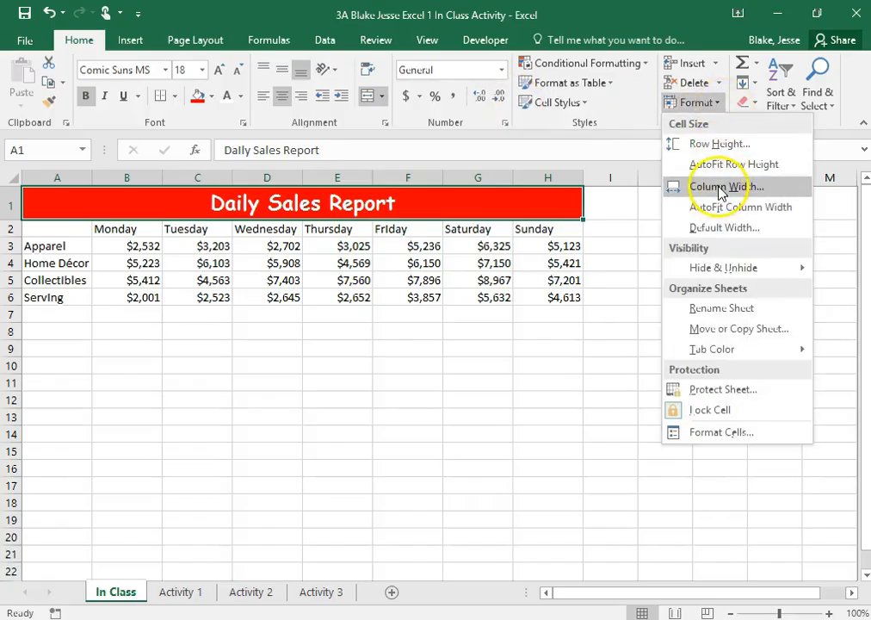
click(728, 143)
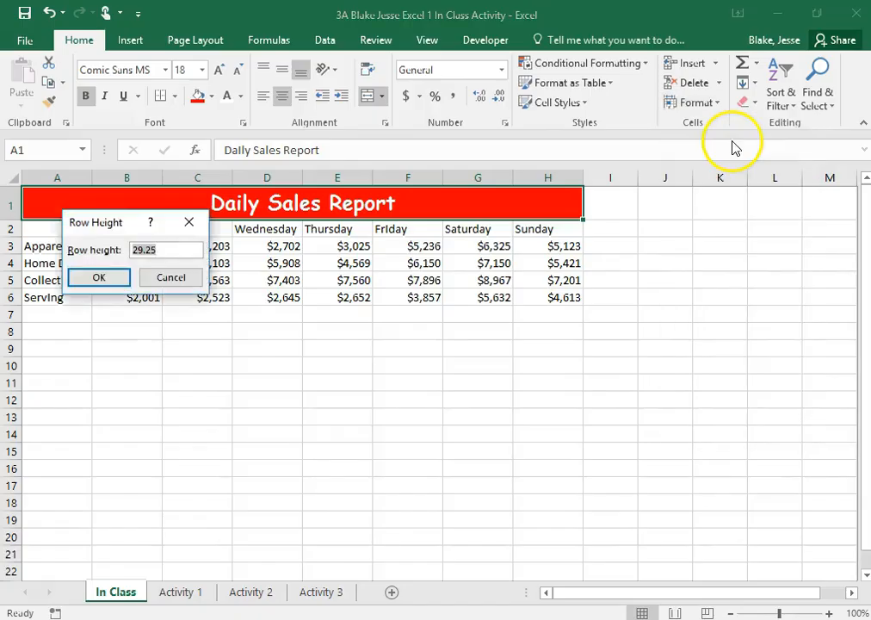
text(65)
click(97, 283)
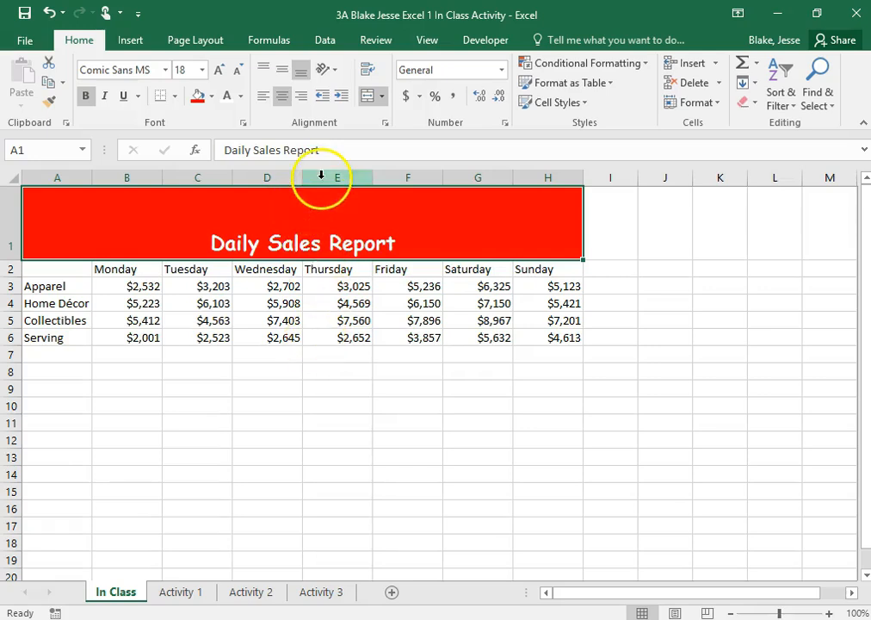
- Middle-align the Daily Sales Report title vertically within its merged cell
click(282, 74)
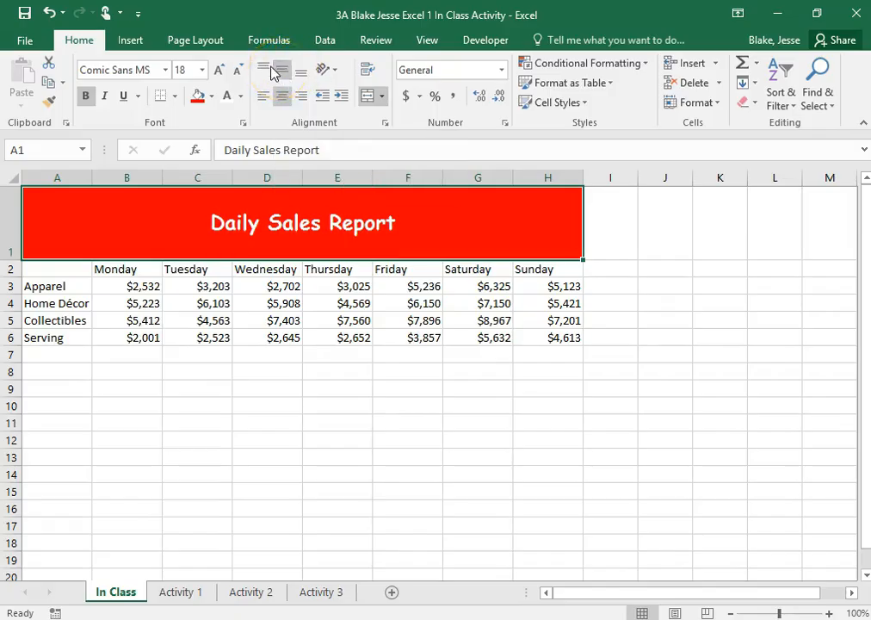
click(262, 69)
click(301, 71)
click(284, 76)
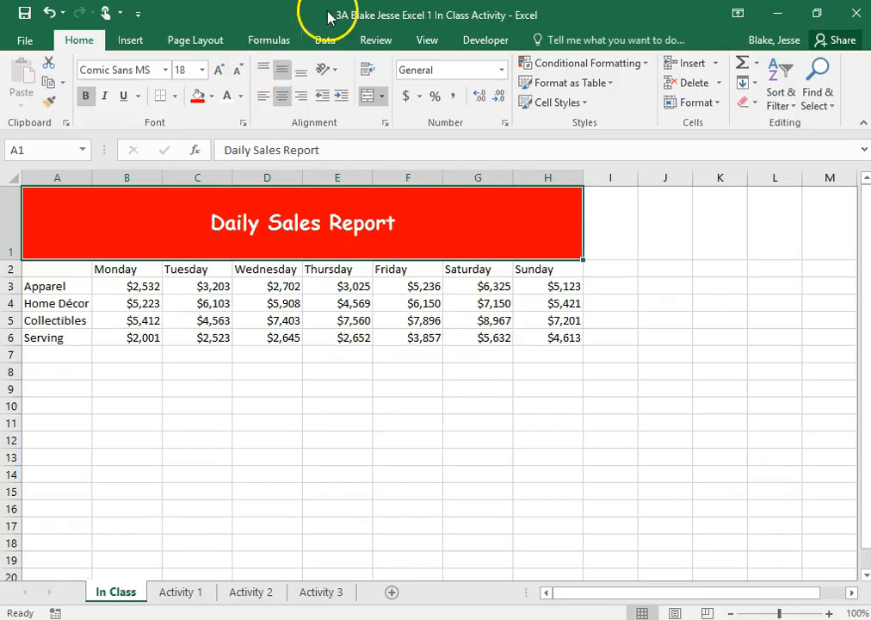
- Apply Thick Outside Borders to the merged Daily Sales Report title cell
click(176, 97)
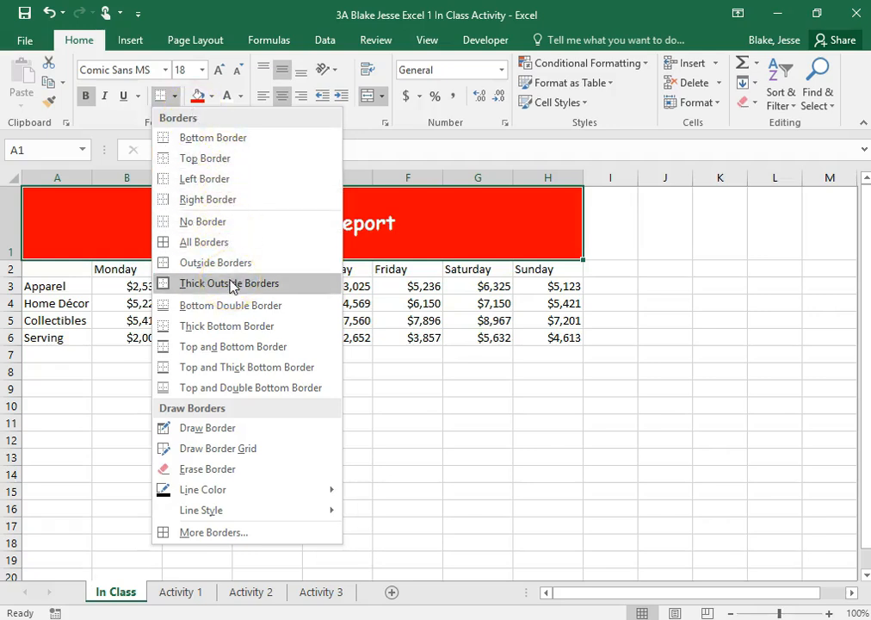
click(230, 283)
click(671, 249)
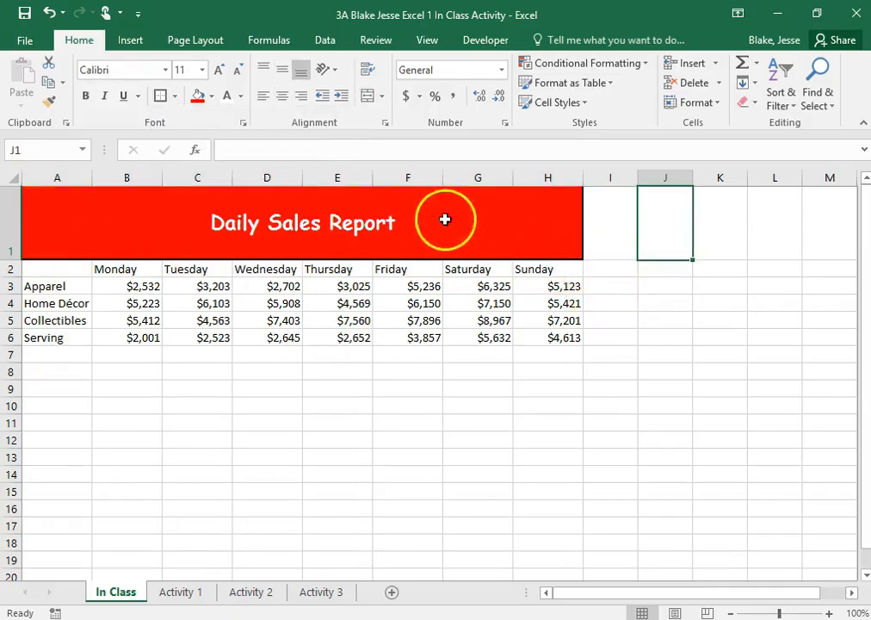
- Preview how the In Class sheet prints, return to the worksheet and save the workbook
click(31, 40)
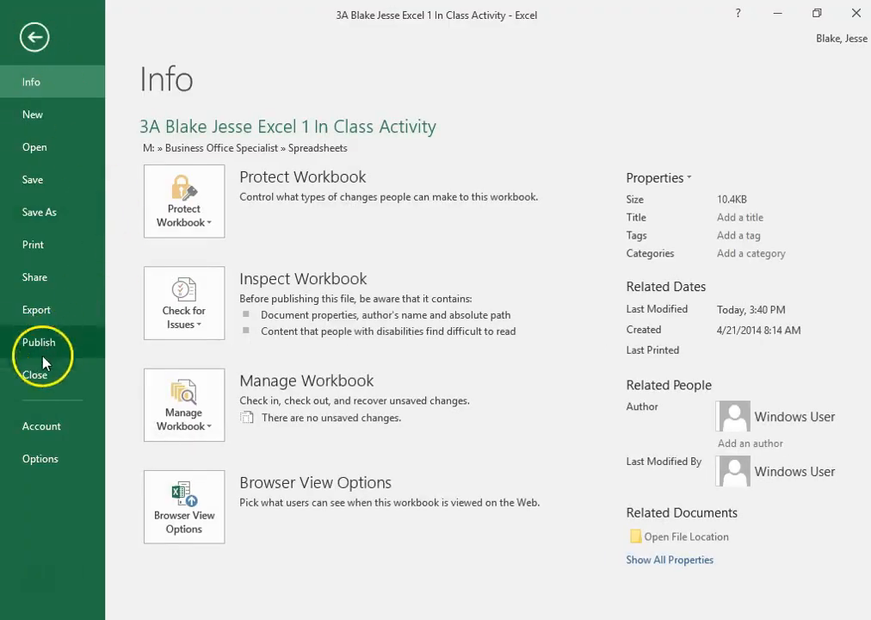
click(69, 248)
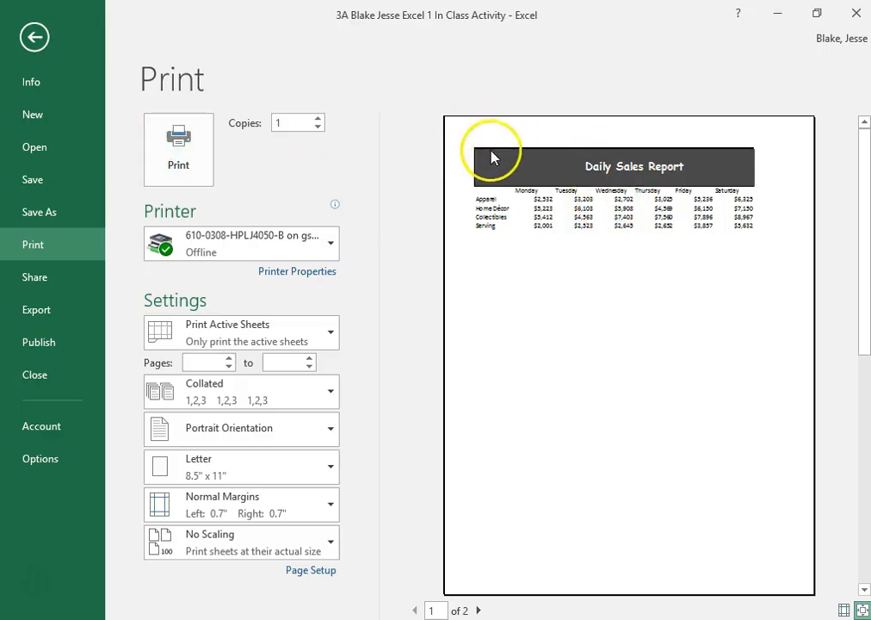
key(Escape)
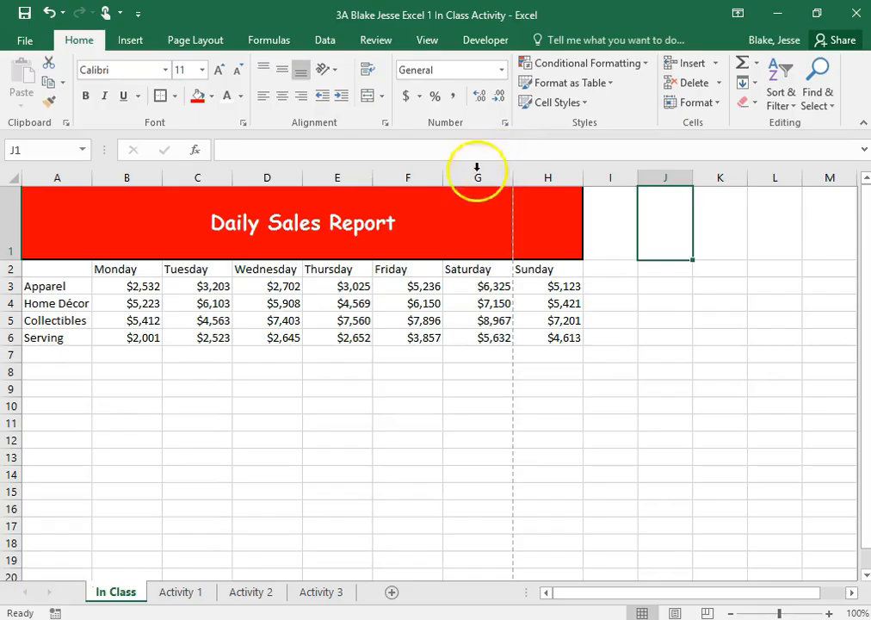
click(605, 376)
click(32, 12)
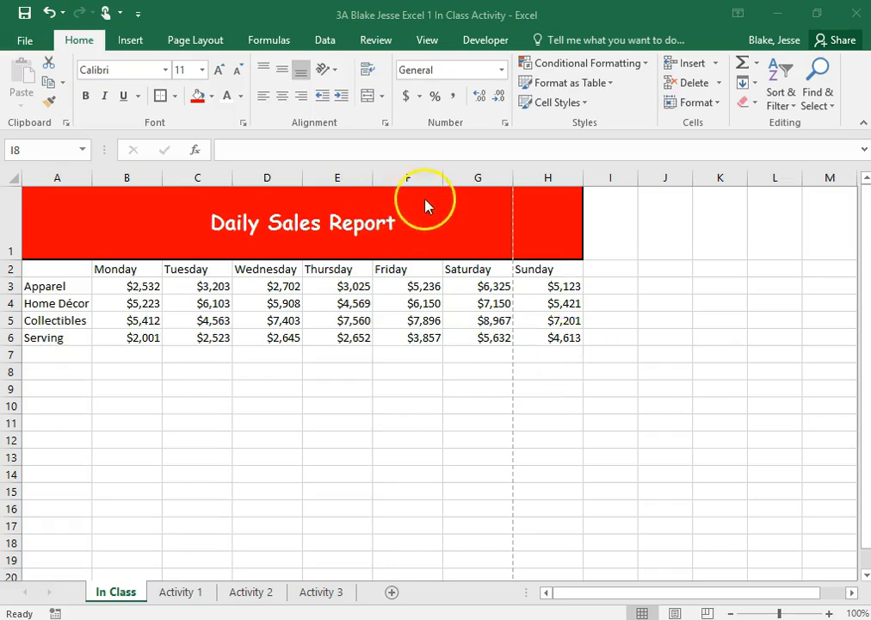
- Add a second line reading "April 5-11" below Daily Sales Report inside the merged title cell
click(379, 226)
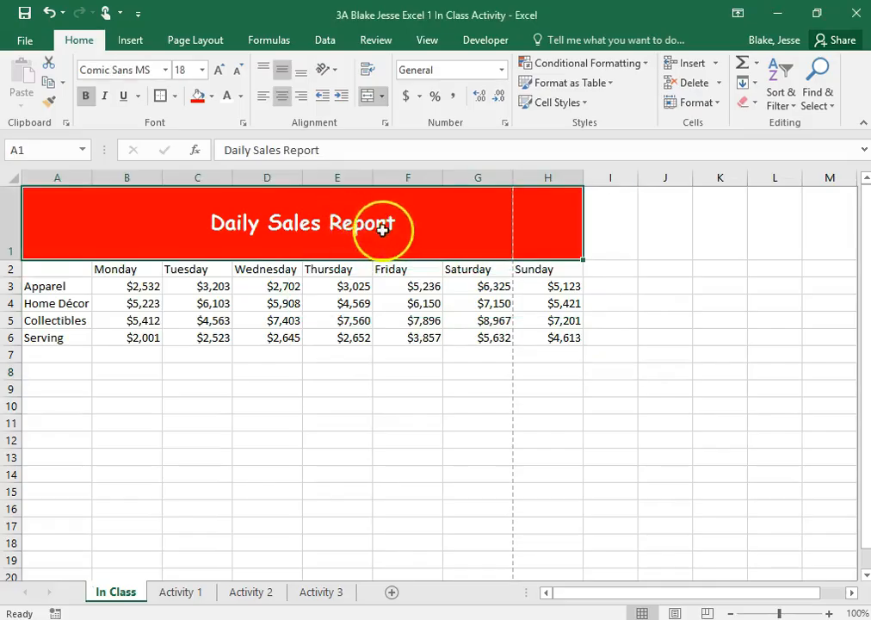
click(438, 239)
double_click(403, 228)
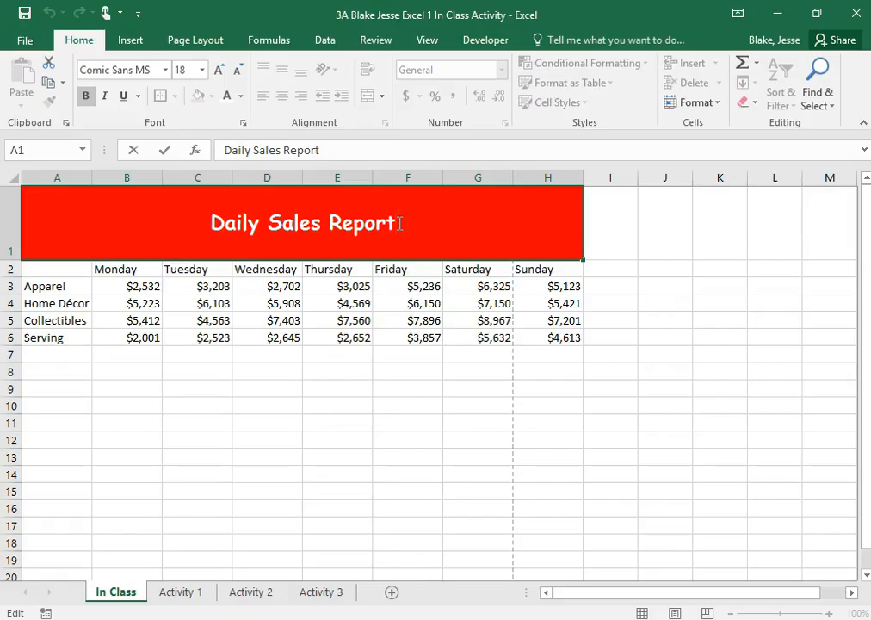
key(alt)
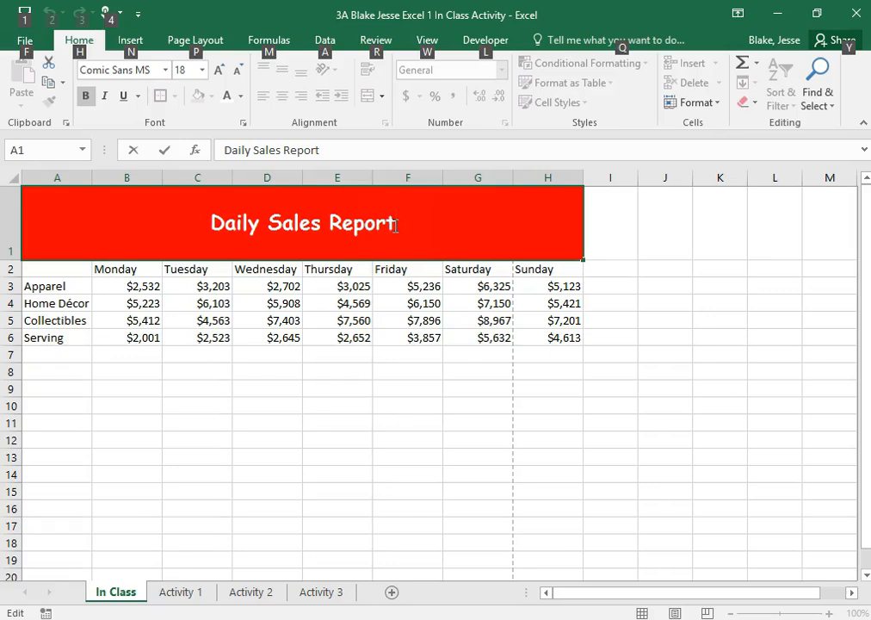
key(alt+Return)
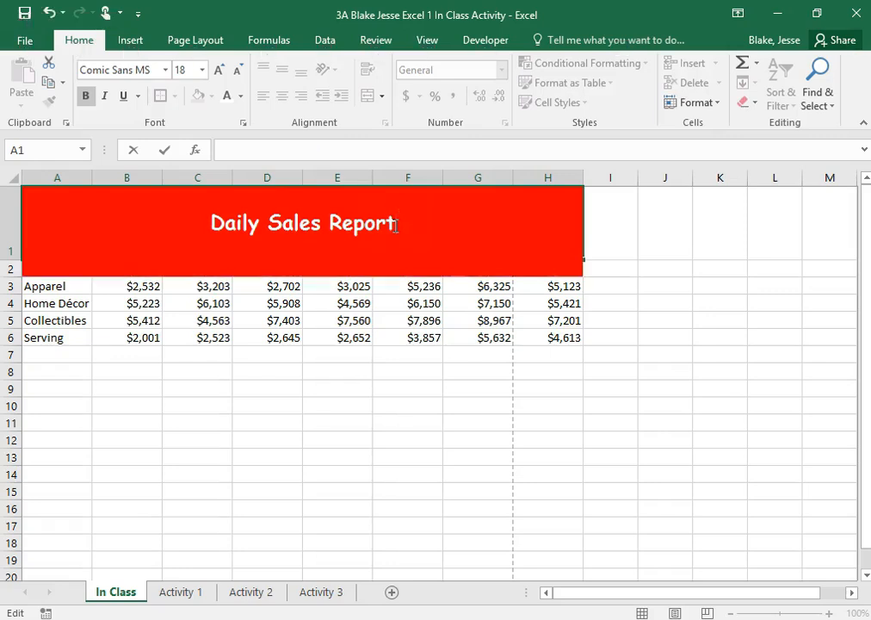
text(April )
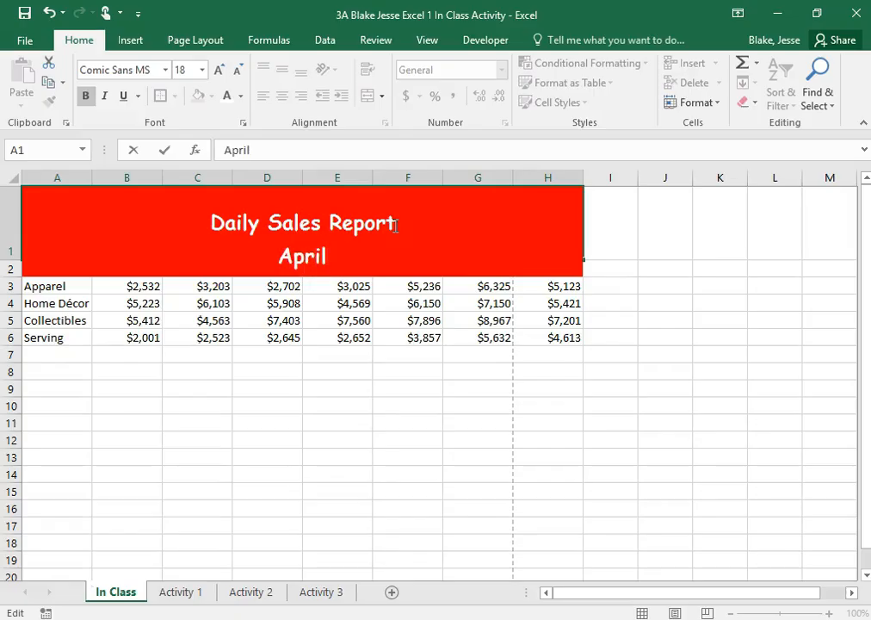
text(5-)
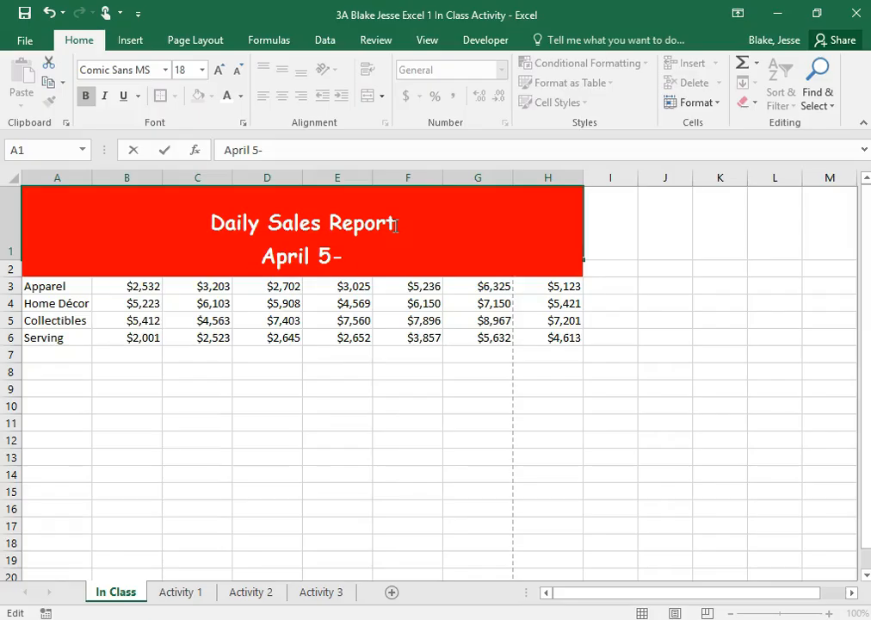
text(11)
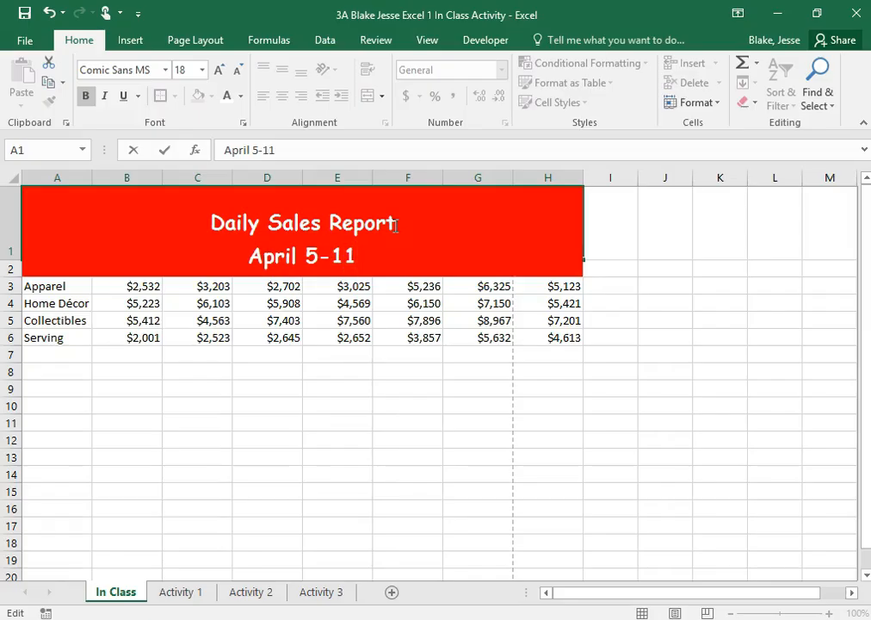
key(Return)
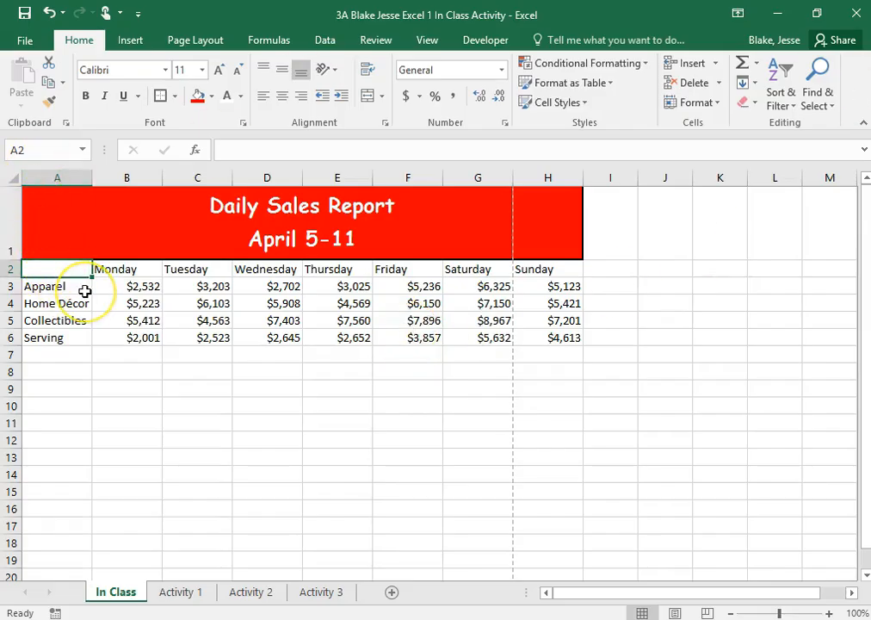
- Enter the heading "Items" in cell A2 above the product categories
text(Items)
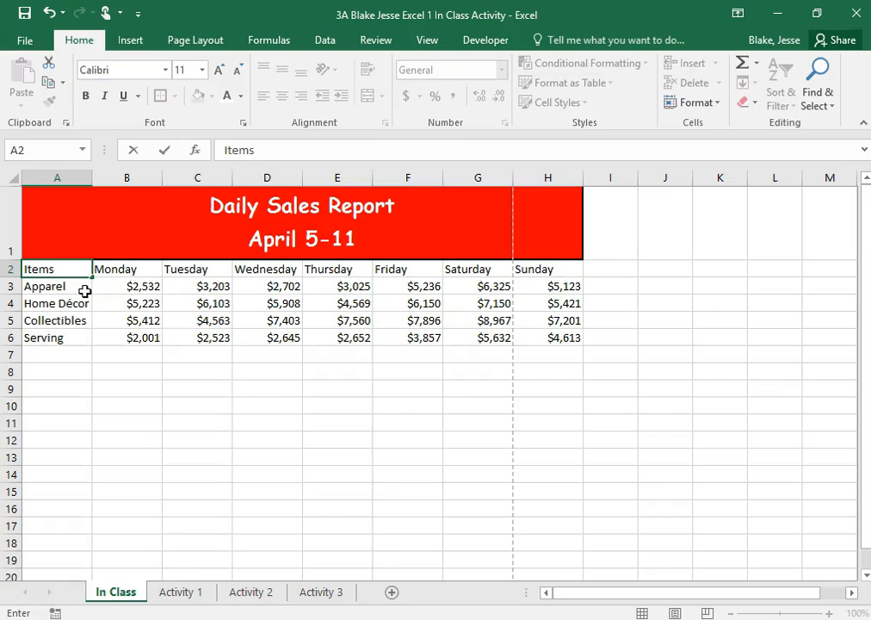
click(224, 440)
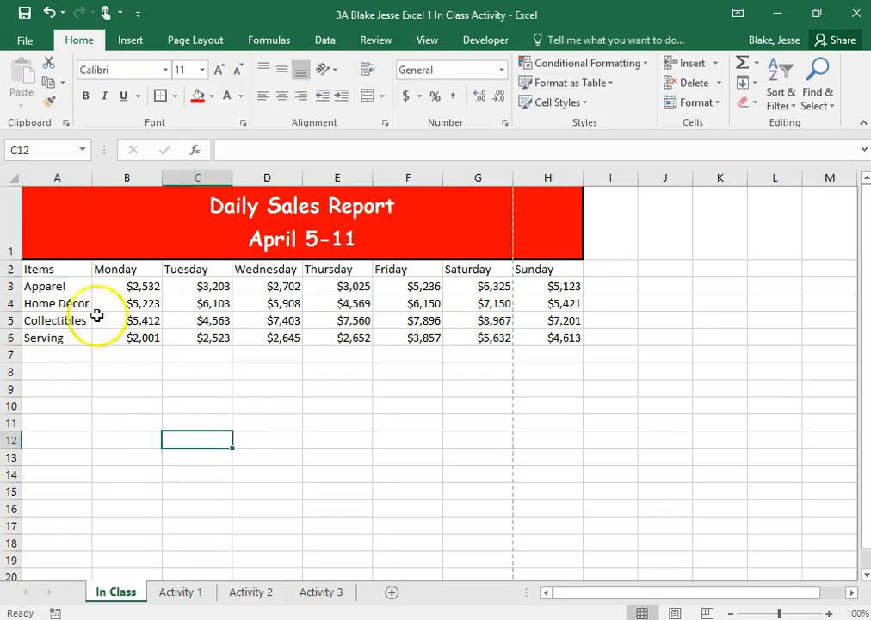
- Apply the Heading 3 cell style to A2:H2 and center those headings horizontally and vertically
drag(72, 270, 583, 275)
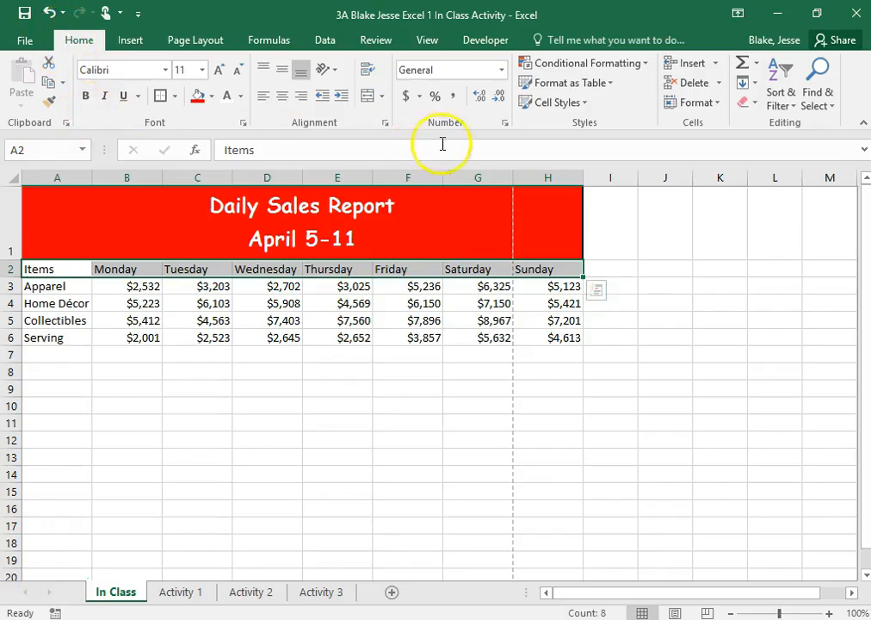
click(593, 103)
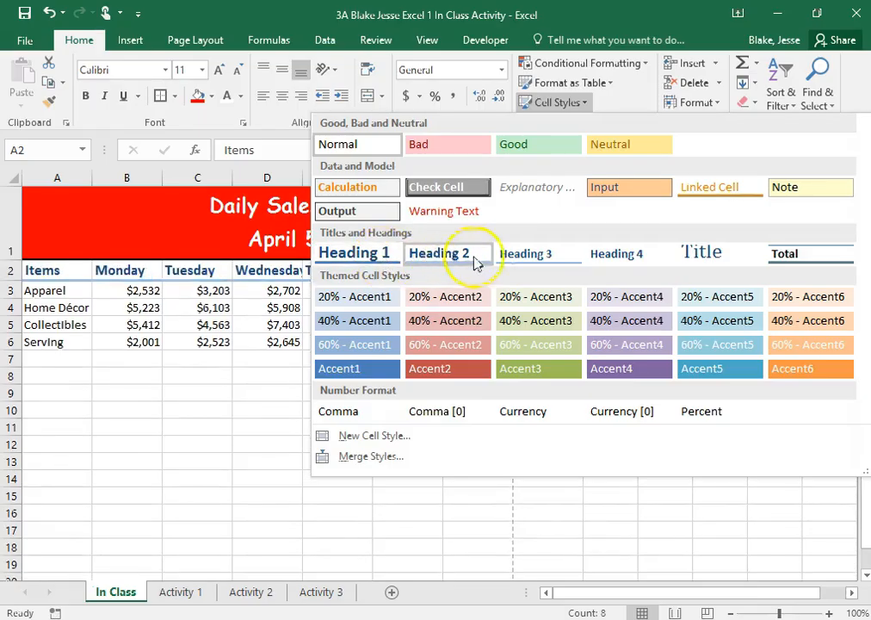
click(505, 255)
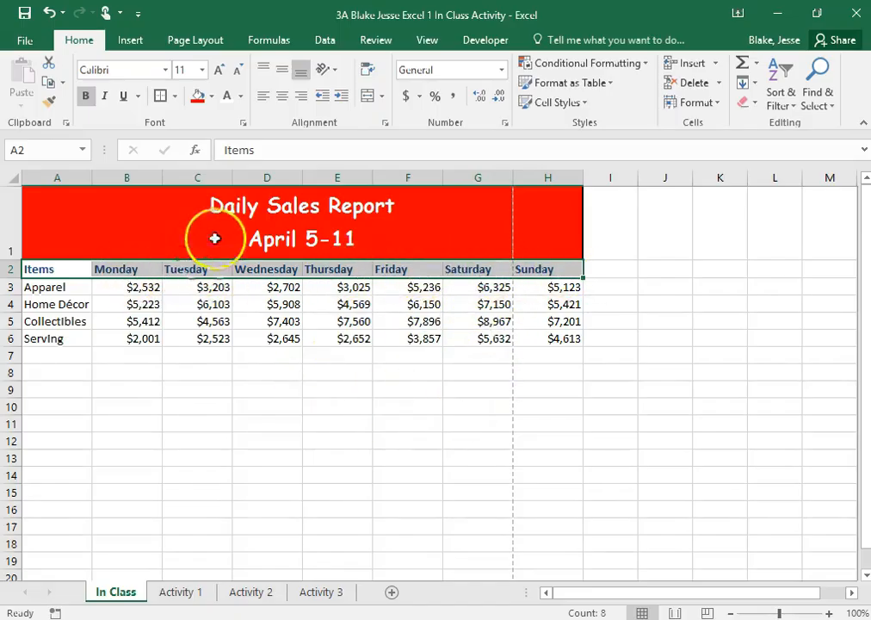
click(283, 96)
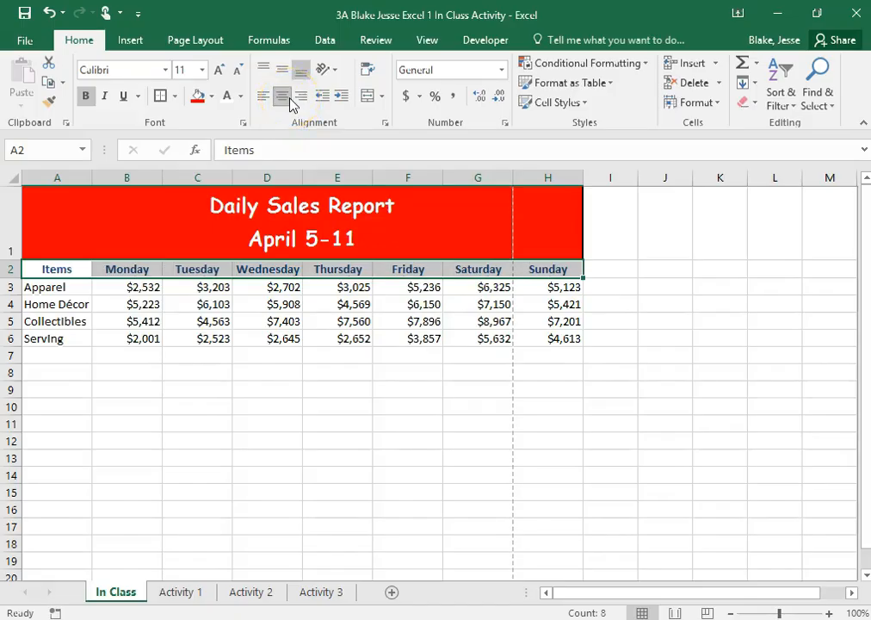
click(283, 71)
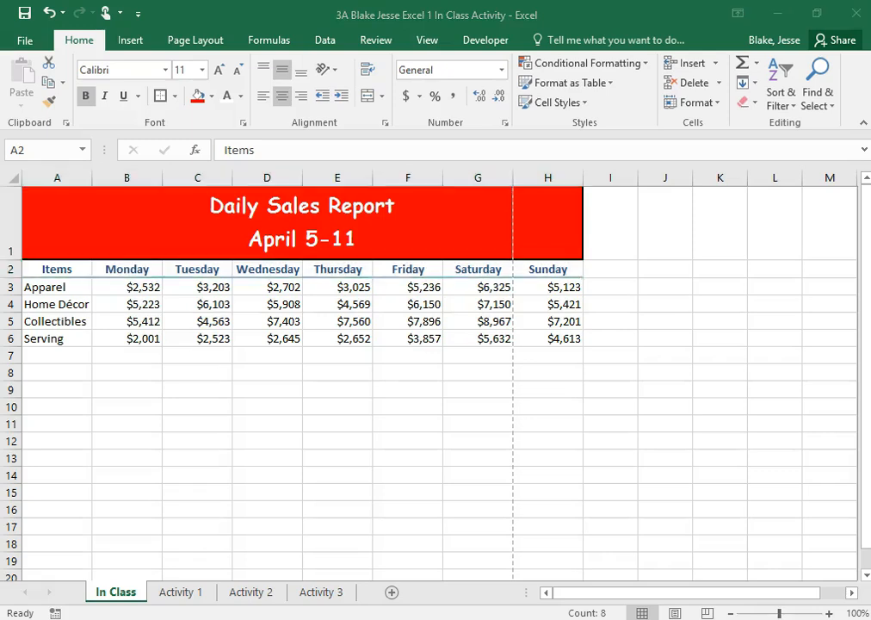
click(53, 287)
drag(57, 295, 57, 342)
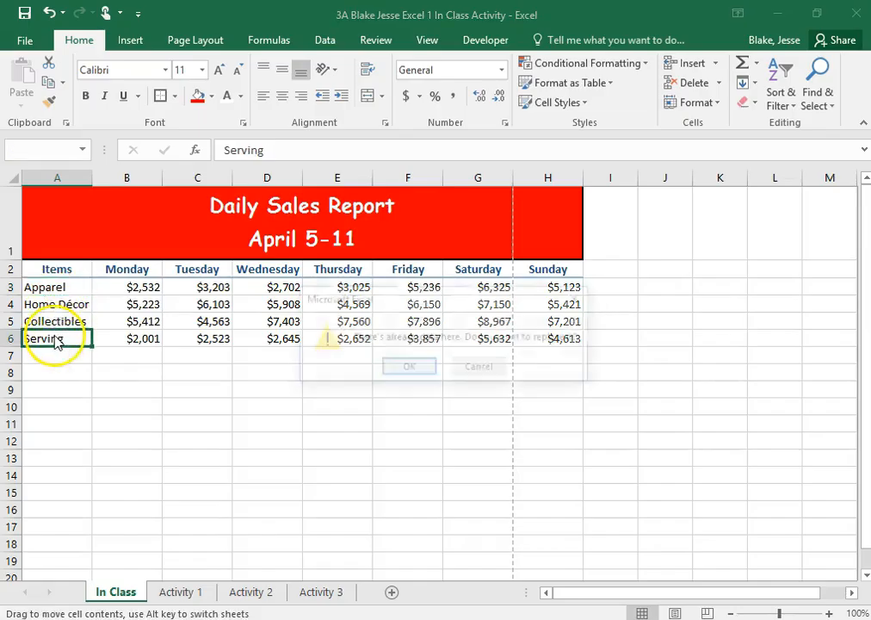
click(500, 376)
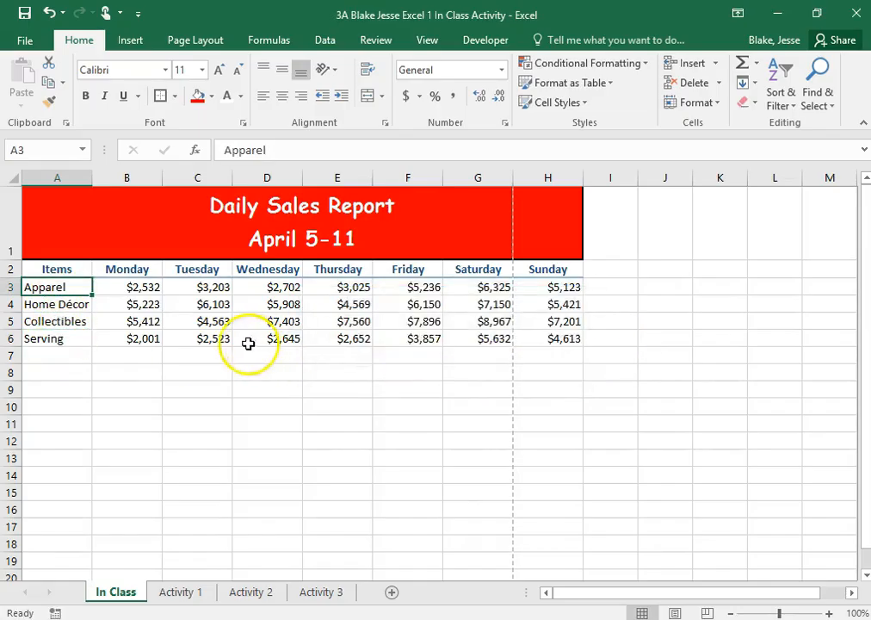
click(65, 385)
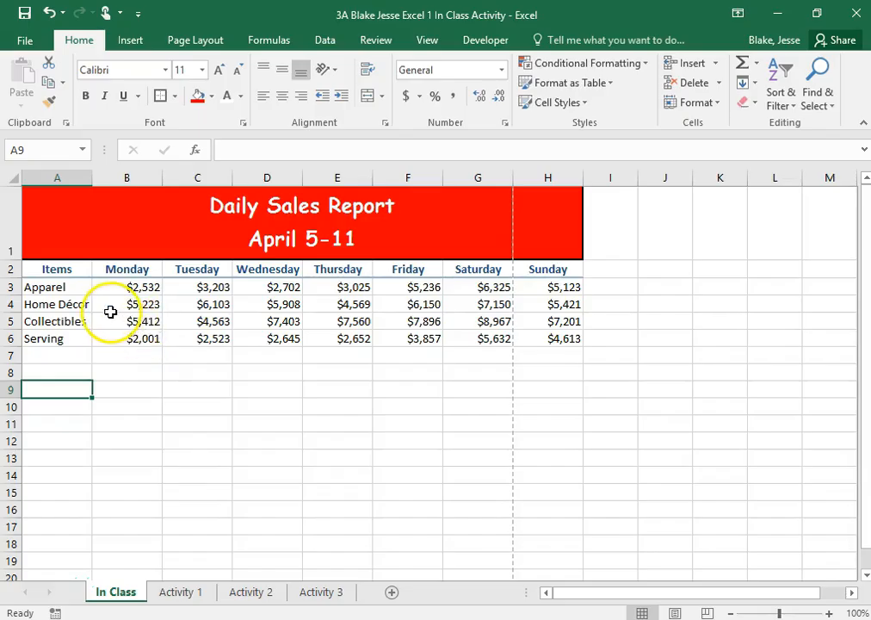
- Indent the item names in A3:A6 by one level
drag(54, 287, 44, 337)
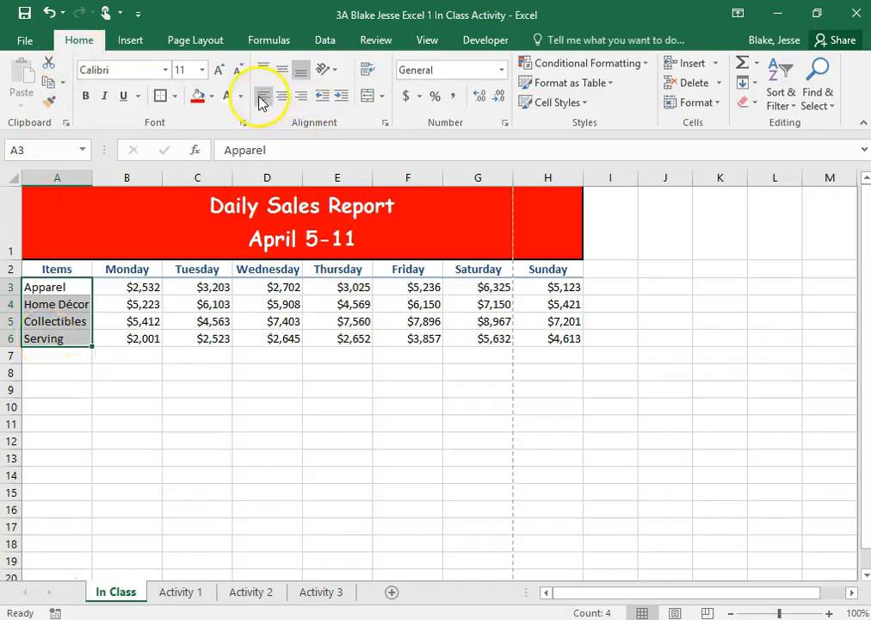
click(341, 99)
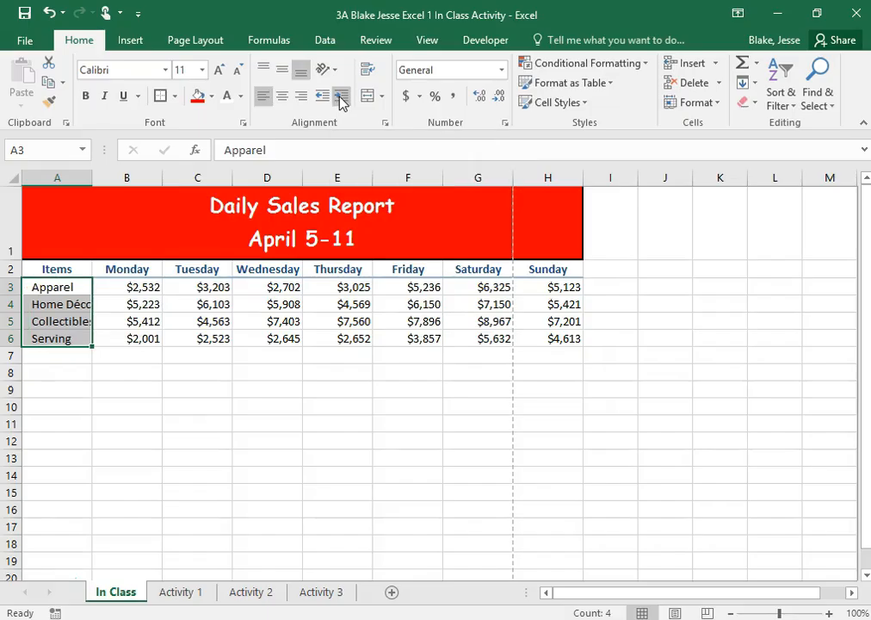
click(342, 100)
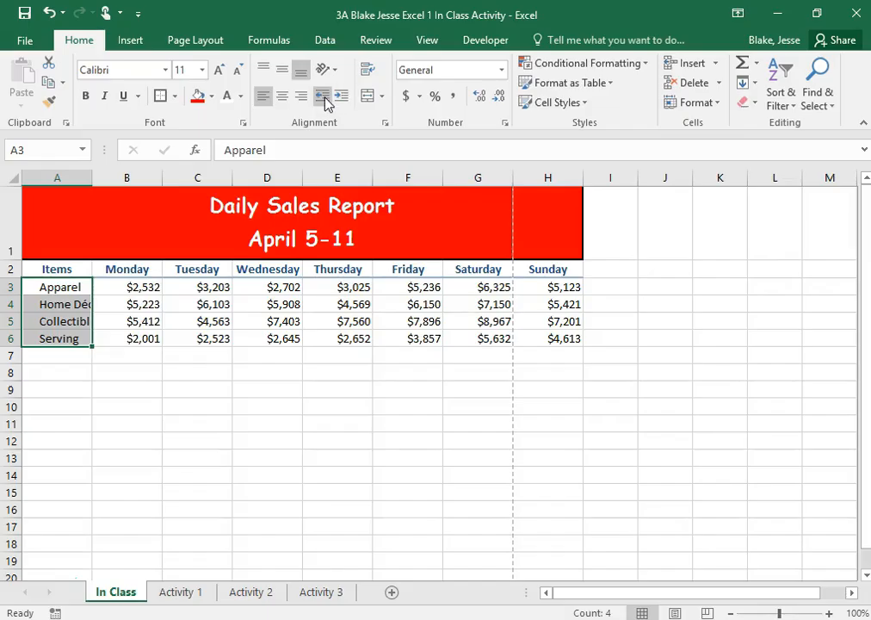
click(324, 101)
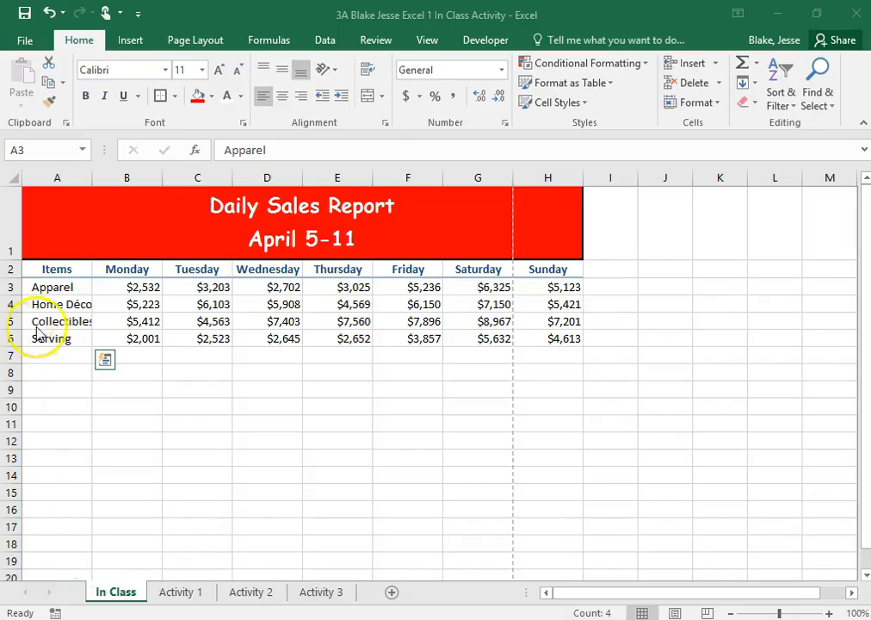
click(60, 303)
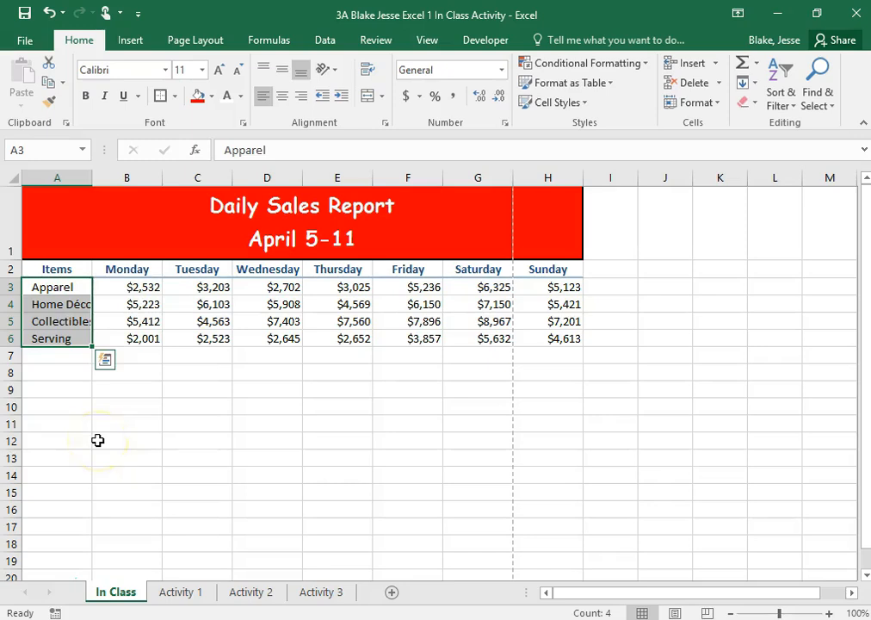
click(97, 441)
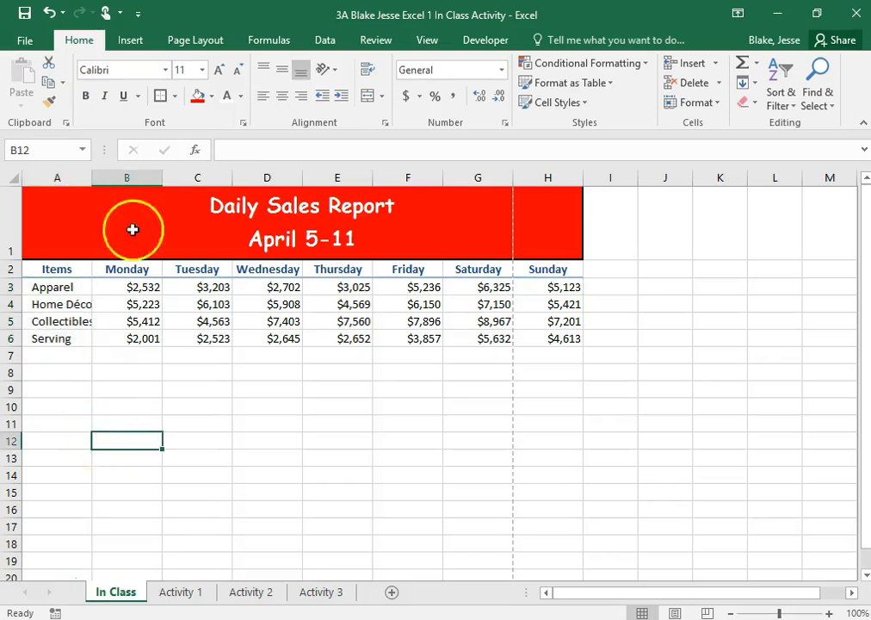
- AutoFit the width of column A to its longest item name
double_click(93, 179)
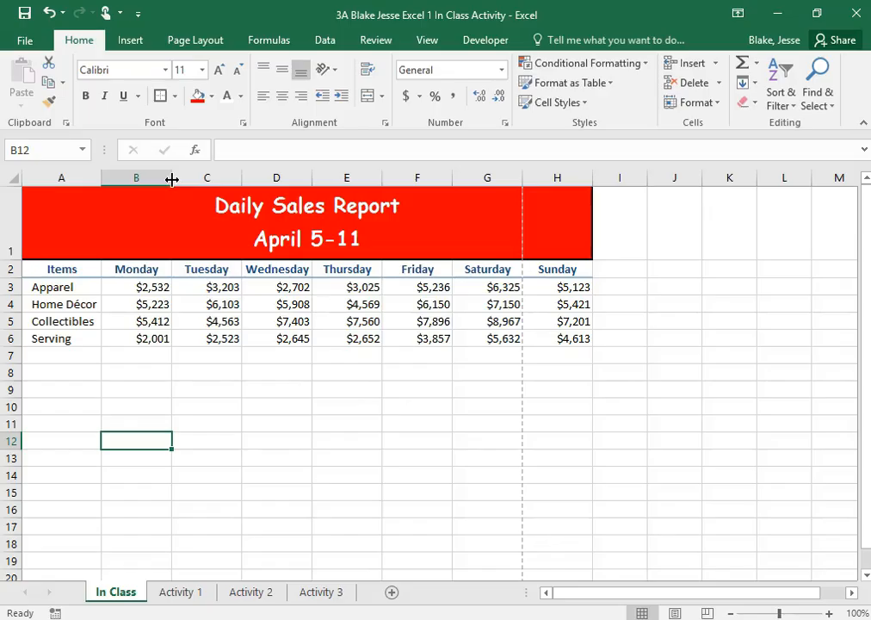
click(49, 12)
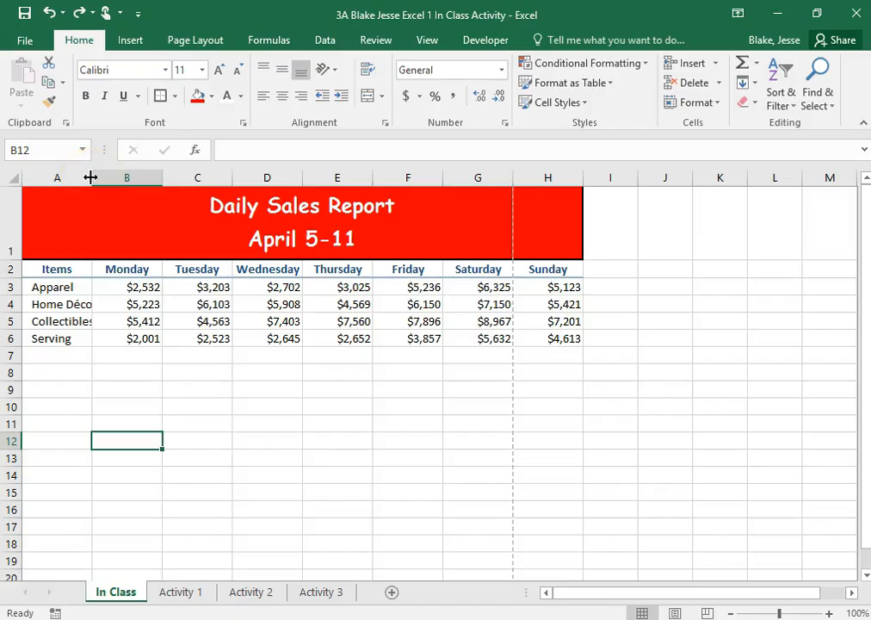
double_click(91, 176)
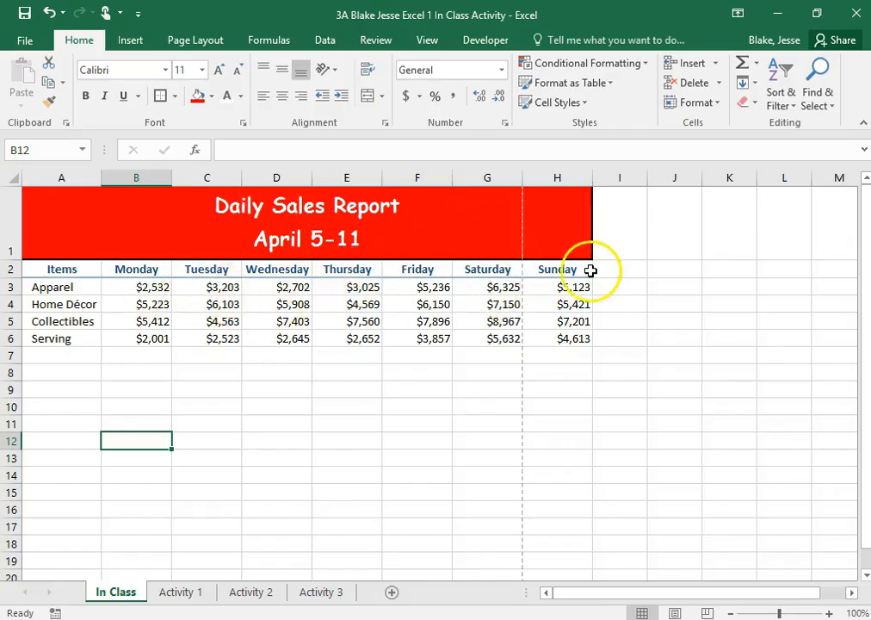
- Enter the label "Total" in I2 after the weekday headings and in A7 below the item names
click(622, 267)
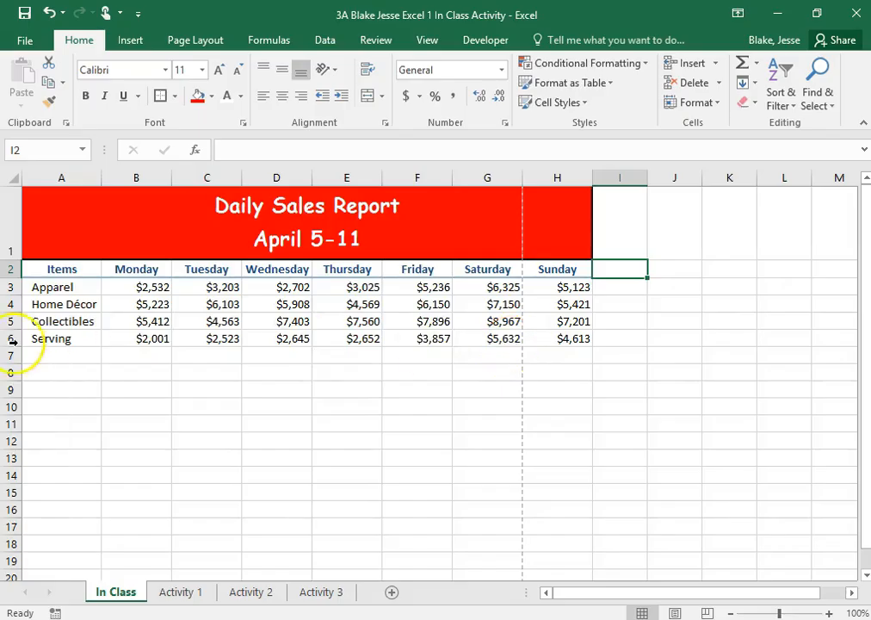
click(60, 354)
click(628, 269)
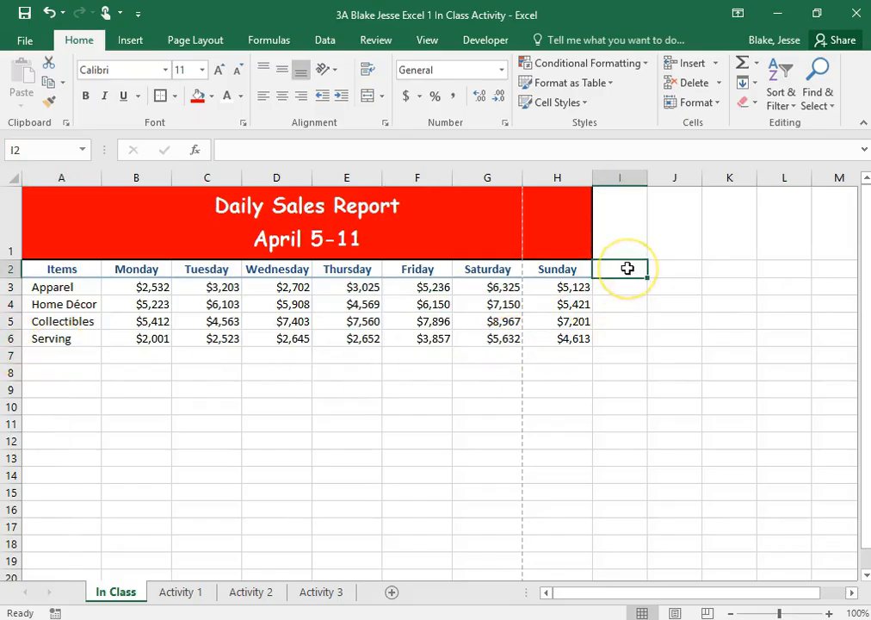
text(Total)
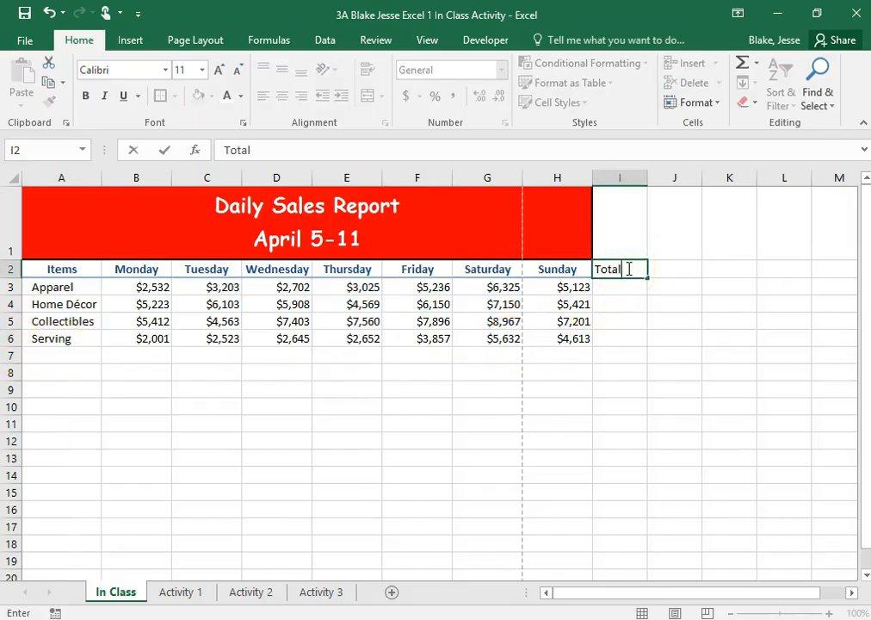
click(47, 354)
text(Total)
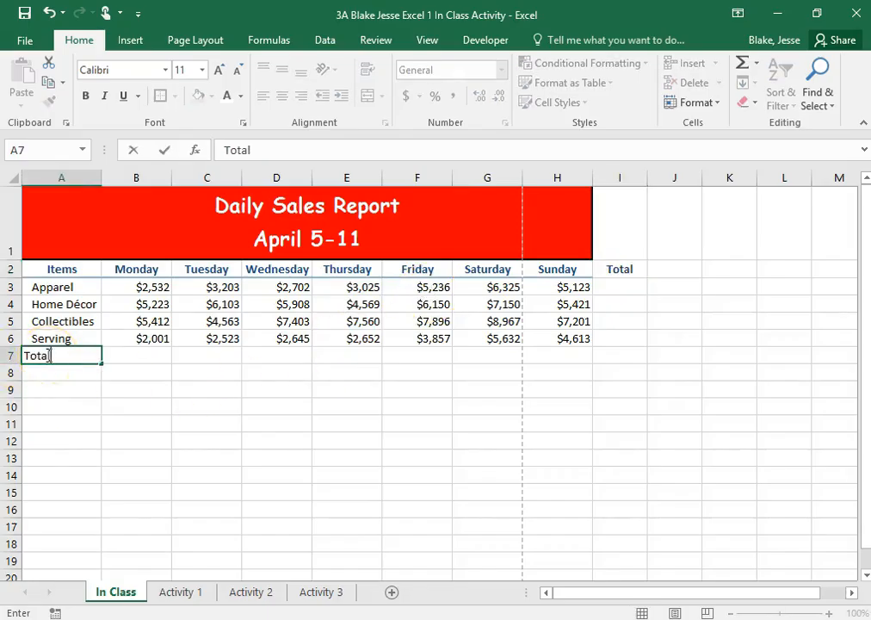
click(278, 404)
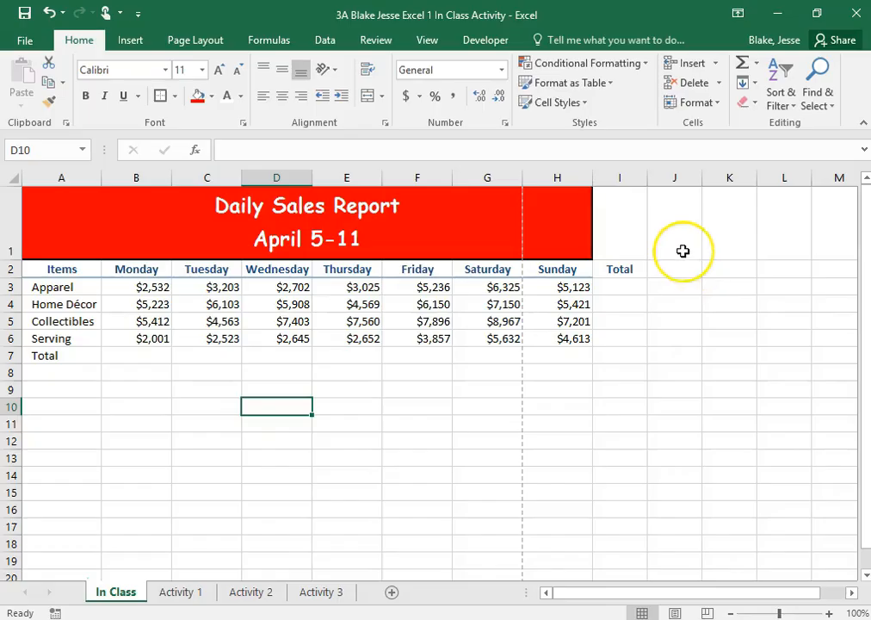
- Copy the formatting of the Sunday heading in H2 to the Total heading in I2 with Format Painter
click(566, 265)
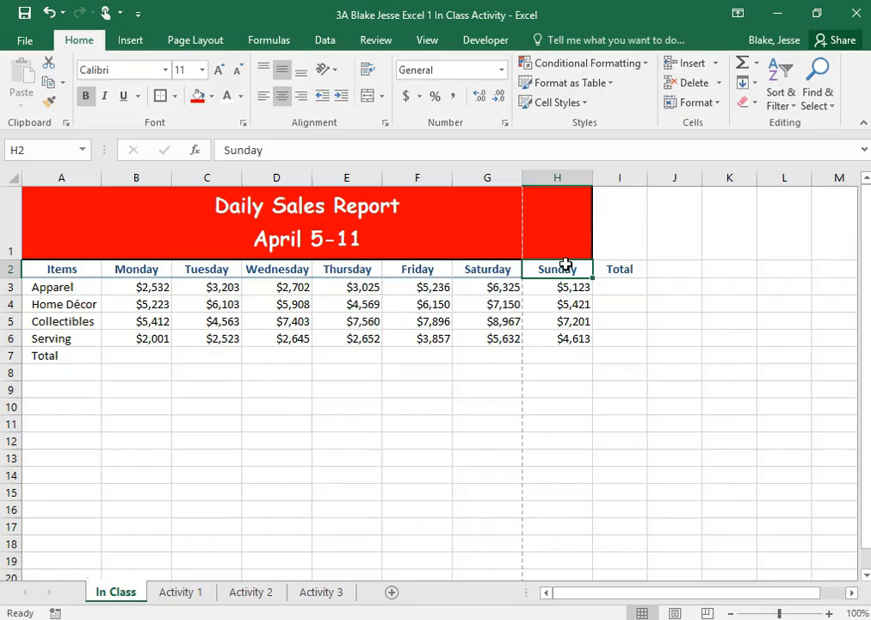
click(54, 103)
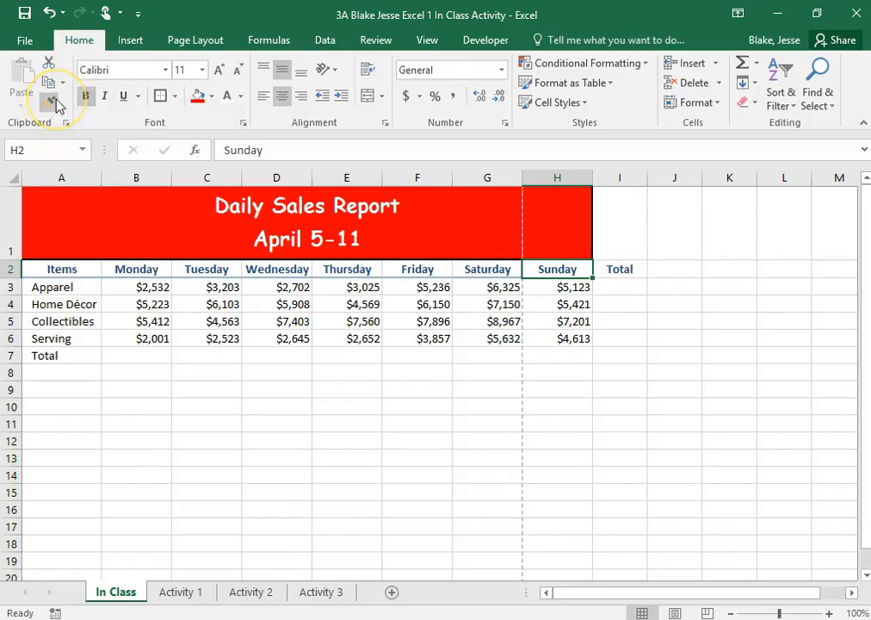
click(54, 102)
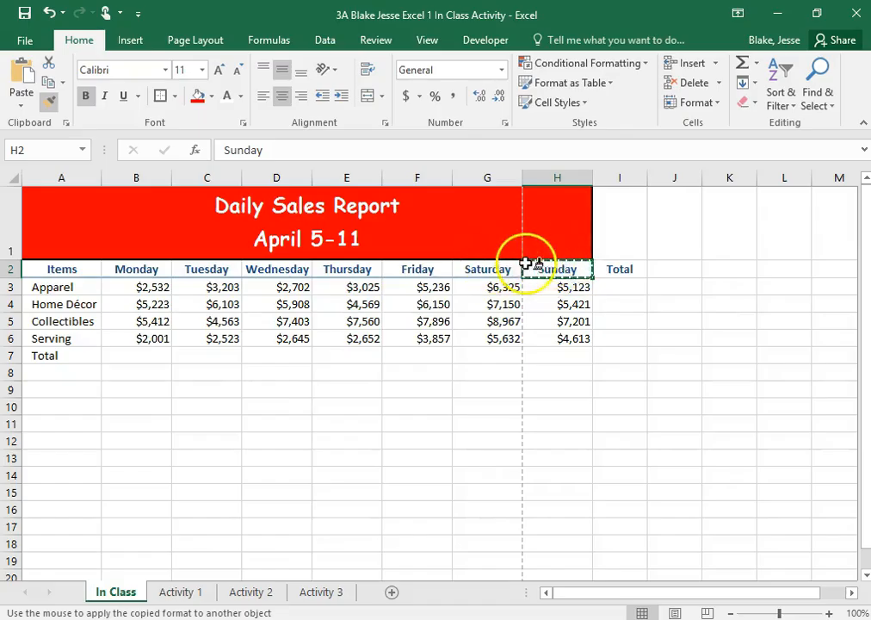
click(627, 267)
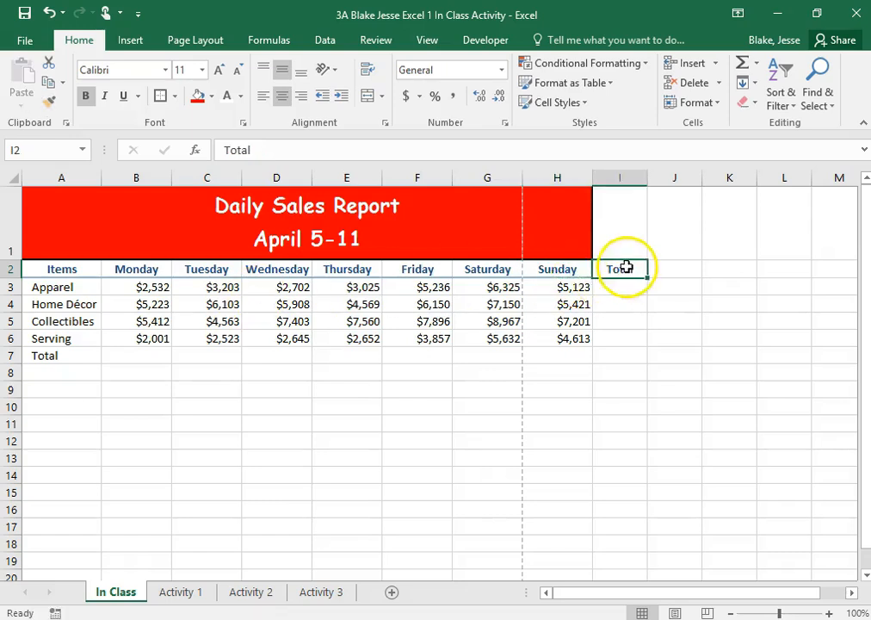
click(619, 357)
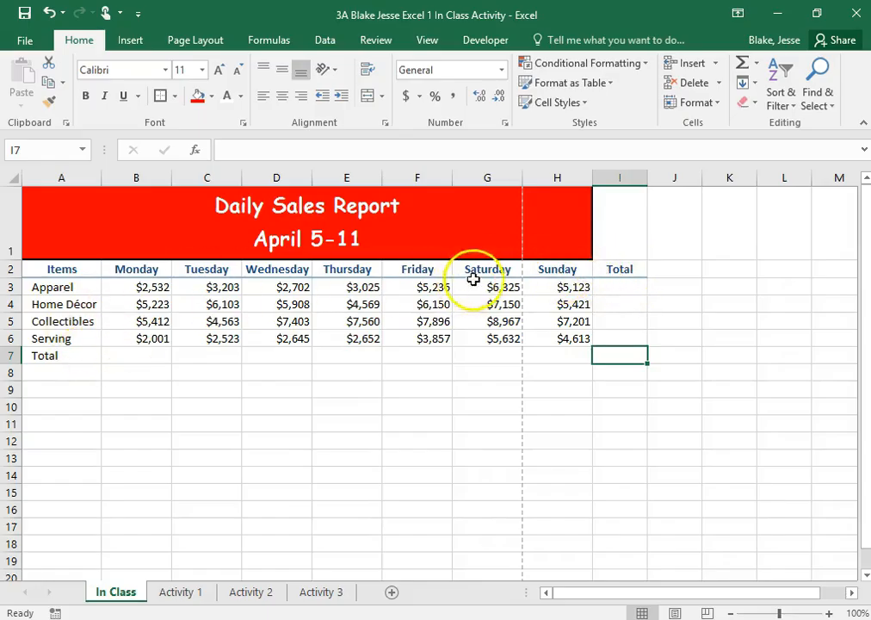
- Copy the formatting of the Total heading in I2 to the Total label in A7 with Format Painter
click(617, 268)
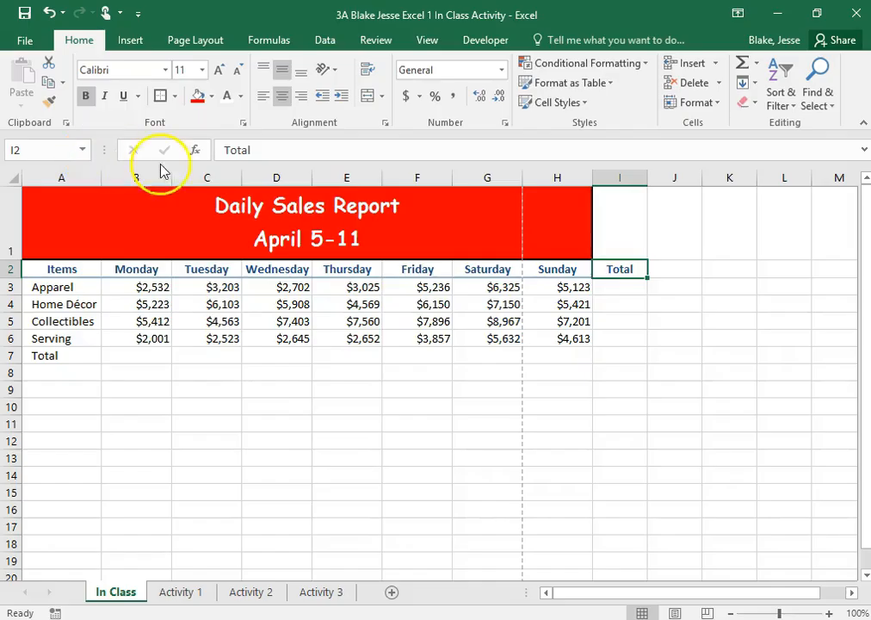
click(50, 105)
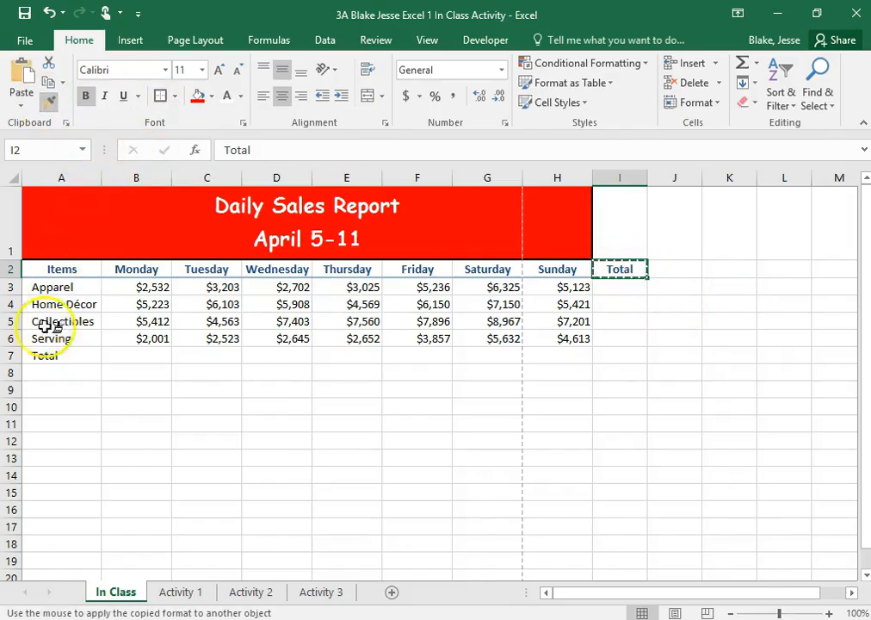
click(43, 354)
click(155, 390)
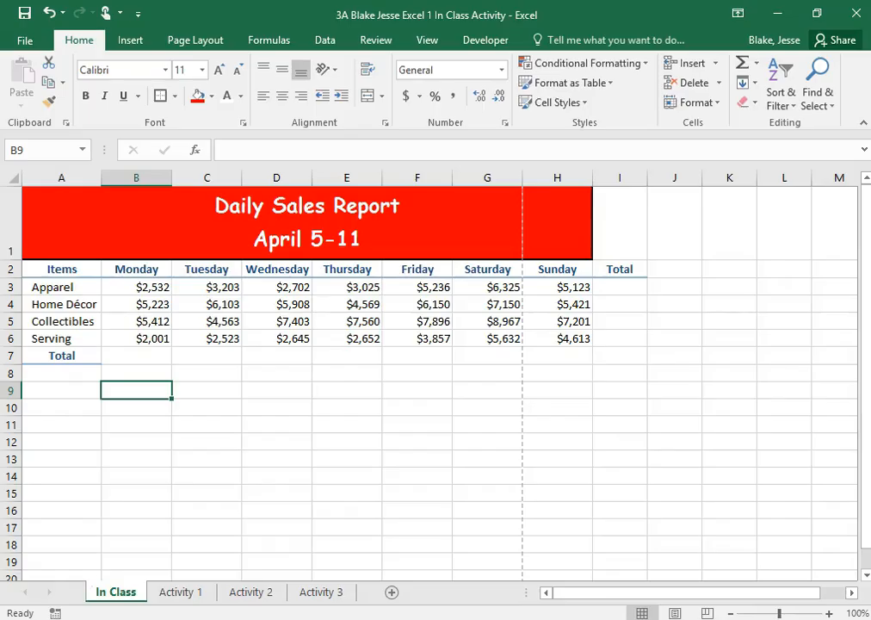
- Apply the Total cell style to the Total label in A7
click(64, 356)
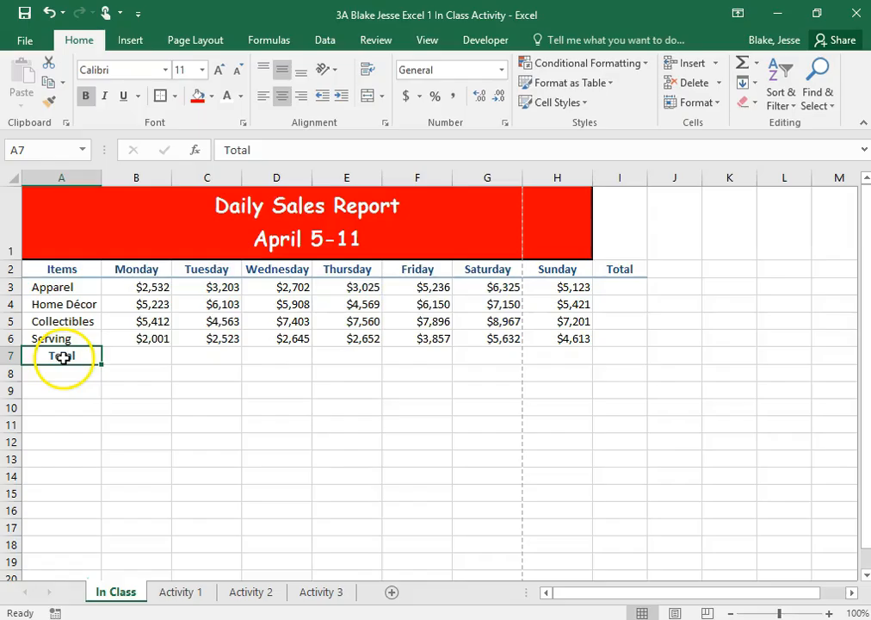
click(697, 102)
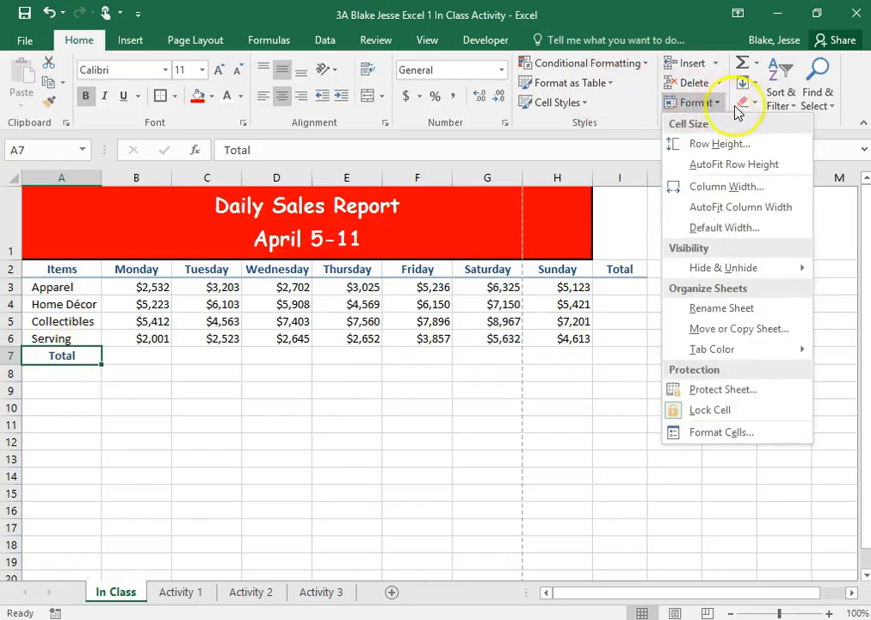
click(584, 104)
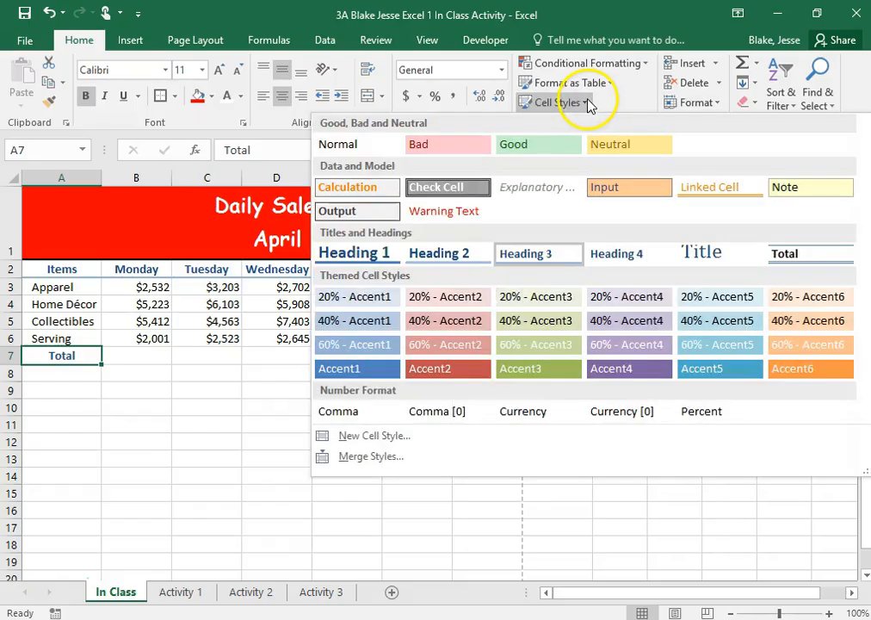
click(816, 254)
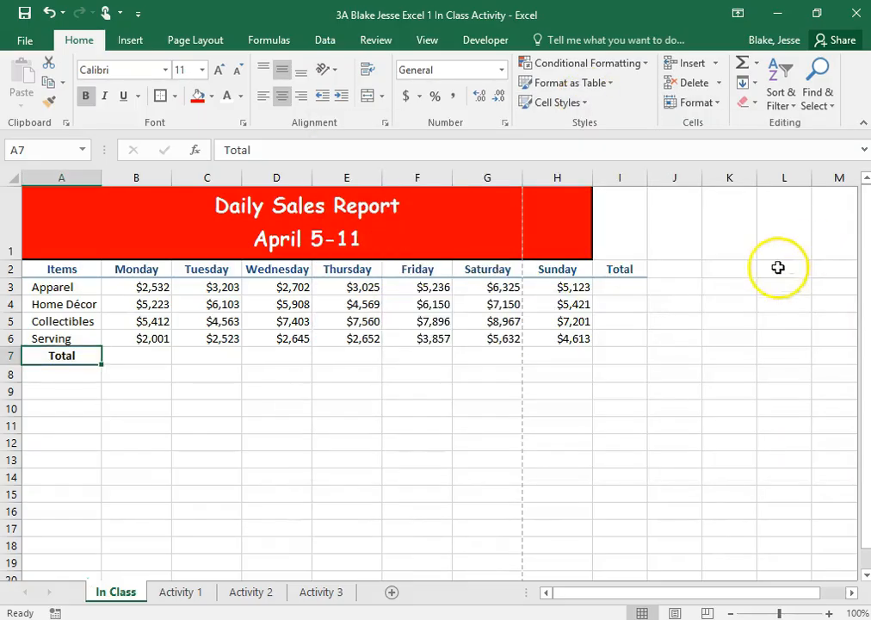
click(629, 272)
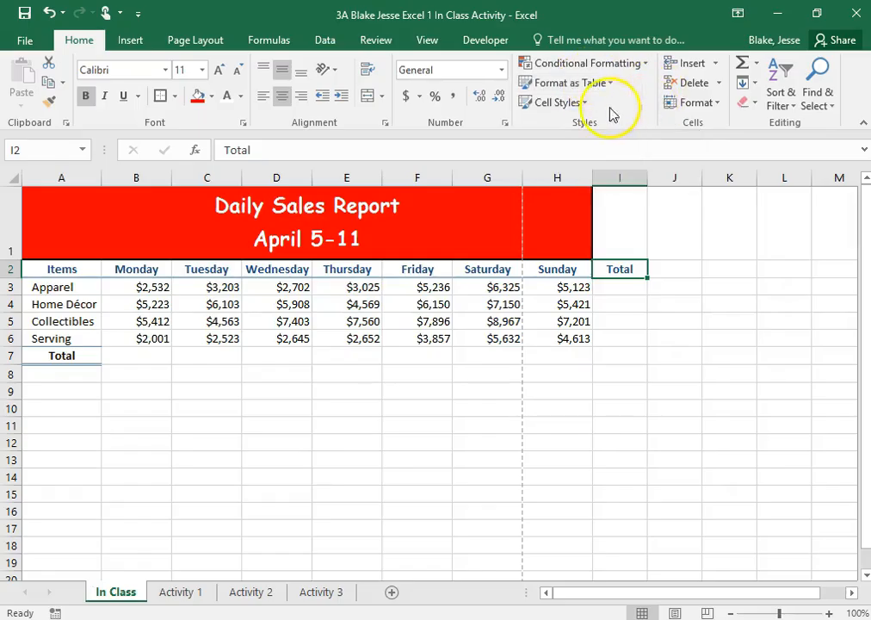
click(583, 104)
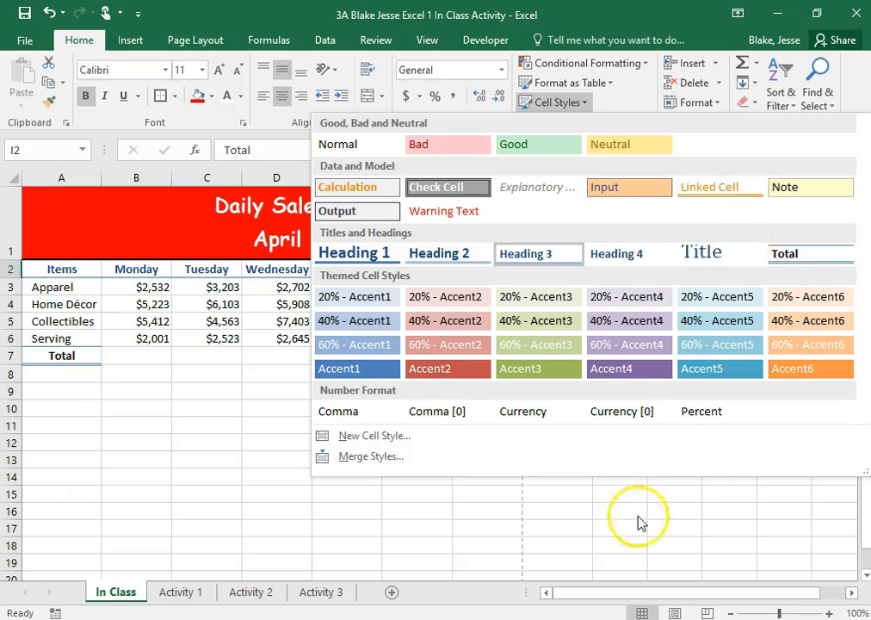
click(633, 542)
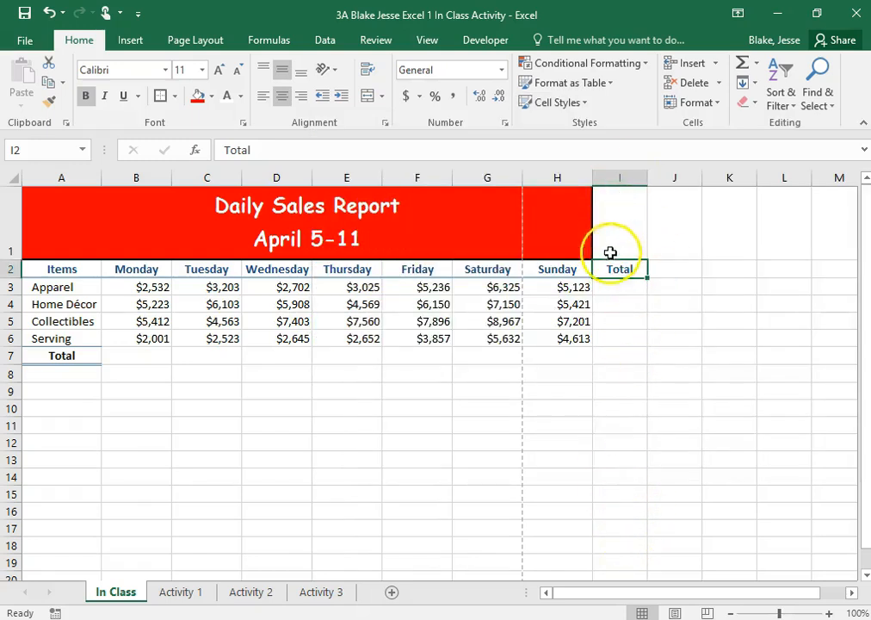
- Apply the Total cell style to the empty grand total cell I7
click(623, 353)
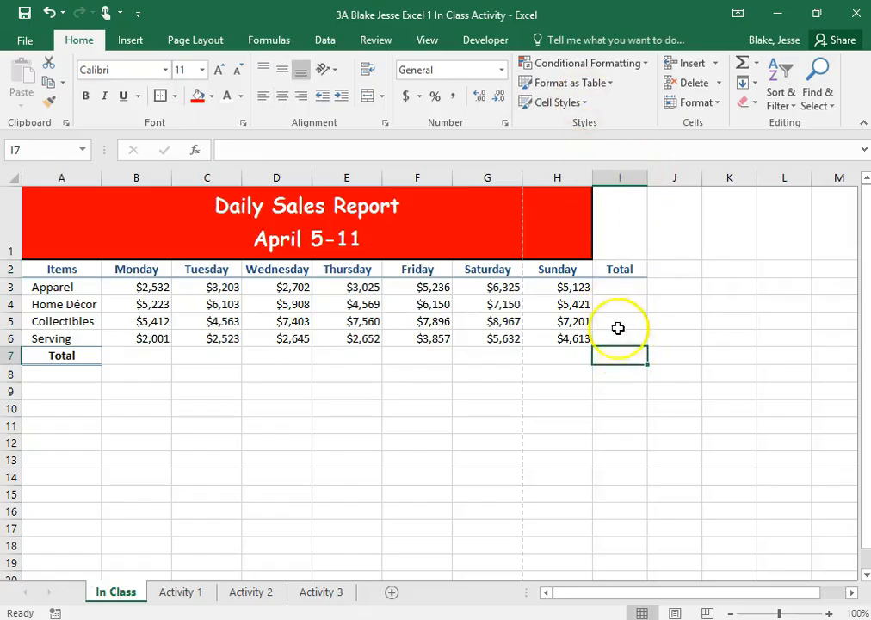
click(589, 104)
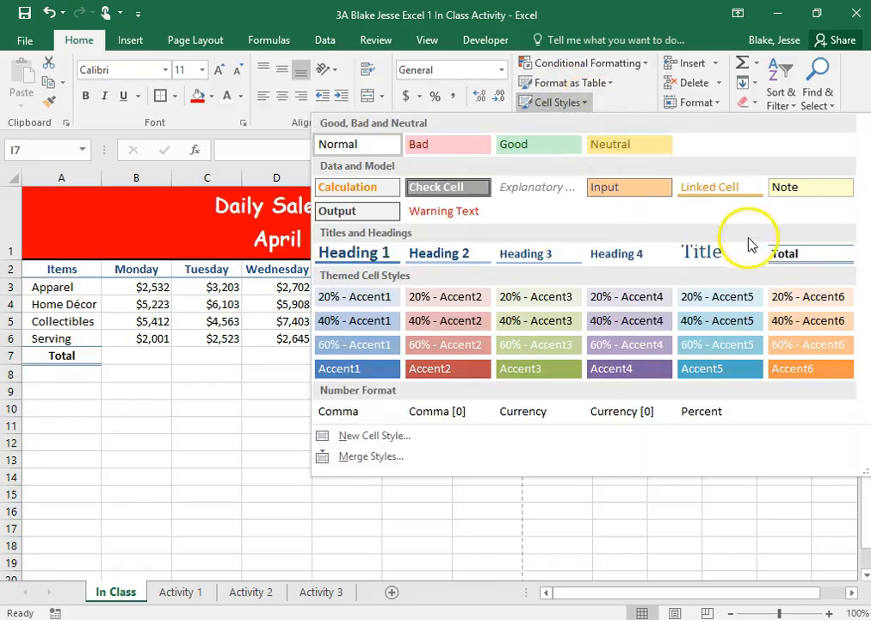
click(769, 257)
key(Right)
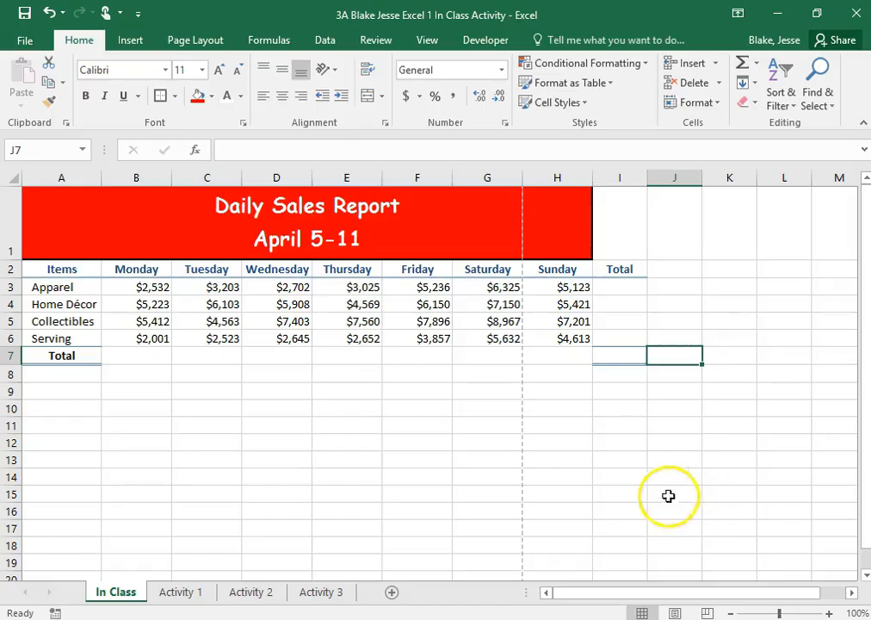
- Right-align the Total label in A7
click(71, 357)
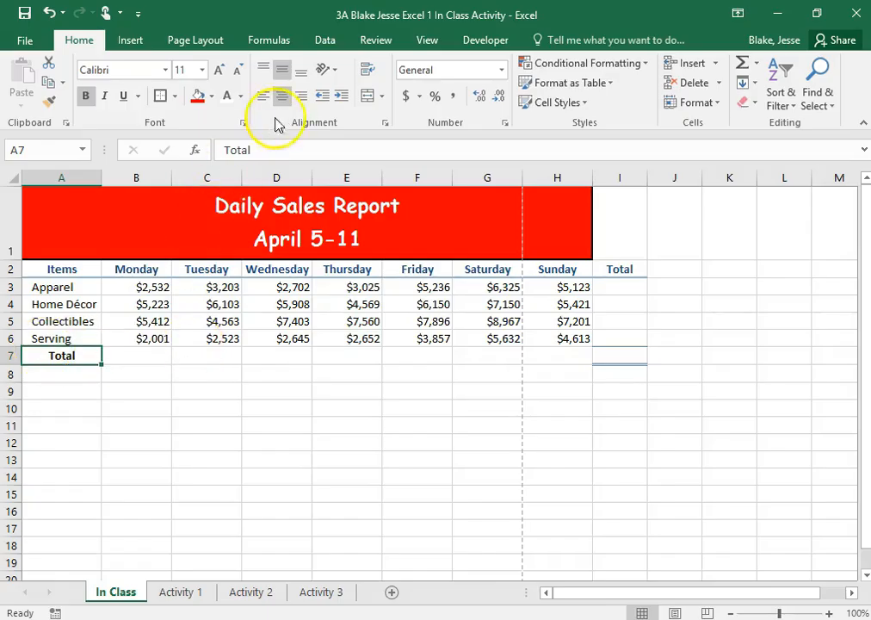
click(299, 102)
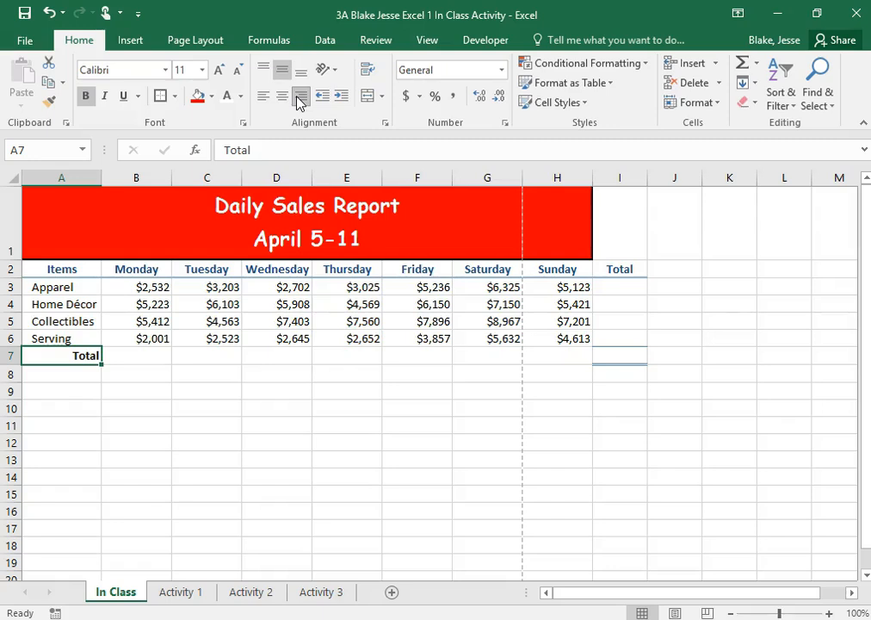
click(347, 409)
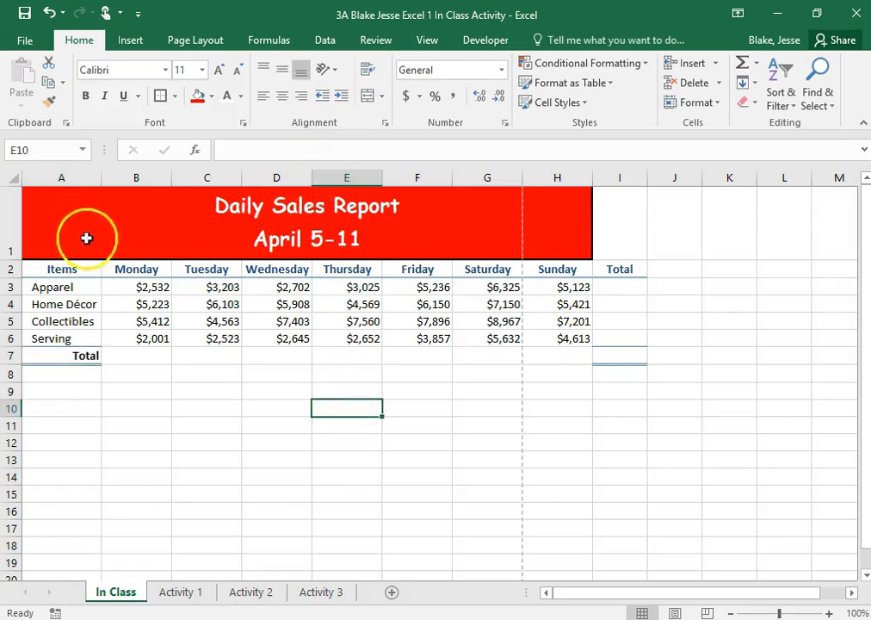
- Unmerge the report title in row 1 and merge and center it again across A1:I1 to include the Total column
click(96, 220)
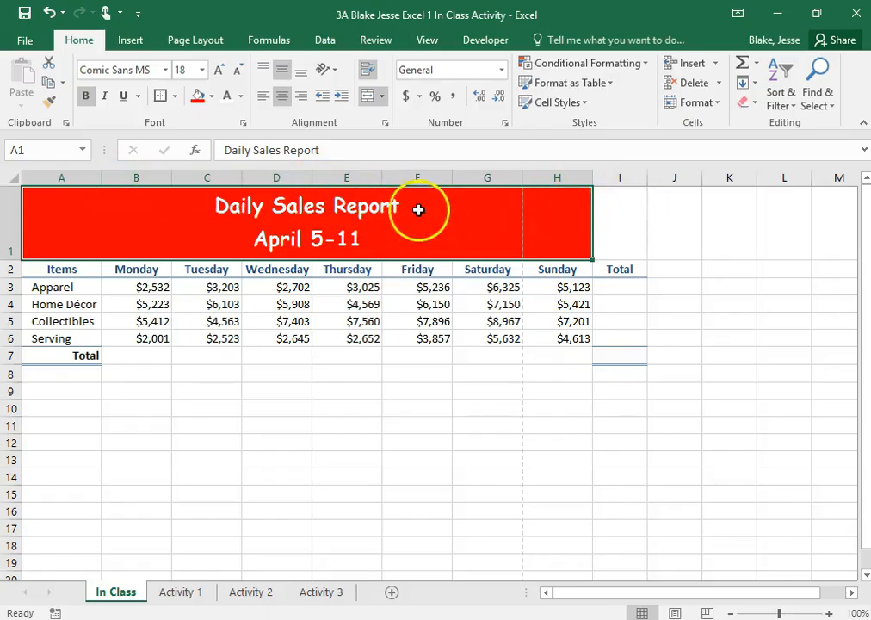
click(372, 99)
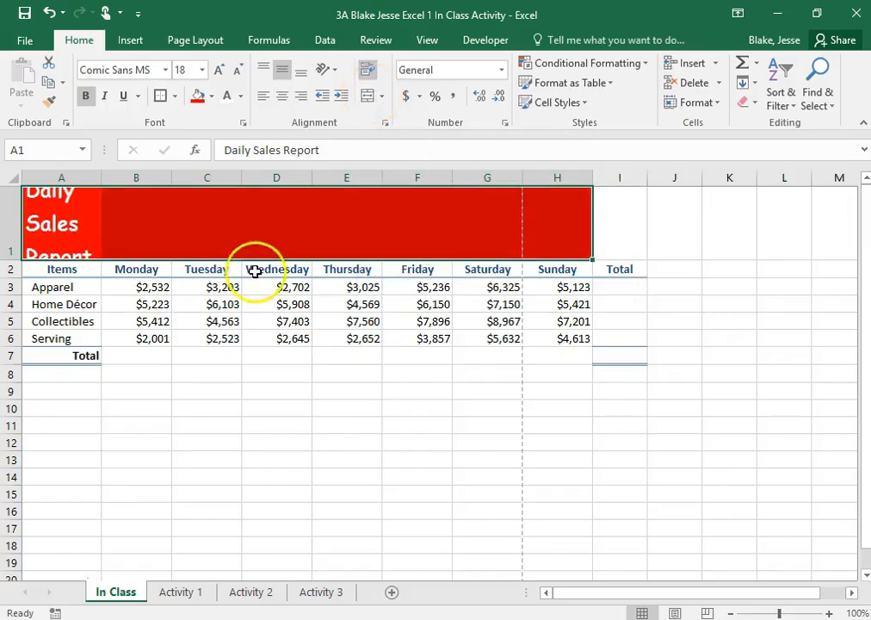
click(354, 425)
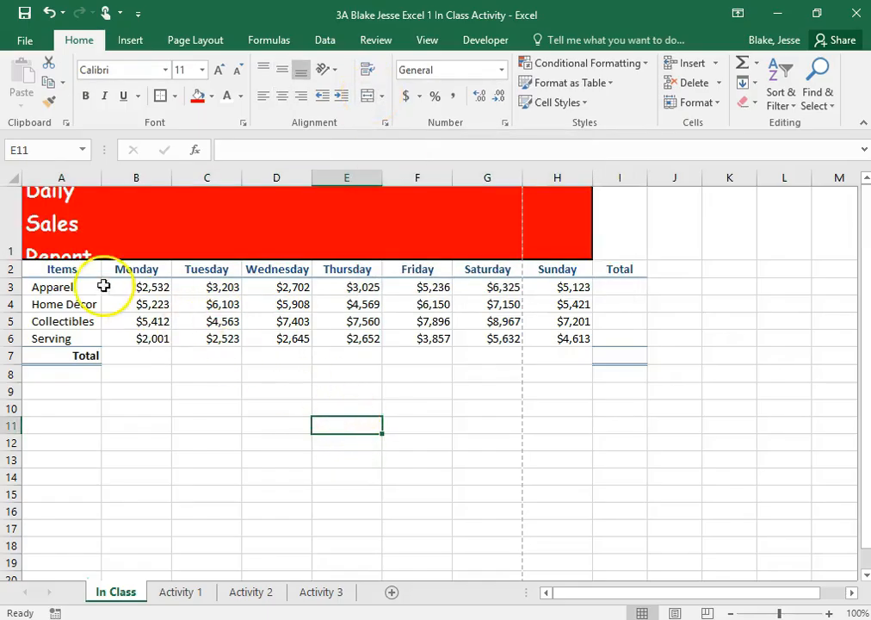
drag(62, 202, 605, 219)
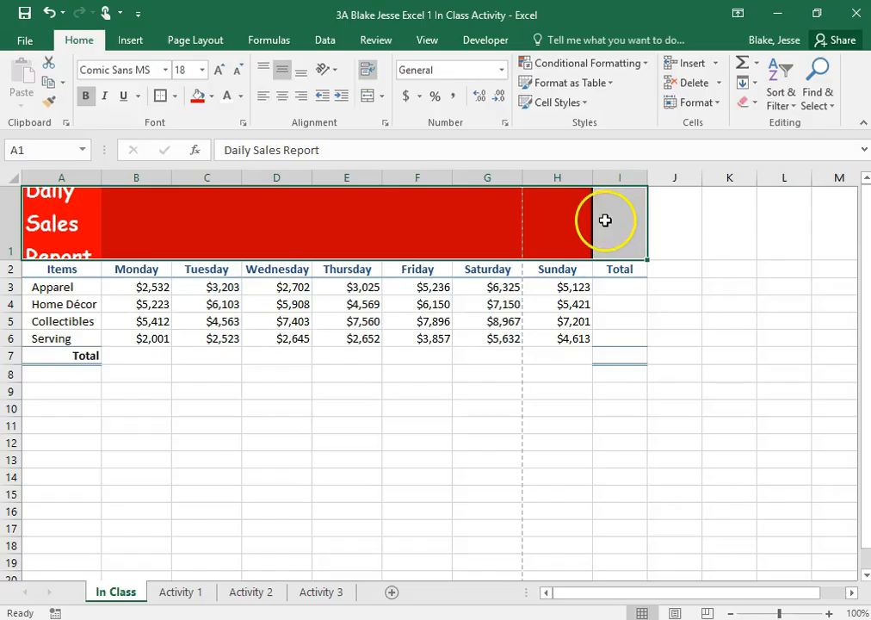
click(366, 100)
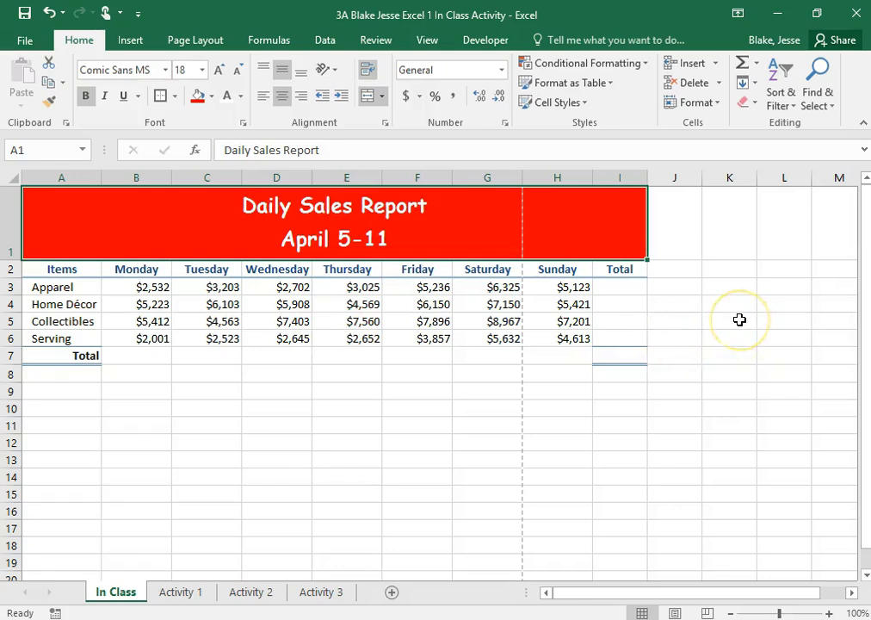
click(431, 336)
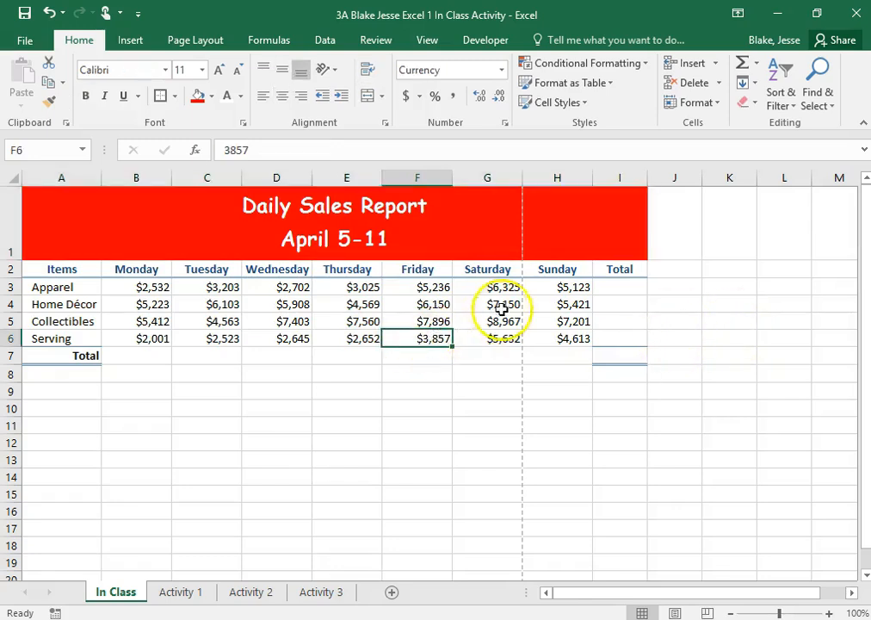
- Sort the item rows in A3:I6 alphabetically from A to Z by item name, keeping each row's sales figures together
click(82, 287)
click(75, 319)
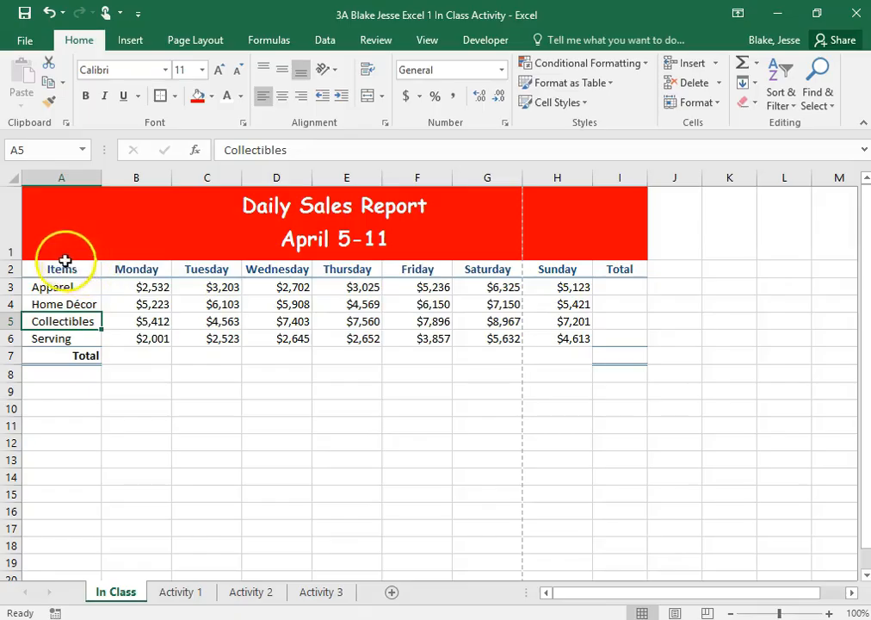
drag(58, 291, 597, 331)
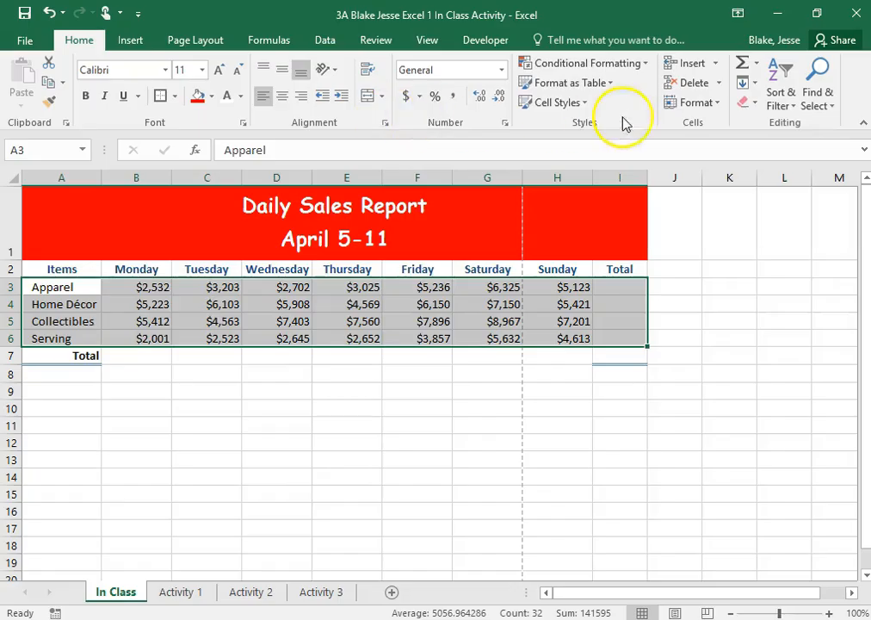
click(790, 113)
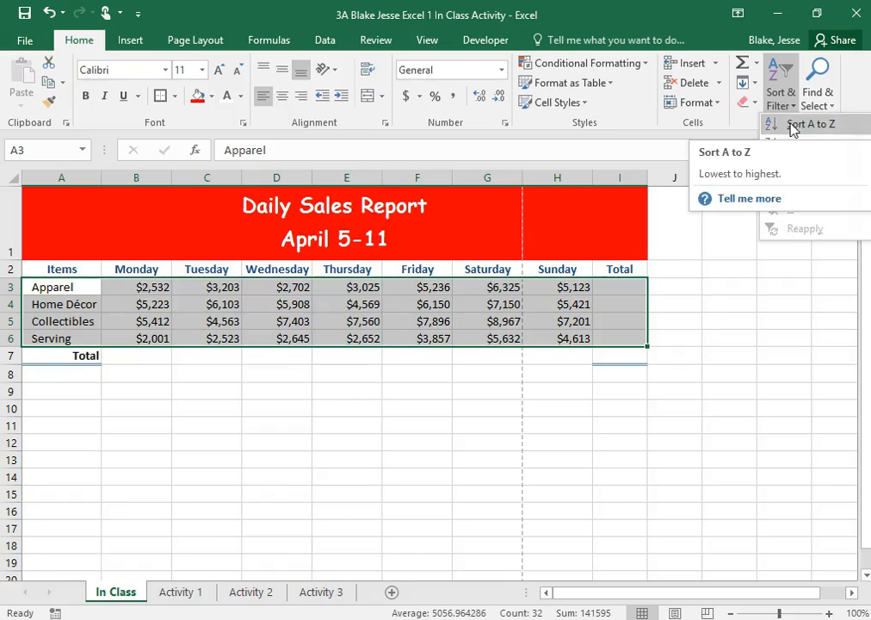
click(792, 126)
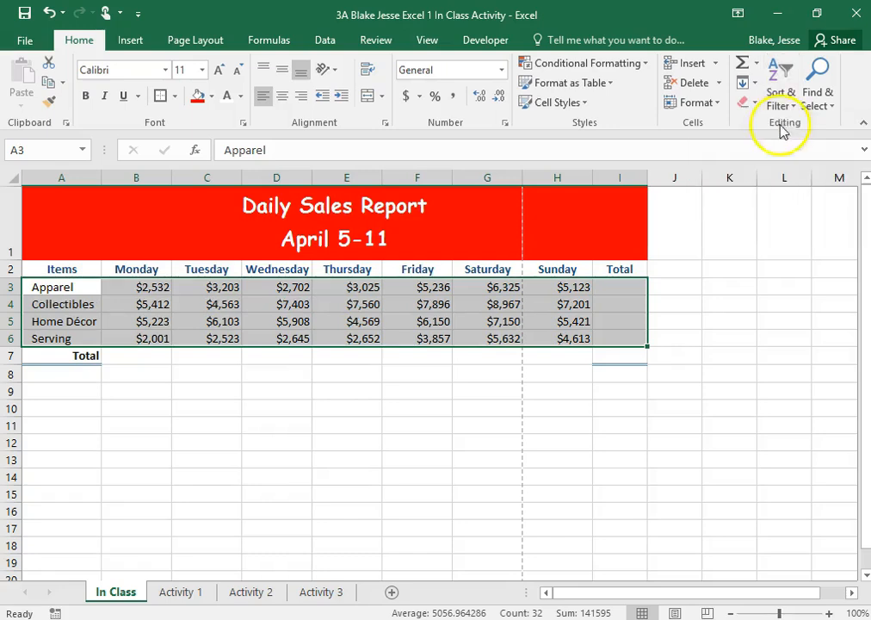
- Undo the alphabetical sort of A3:I6 and sort the same item rows from A to Z again
click(49, 12)
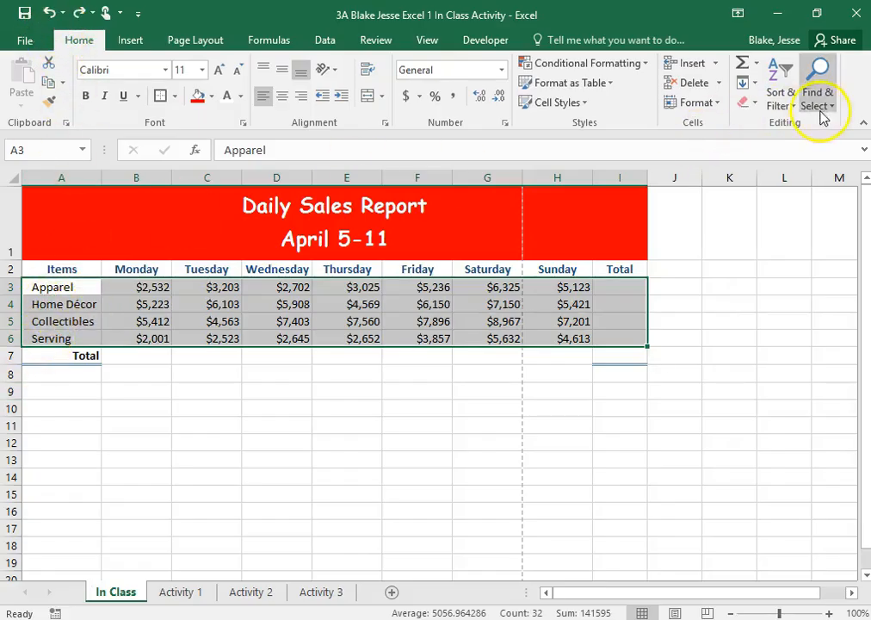
click(784, 102)
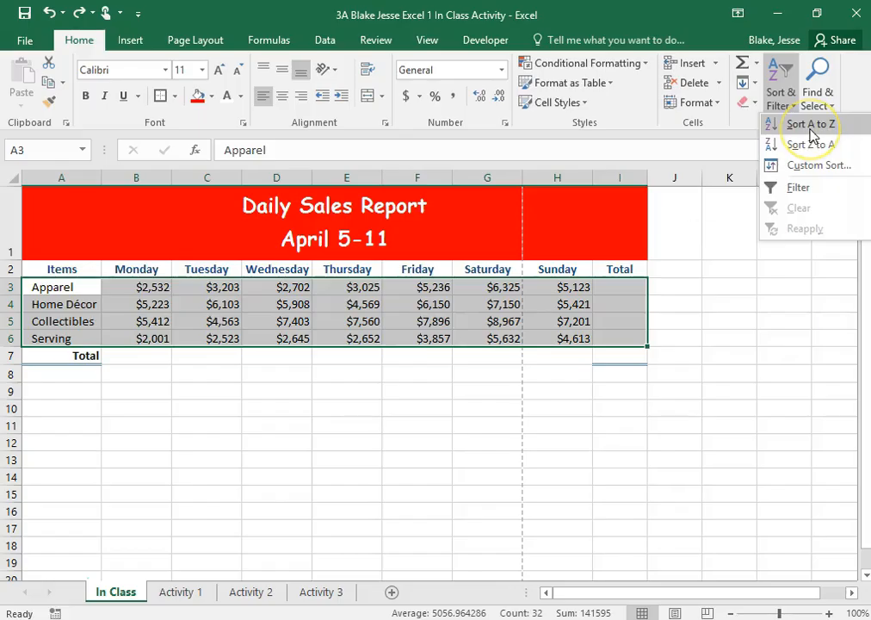
click(811, 125)
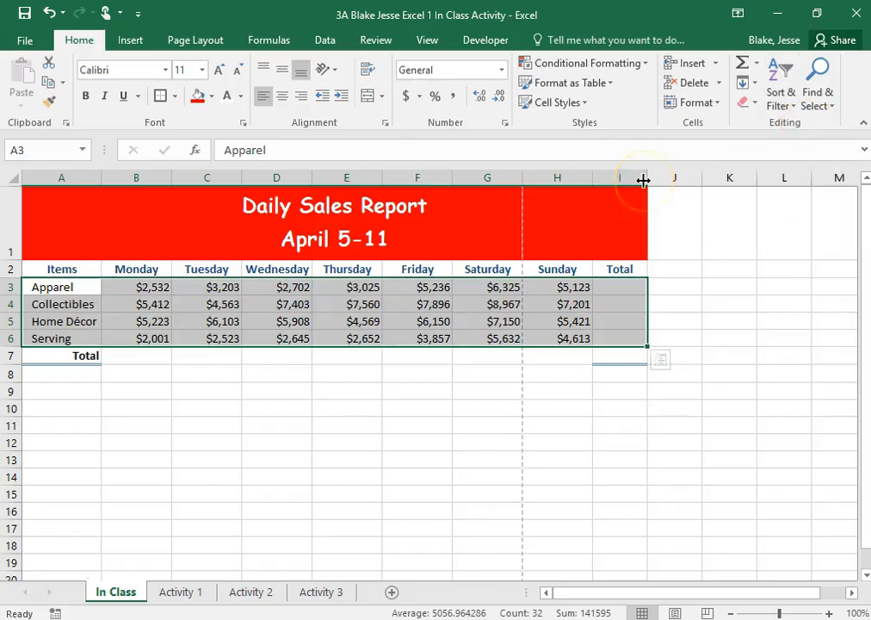